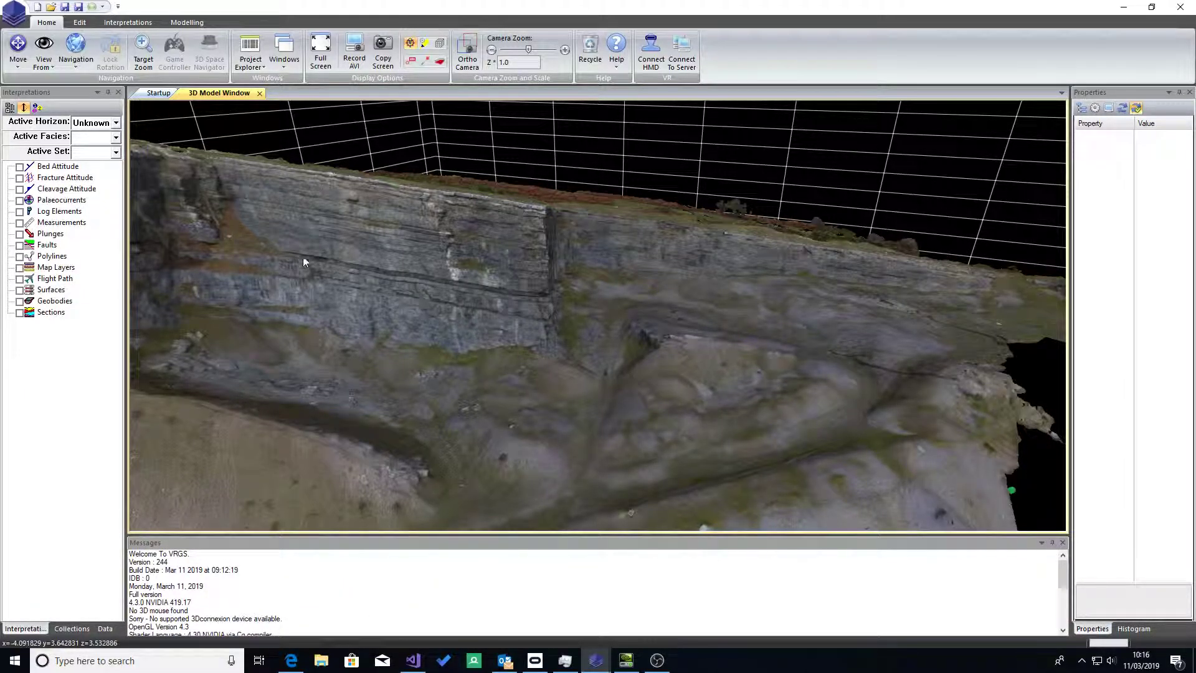
Step: Place an ortho panel at the projecting vertical corner of the cliff face, using the Orthopanel tool
{"action": "scroll", "coordinate": [464, 343], "scroll_direction": "down", "scroll_amount": 2}
{"action": "left_click_drag", "start_coordinate": [466, 339], "coordinate": [370, 286]}
{"action": "scroll", "coordinate": [370, 305], "scroll_direction": "up", "scroll_amount": 4}
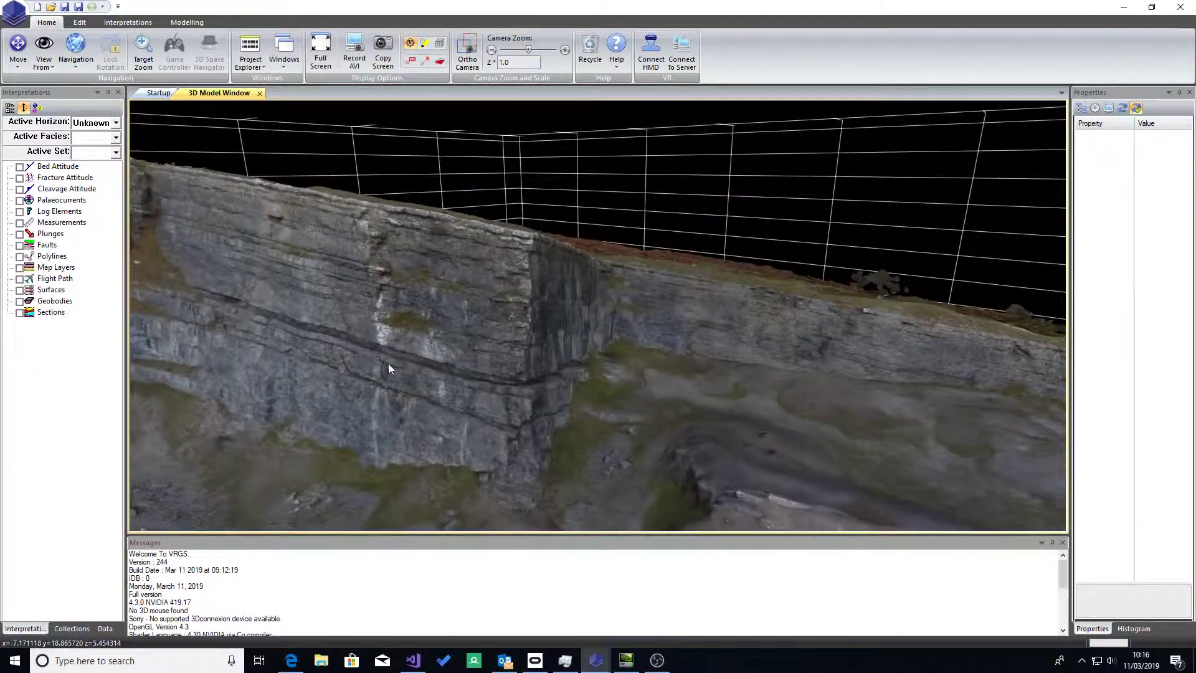
{"action": "left_click_drag", "start_coordinate": [377, 356], "coordinate": [375, 346]}
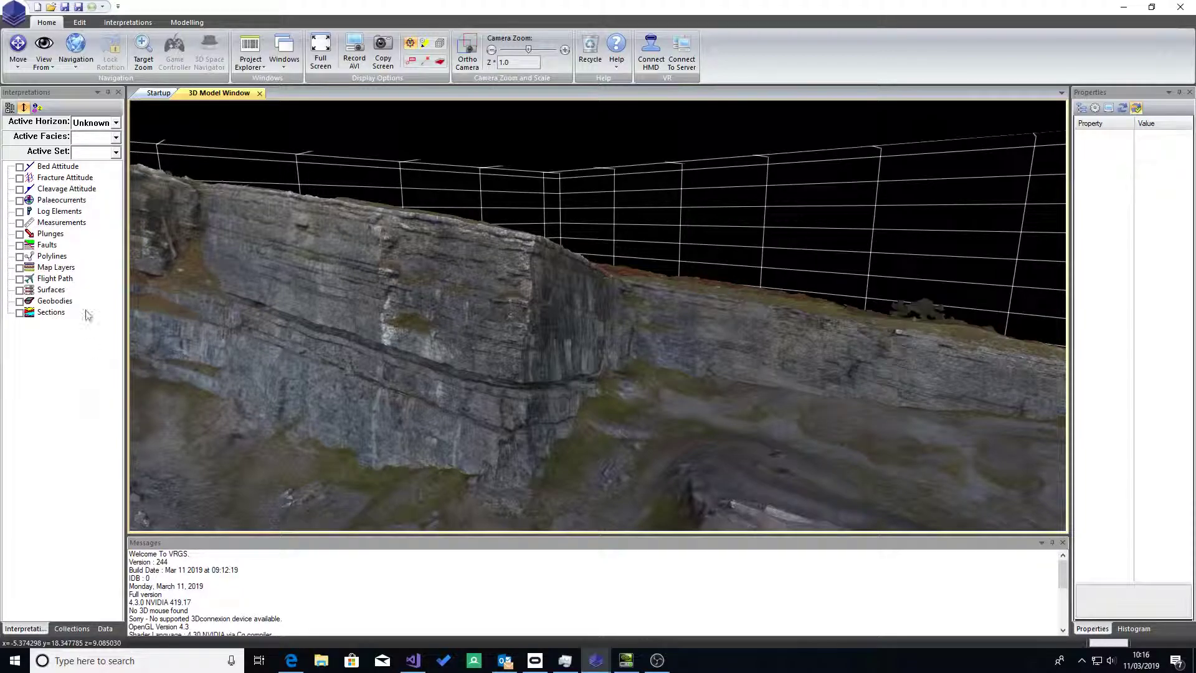
{"action": "left_click", "coordinate": [128, 22]}
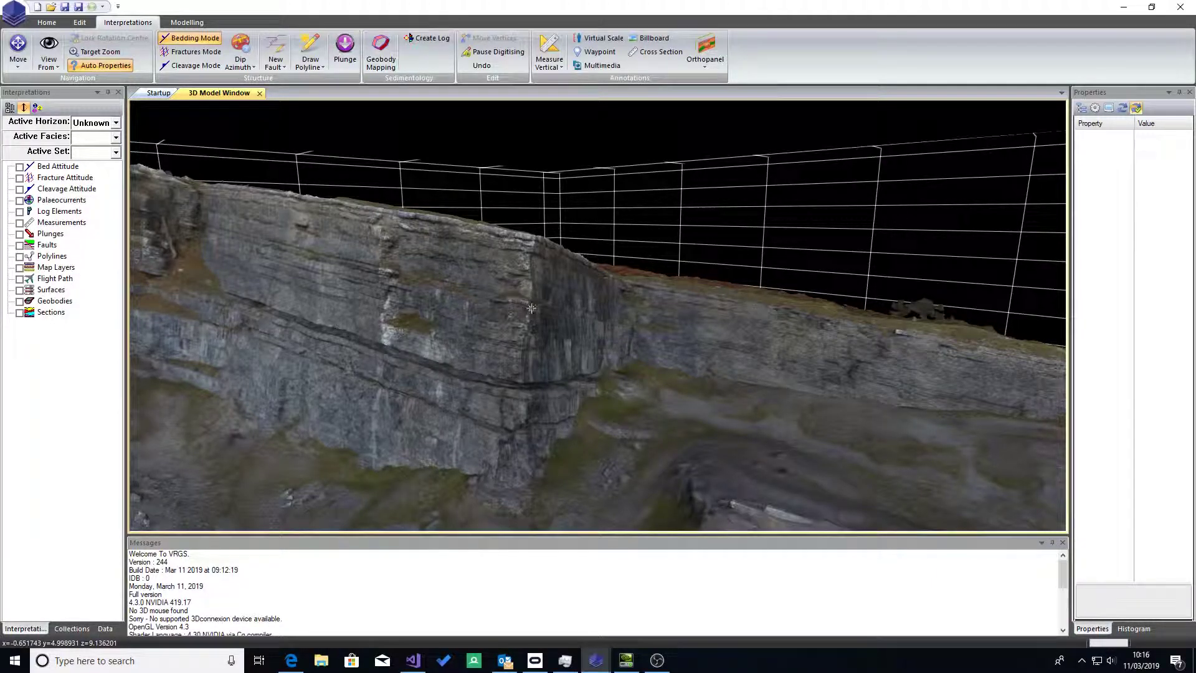
{"action": "left_click", "coordinate": [565, 316]}
{"action": "mouse_move", "coordinate": [565, 316]}
{"action": "left_mouse_down"}
{"action": "mouse_move", "coordinate": [563, 380]}
{"action": "mouse_move", "coordinate": [551, 327]}
{"action": "mouse_move", "coordinate": [554, 367]}
{"action": "mouse_move", "coordinate": [563, 257]}
{"action": "mouse_move", "coordinate": [588, 229]}
{"action": "left_mouse_up"}
{"action": "scroll", "coordinate": [552, 328], "scroll_direction": "up", "scroll_amount": 4}
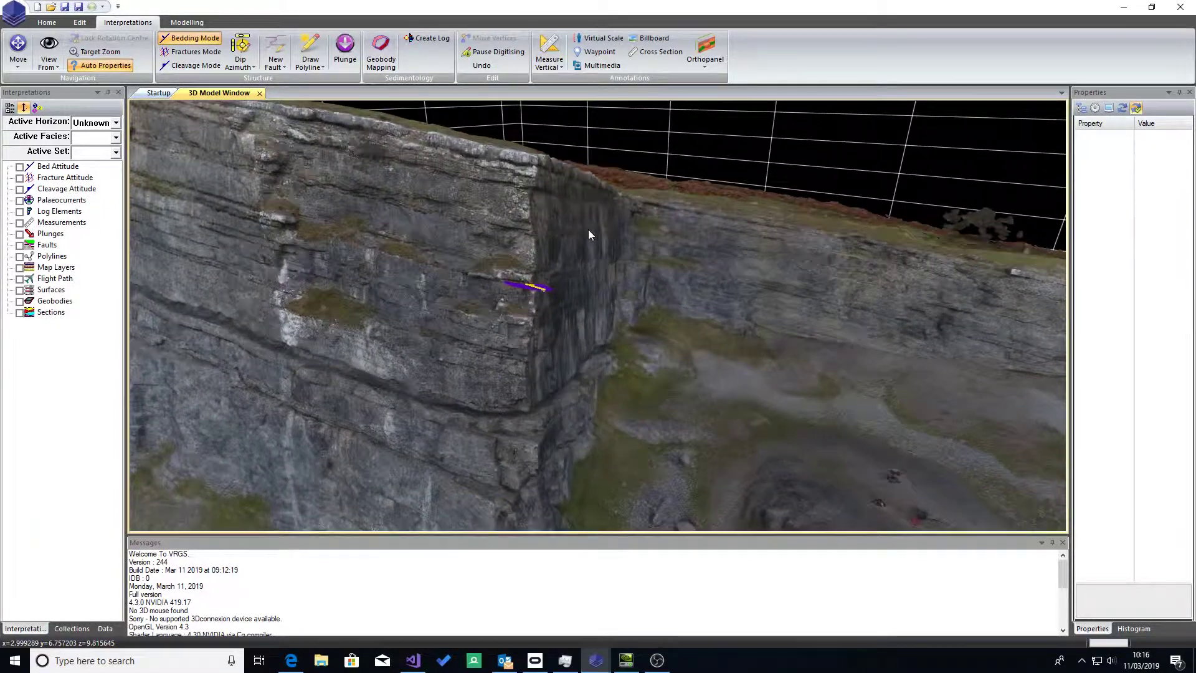
{"action": "mouse_move", "coordinate": [571, 325]}
{"action": "left_mouse_down"}
{"action": "mouse_move", "coordinate": [587, 293]}
{"action": "mouse_move", "coordinate": [551, 317]}
{"action": "mouse_move", "coordinate": [627, 372]}
{"action": "mouse_move", "coordinate": [629, 392]}
{"action": "mouse_move", "coordinate": [567, 259]}
{"action": "mouse_move", "coordinate": [544, 357]}
{"action": "left_mouse_up"}
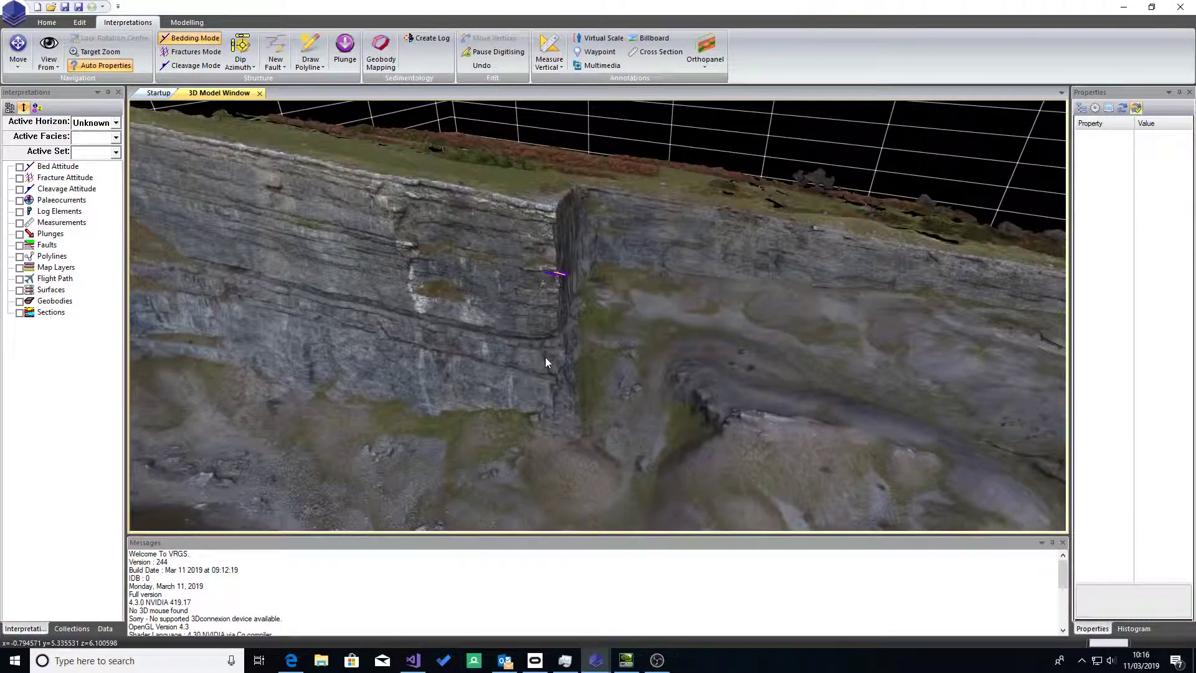
{"action": "left_click", "coordinate": [710, 43]}
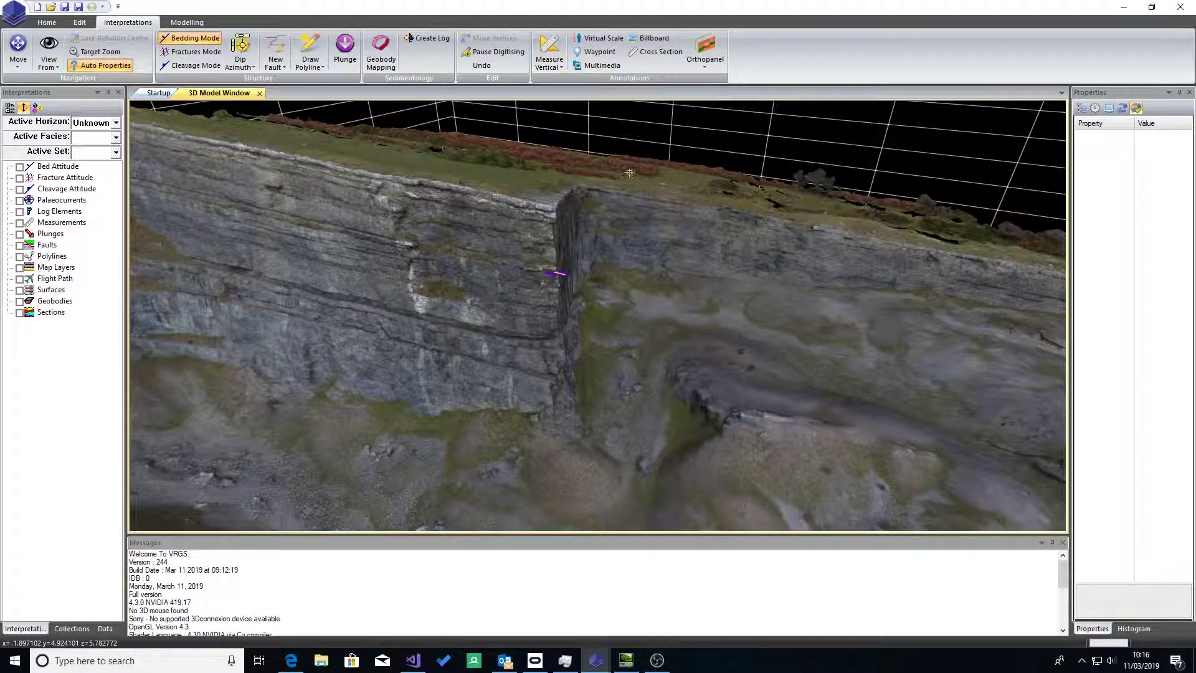
{"action": "left_click", "coordinate": [557, 275]}
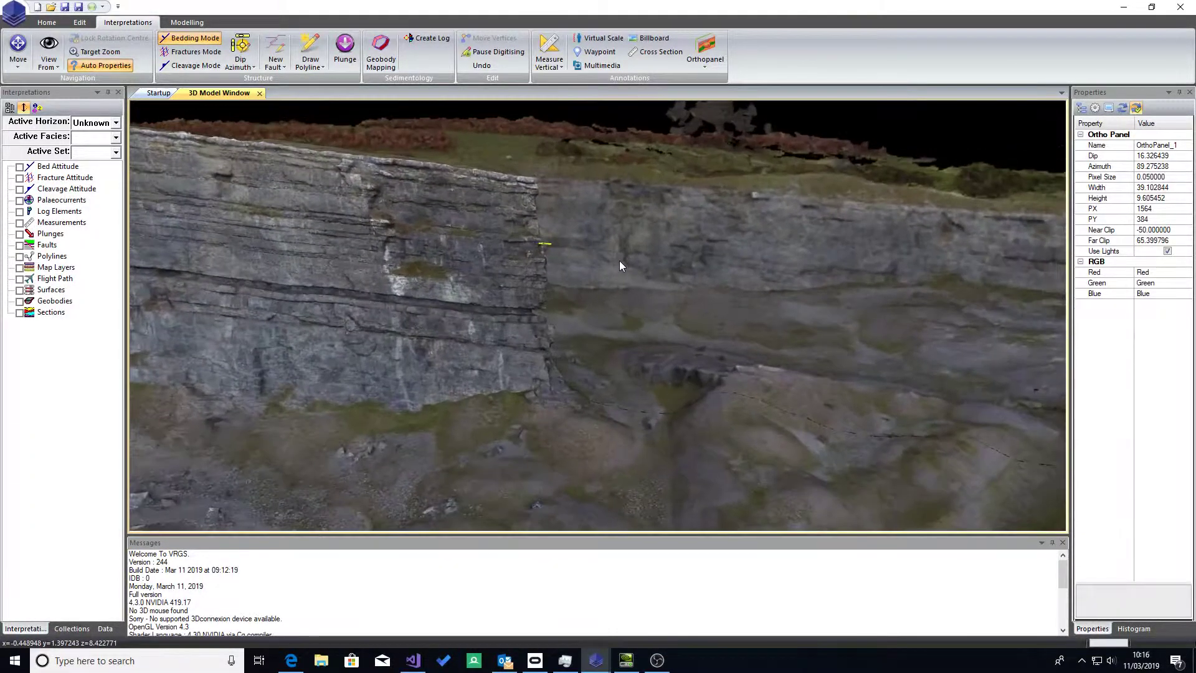
Step: Select the new ortho panel and move it forward through the cliff face, adjusting its depth back and forth
{"action": "left_click_drag", "start_coordinate": [408, 242], "coordinate": [330, 228]}
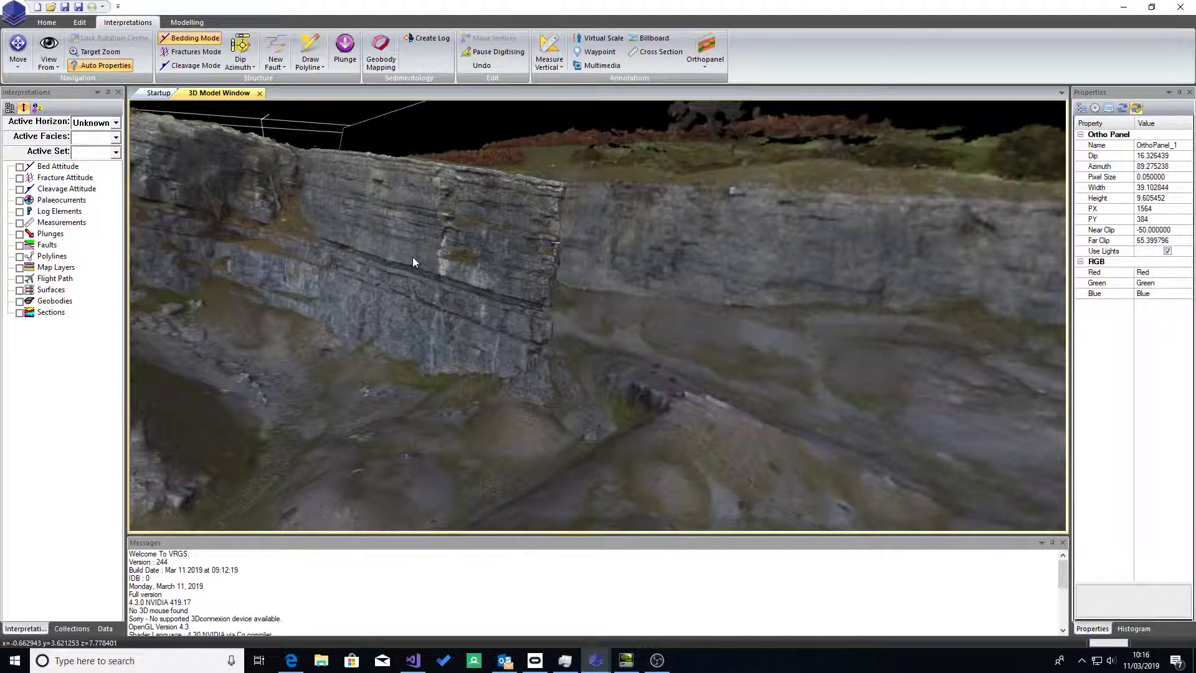
{"action": "scroll", "coordinate": [413, 257], "scroll_direction": "down", "scroll_amount": 5}
{"action": "left_click_drag", "start_coordinate": [510, 231], "coordinate": [649, 304]}
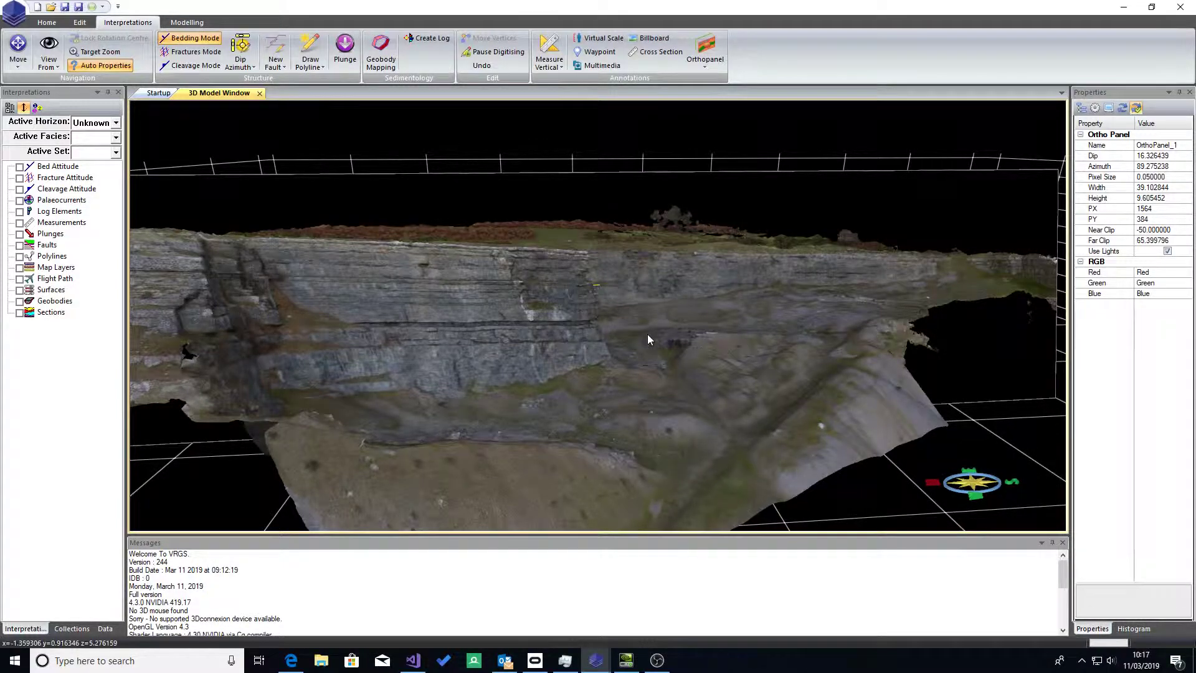
{"action": "scroll", "coordinate": [654, 300], "scroll_direction": "down", "scroll_amount": 5}
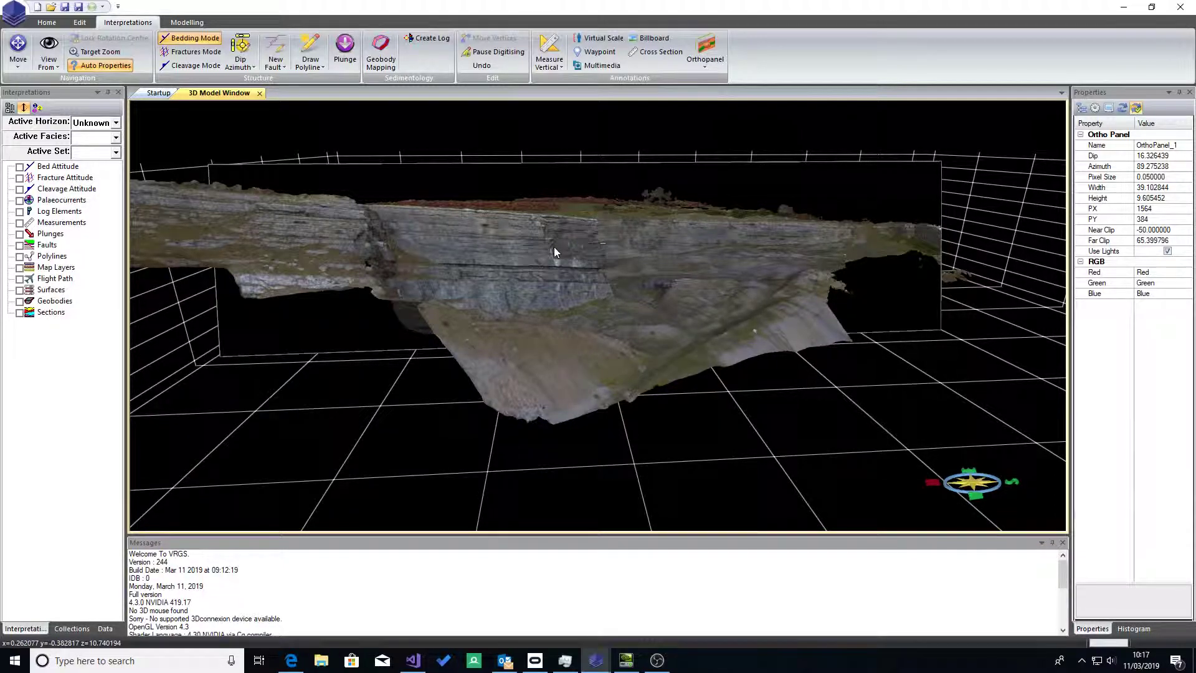
{"action": "left_click", "coordinate": [667, 228]}
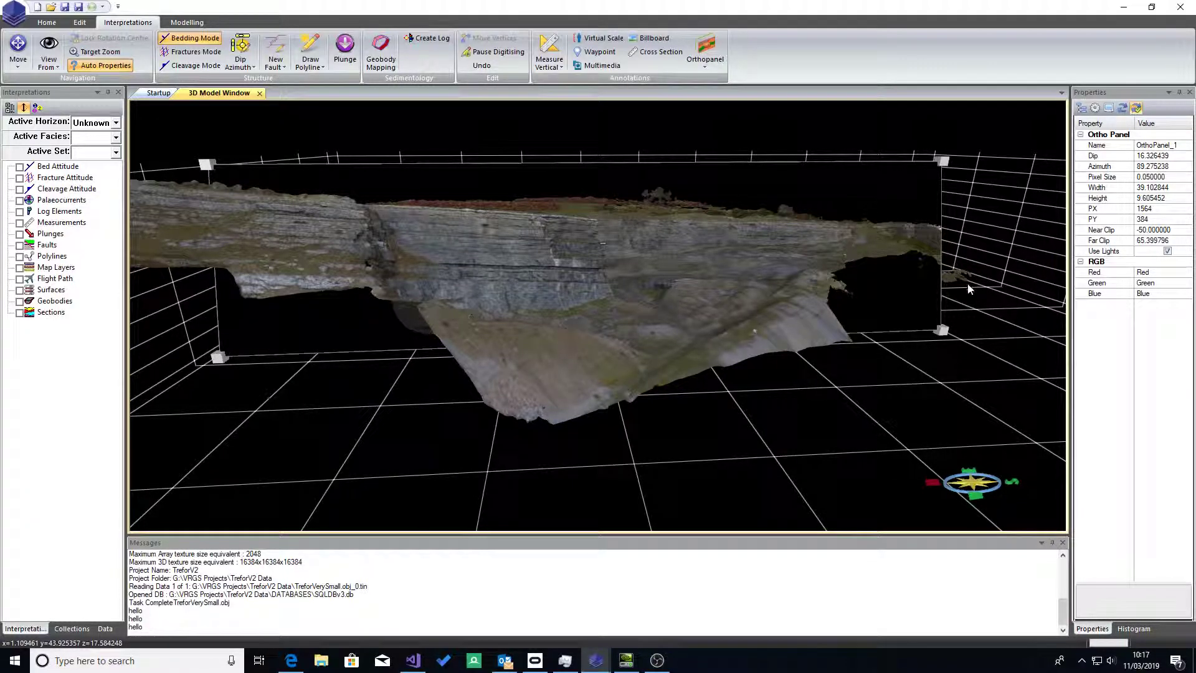
{"action": "scroll", "coordinate": [732, 241], "scroll_direction": "up", "scroll_amount": 5}
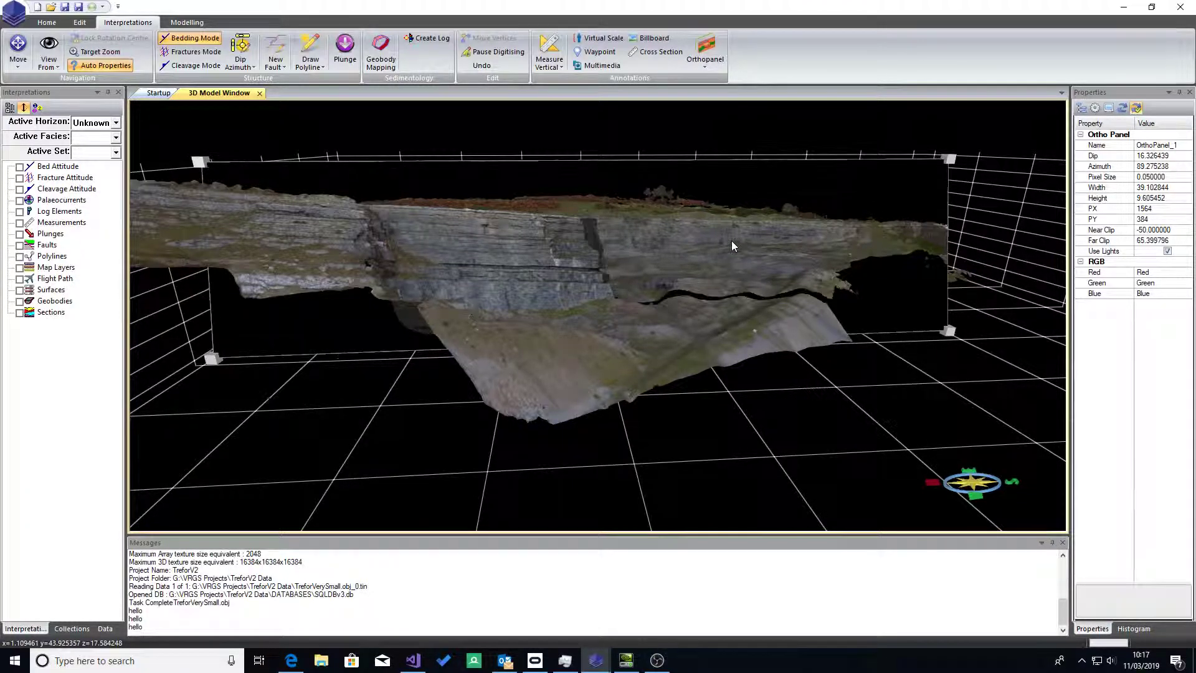
{"action": "scroll", "coordinate": [731, 240], "scroll_direction": "up", "scroll_amount": 5}
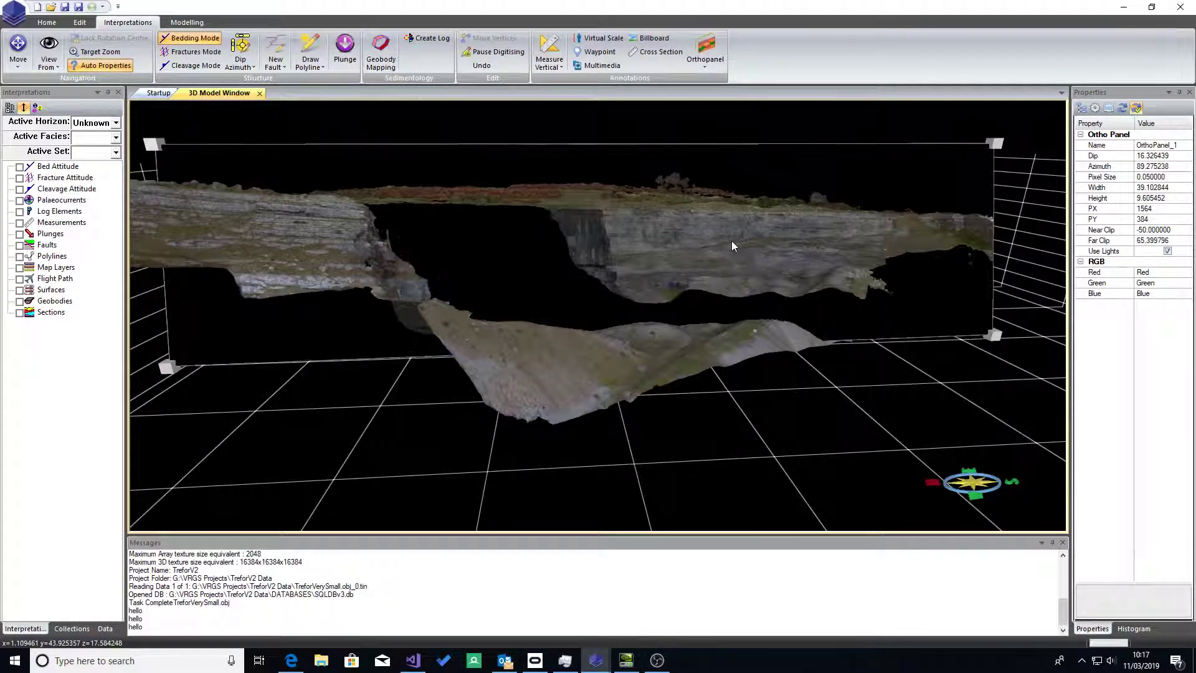
{"action": "scroll", "coordinate": [734, 243], "scroll_direction": "down", "scroll_amount": 5}
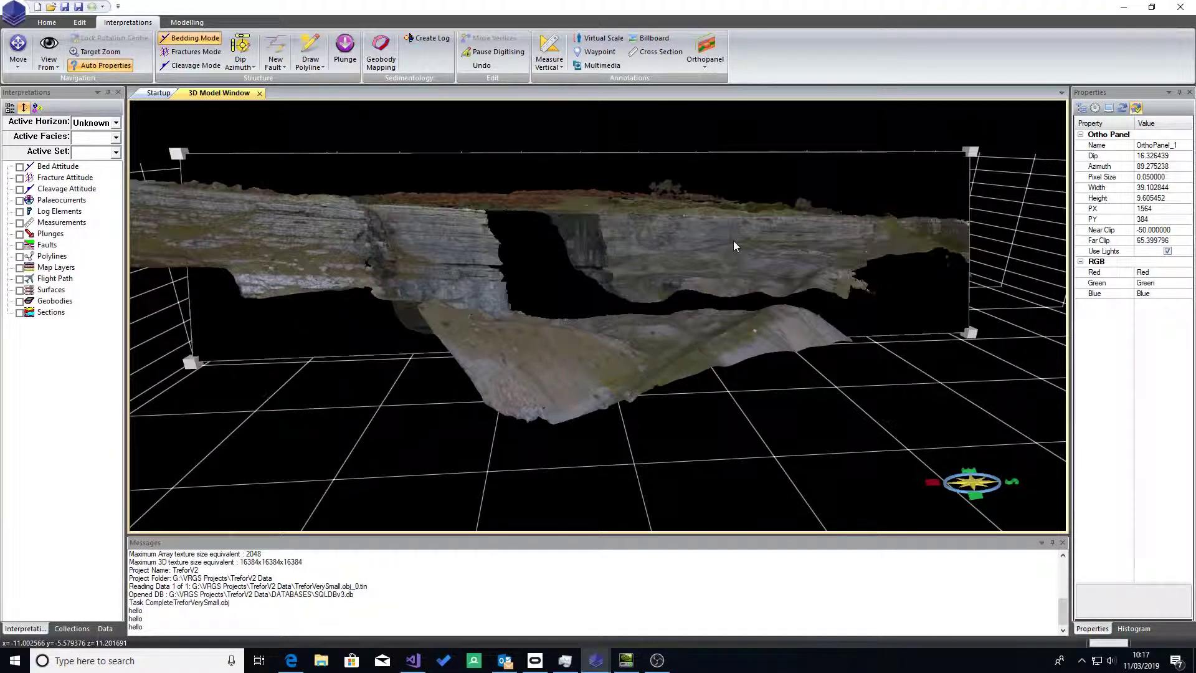
{"action": "scroll", "coordinate": [734, 245], "scroll_direction": "up", "scroll_amount": 3}
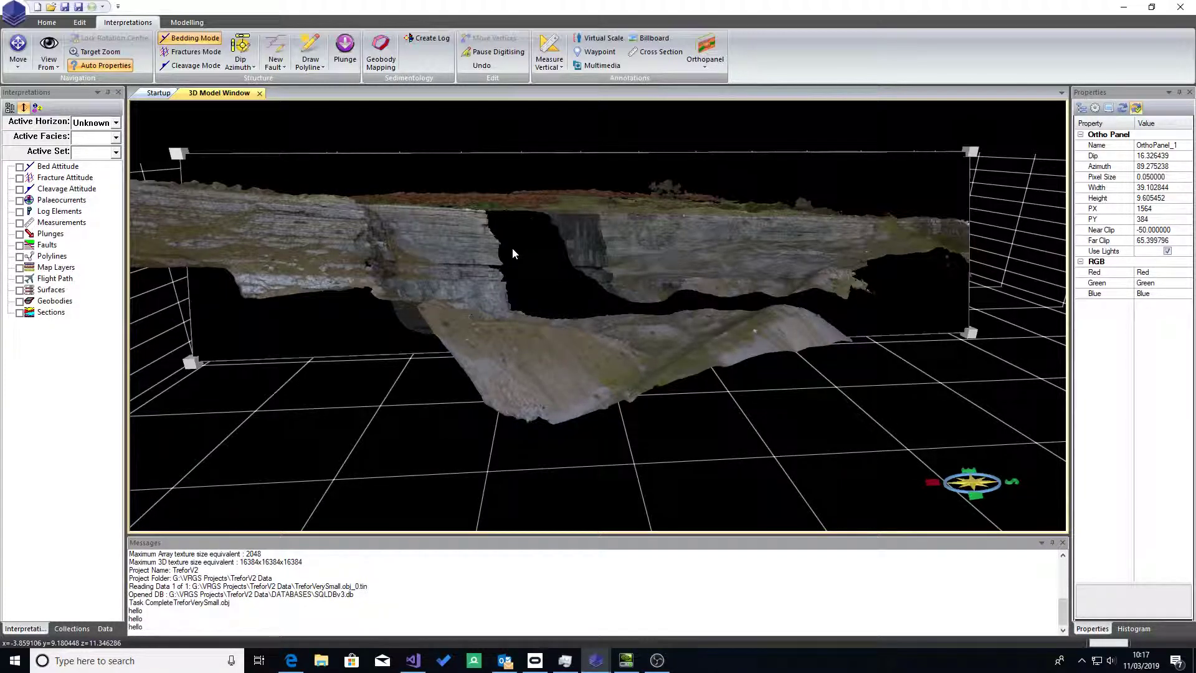
Step: Move the selected ortho panel further forward until it stands in front of the main cliff face
{"action": "scroll", "coordinate": [512, 253], "scroll_direction": "up", "scroll_amount": 2}
{"action": "scroll", "coordinate": [513, 249], "scroll_direction": "up", "scroll_amount": 4}
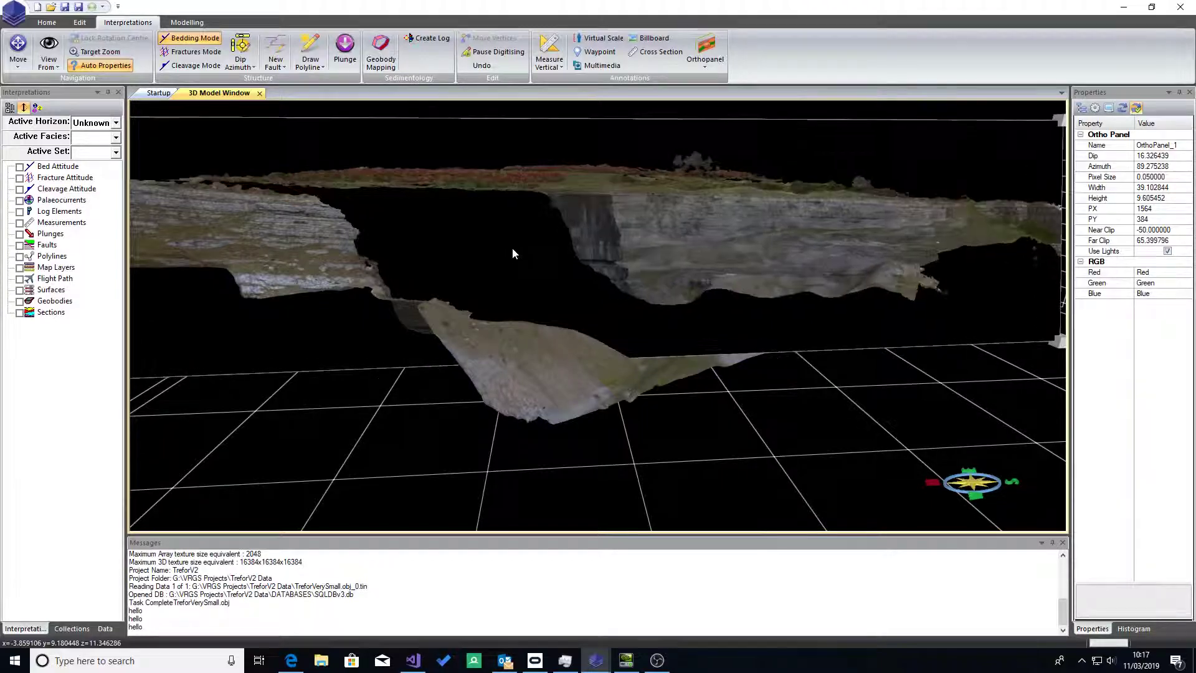
{"action": "right_click_drag", "start_coordinate": [550, 382], "coordinate": [567, 325]}
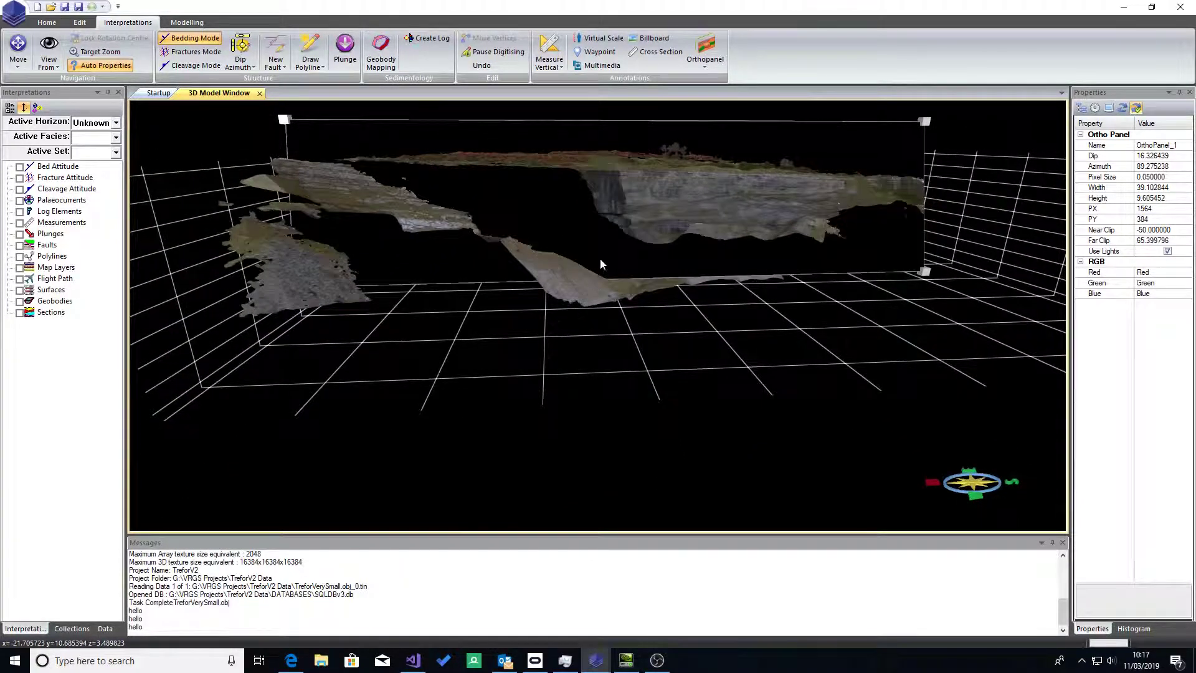
{"action": "scroll", "coordinate": [600, 259], "scroll_direction": "up", "scroll_amount": 3}
{"action": "scroll", "coordinate": [600, 259], "scroll_direction": "up", "scroll_amount": 1}
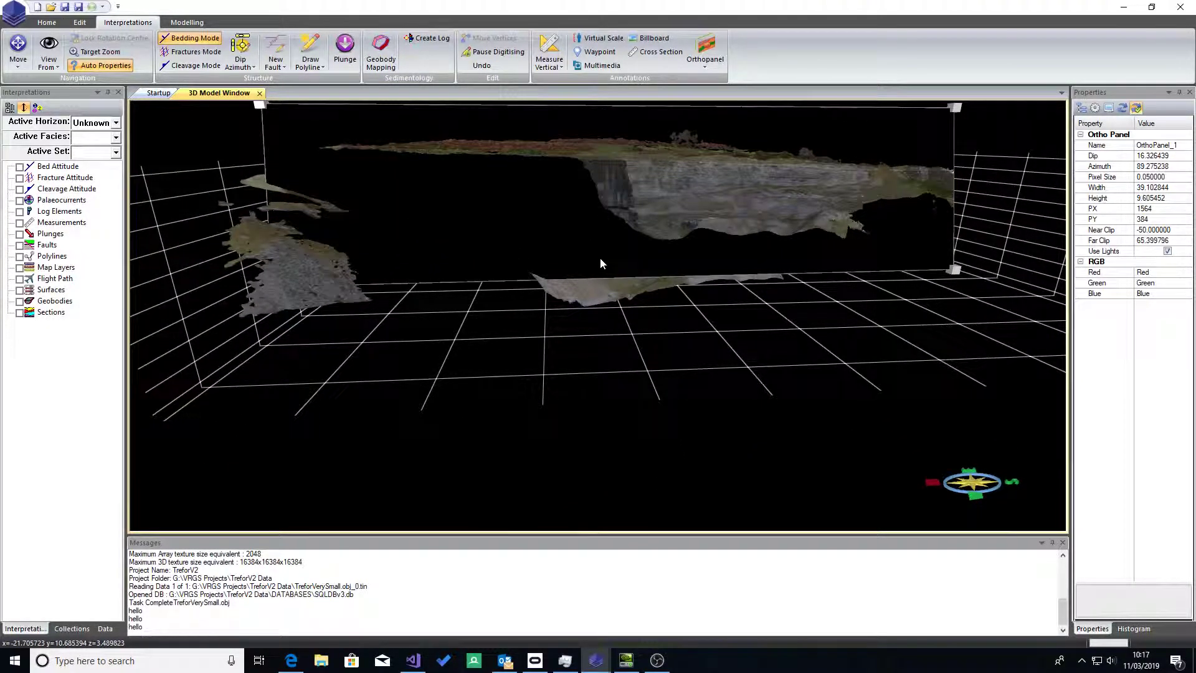
{"action": "left_click_drag", "start_coordinate": [580, 288], "coordinate": [1060, 299]}
{"action": "left_click_drag", "start_coordinate": [1168, 347], "coordinate": [532, 279]}
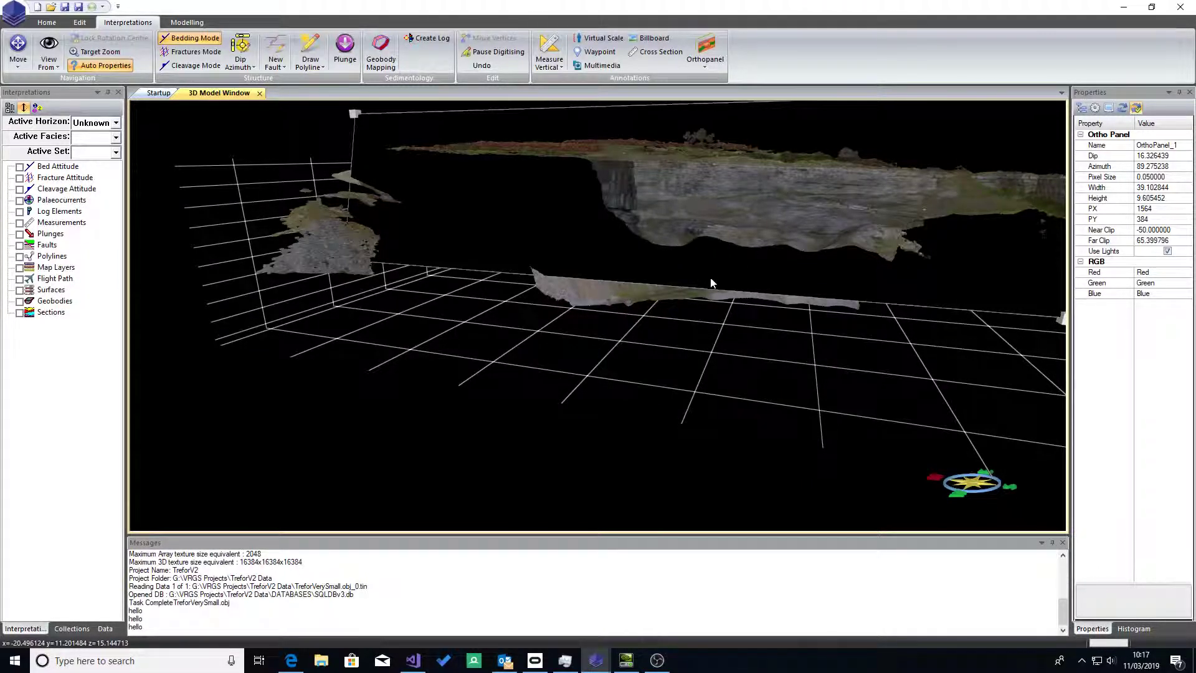
{"action": "left_click_drag", "start_coordinate": [703, 273], "coordinate": [556, 321]}
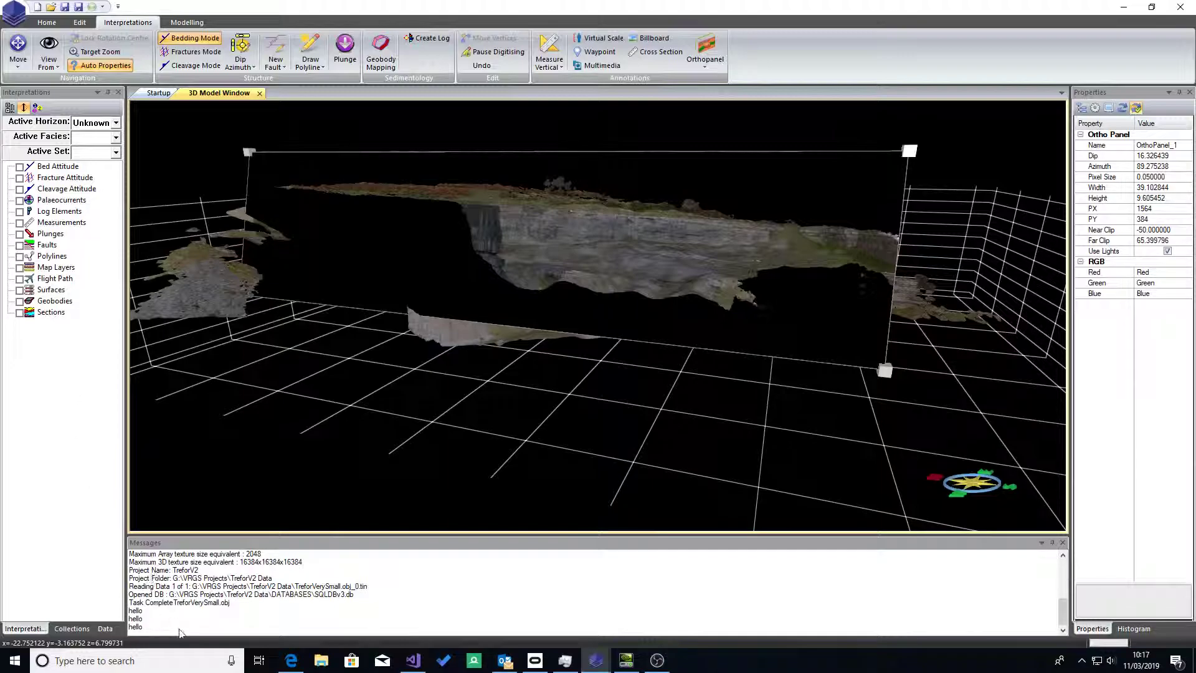
Step: Regenerate the image of OrthoPanel_1 from its new position
{"action": "left_click", "coordinate": [104, 628]}
{"action": "left_click", "coordinate": [7, 266]}
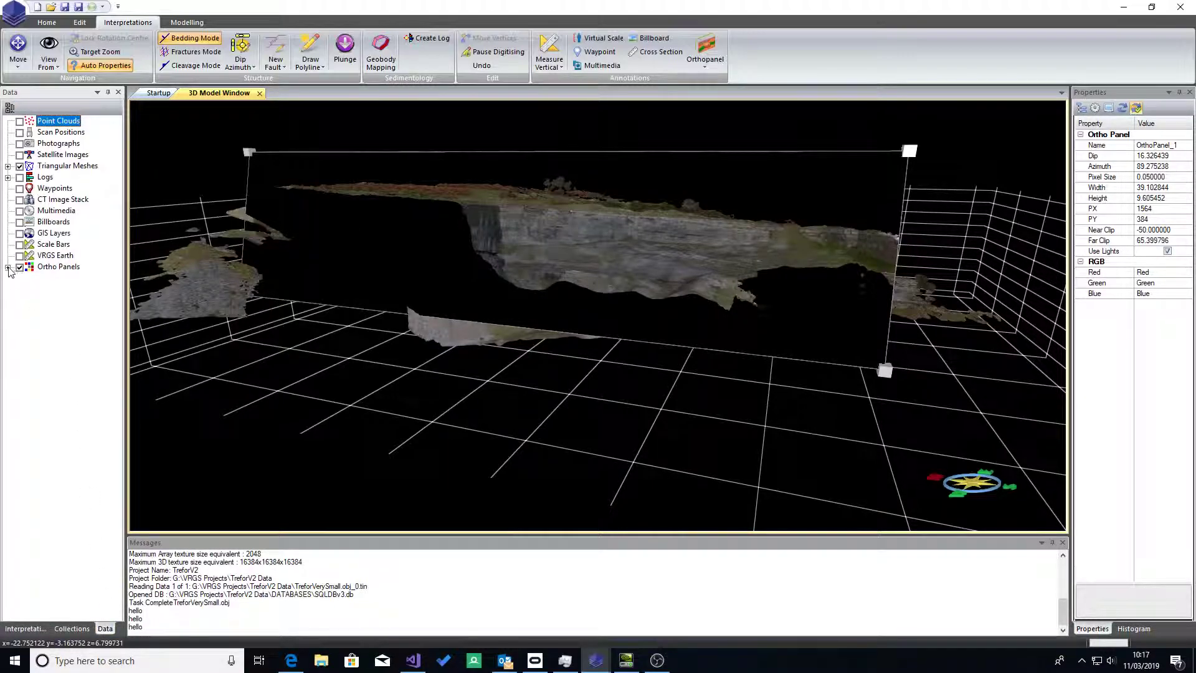
{"action": "right_click", "coordinate": [73, 278]}
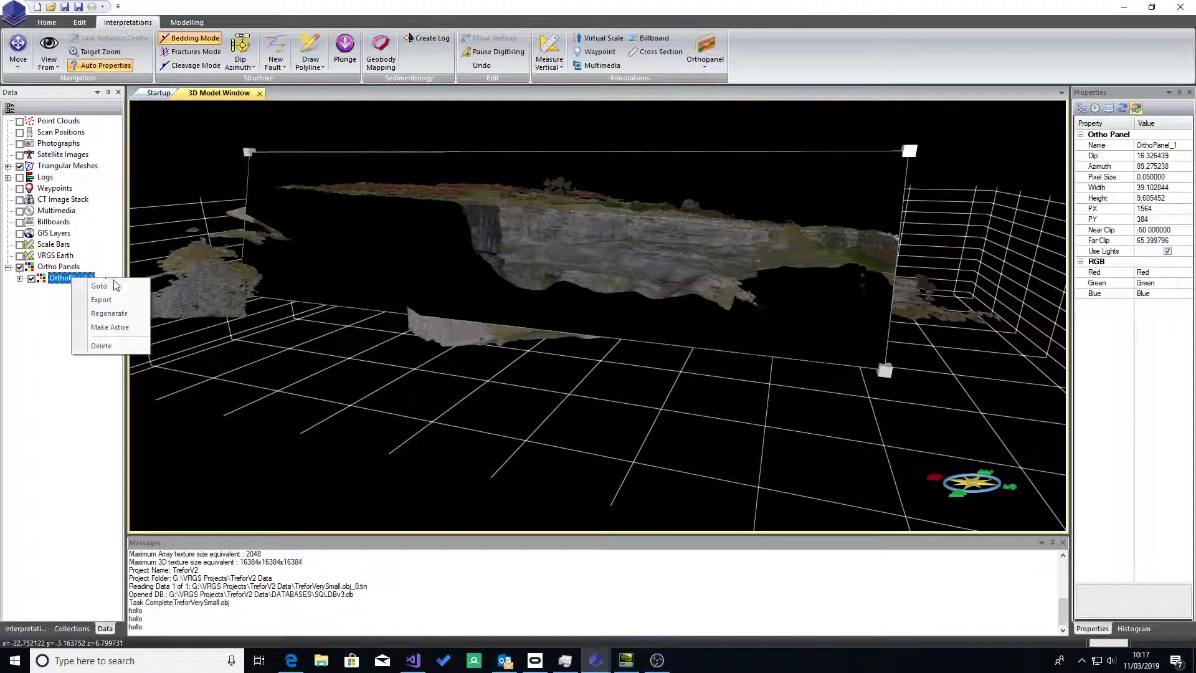
{"action": "left_click", "coordinate": [112, 314]}
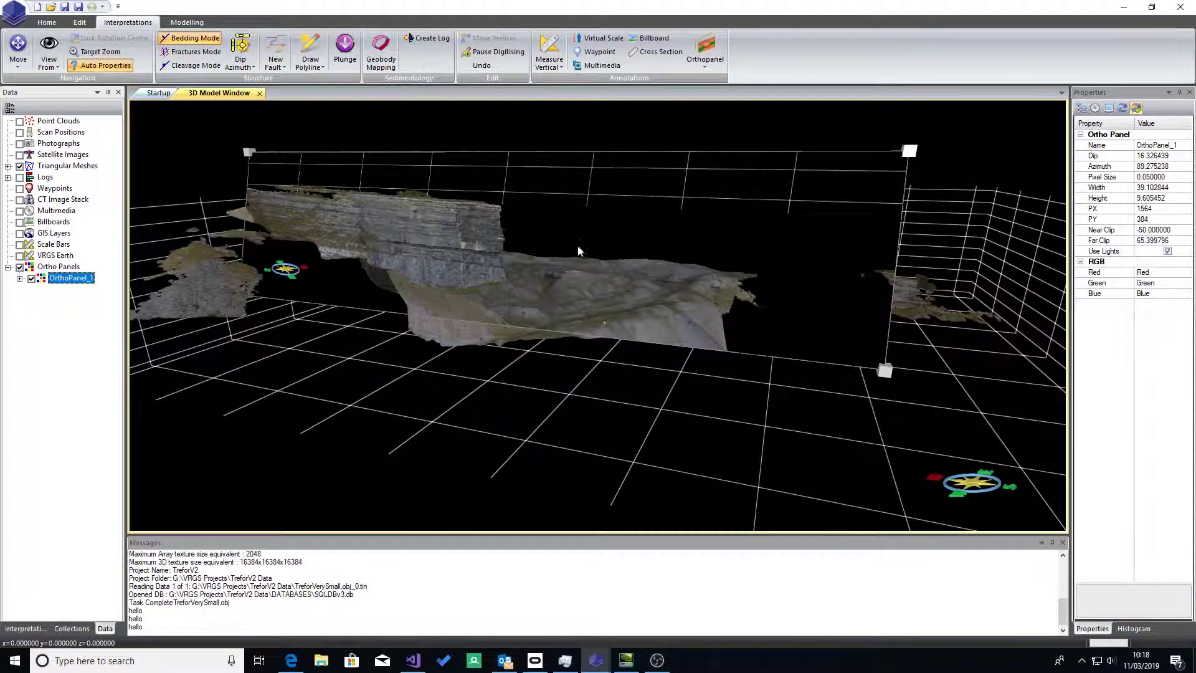
Step: Set the far clip of OrthoPanel_1 to 100 and regenerate its image
{"action": "left_click", "coordinate": [1175, 241]}
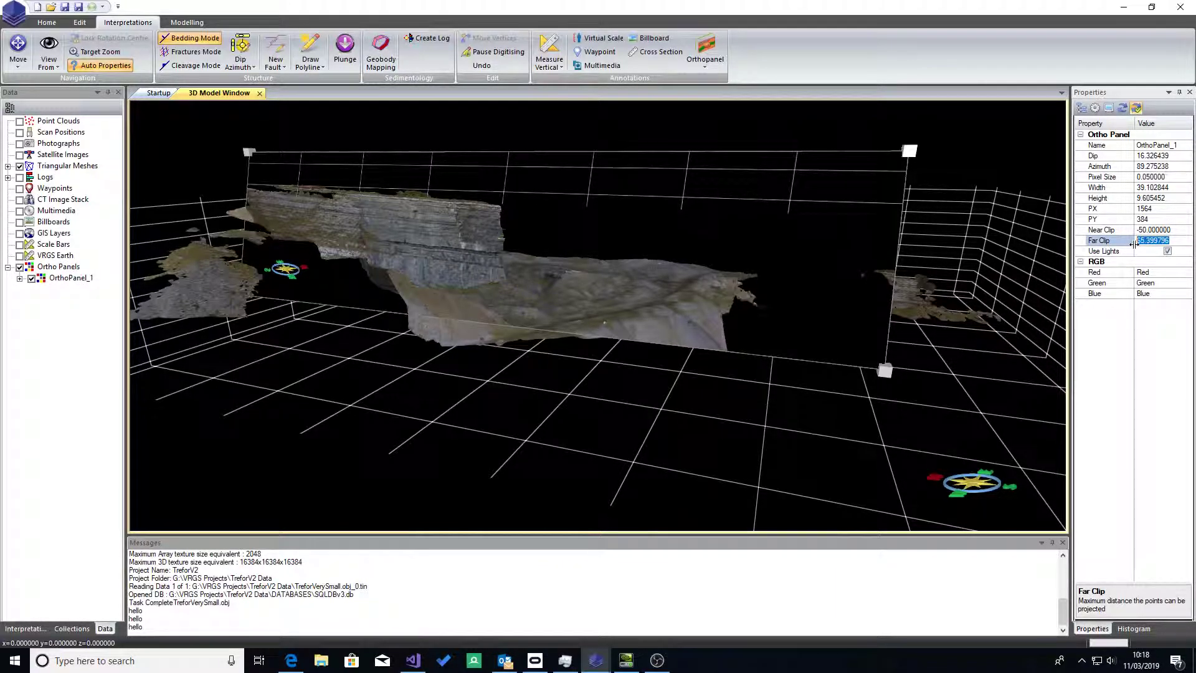
{"action": "type", "text": "100"}
{"action": "key", "text": "Return"}
{"action": "right_click", "coordinate": [81, 280]}
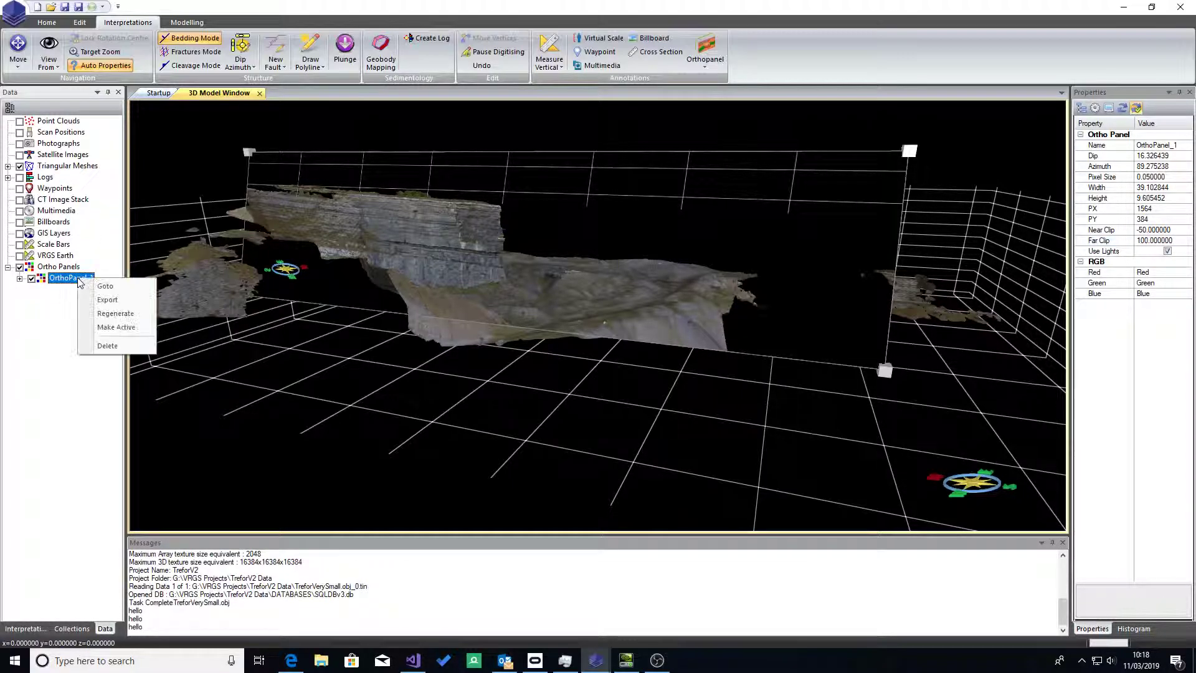
{"action": "left_click", "coordinate": [113, 319]}
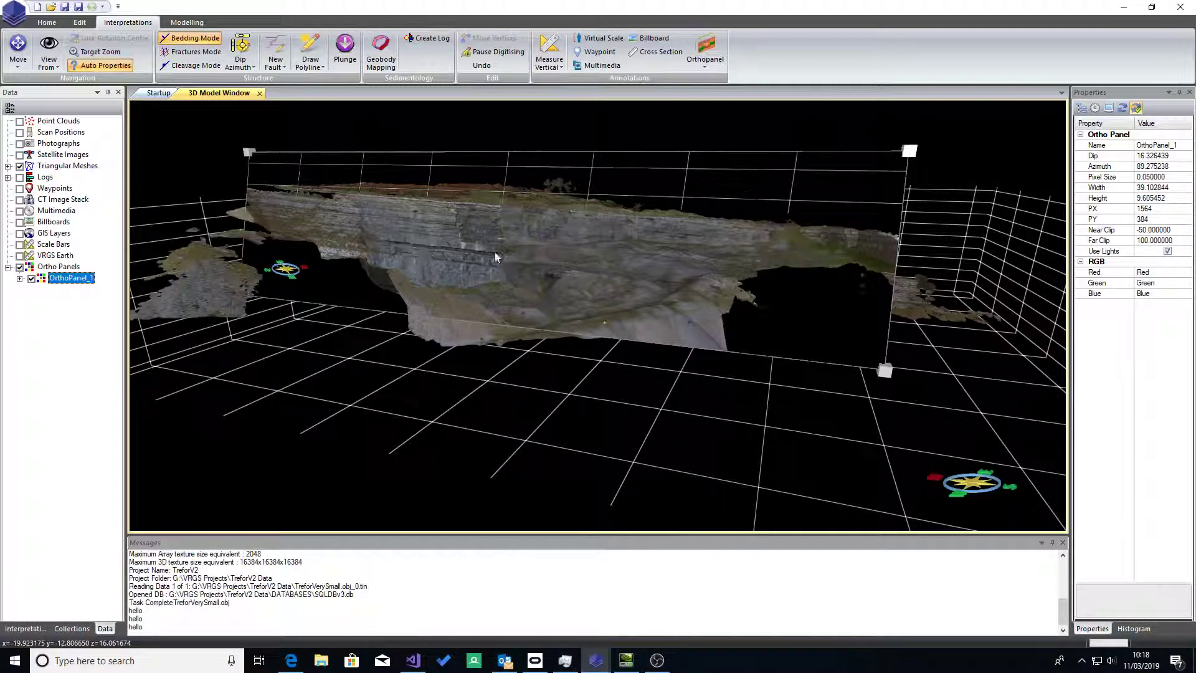
Step: Set the pixel size of OrthoPanel_1 to 0.025 and regenerate its image at that resolution
{"action": "left_click", "coordinate": [1172, 177]}
{"action": "left_click_drag", "start_coordinate": [1167, 177], "coordinate": [1150, 178]}
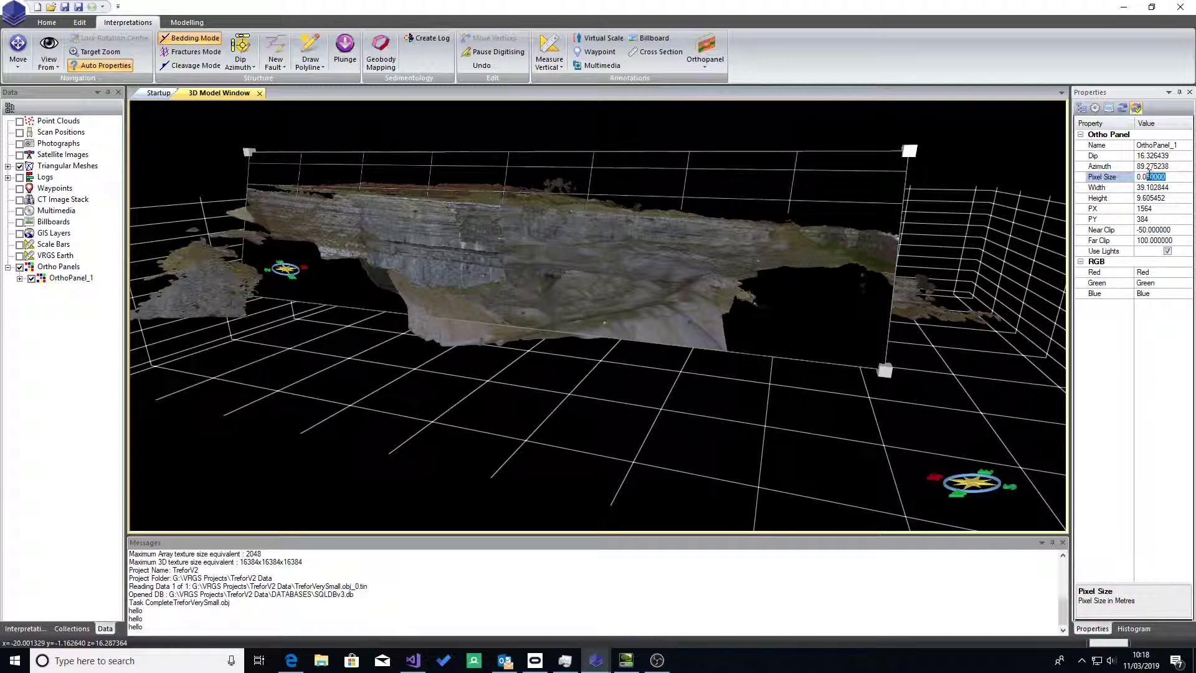
{"action": "type", "text": "2"}
{"action": "key", "text": "Return"}
{"action": "right_click", "coordinate": [65, 279]}
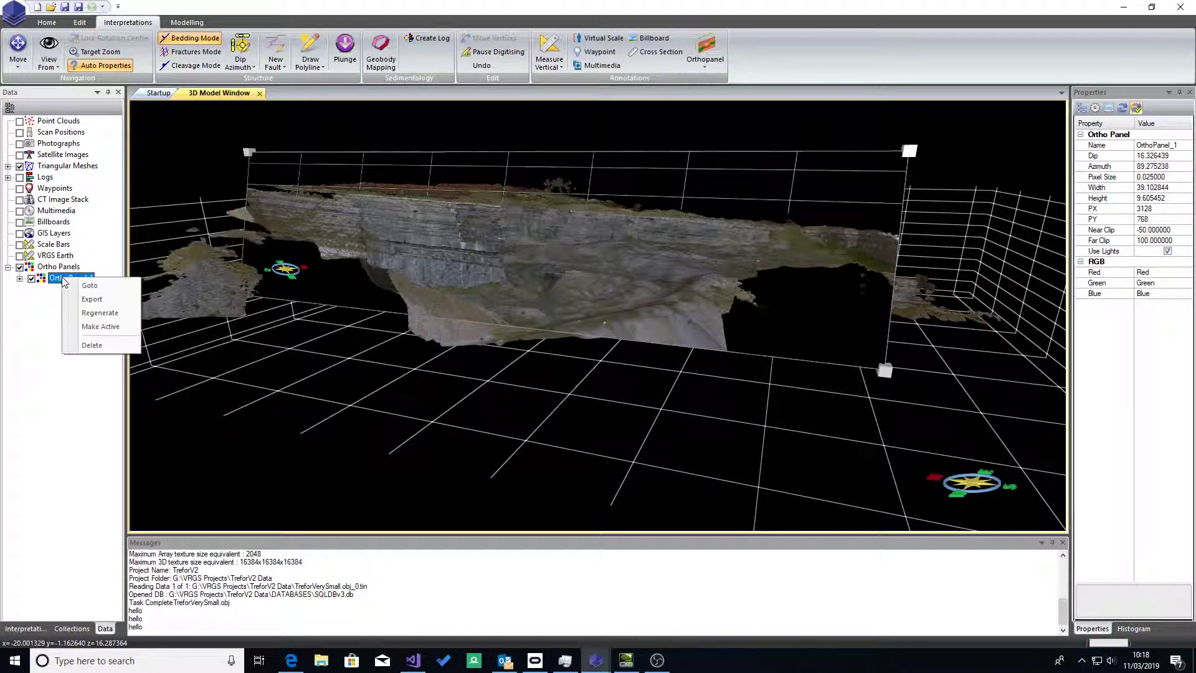
{"action": "left_click", "coordinate": [103, 308]}
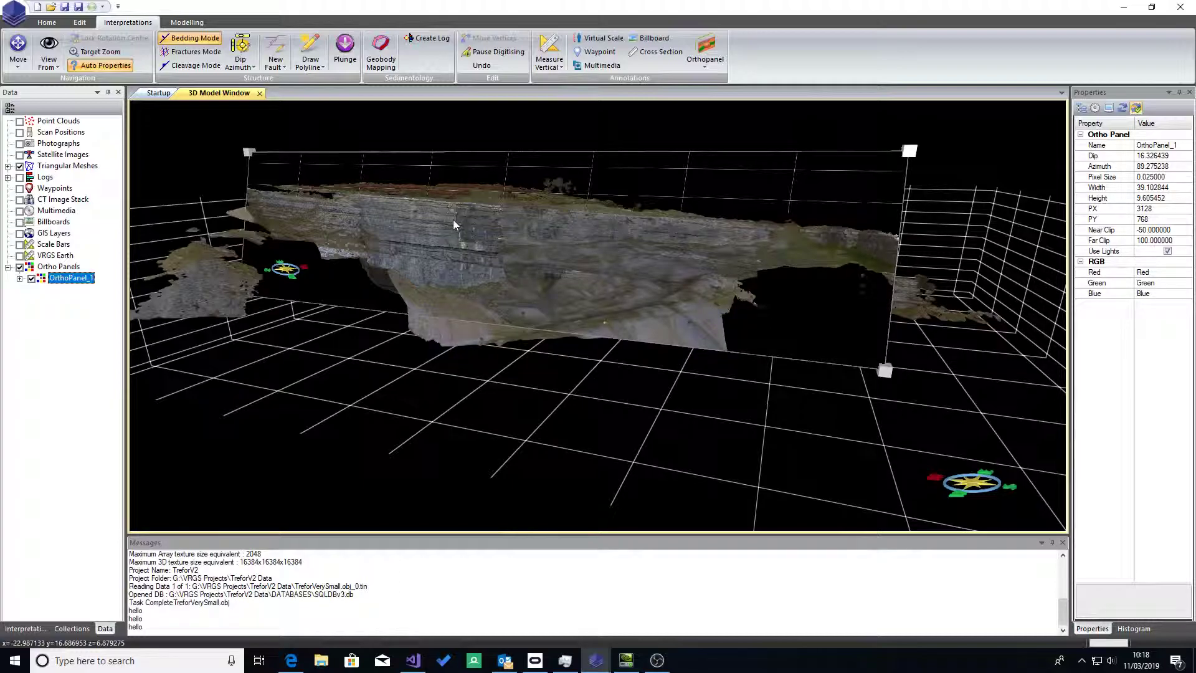
Step: Move the ortho panel slightly further forward, then deselect it and regenerate its image
{"action": "scroll", "coordinate": [453, 224], "scroll_direction": "up", "scroll_amount": 3}
{"action": "scroll", "coordinate": [454, 224], "scroll_direction": "down", "scroll_amount": 2}
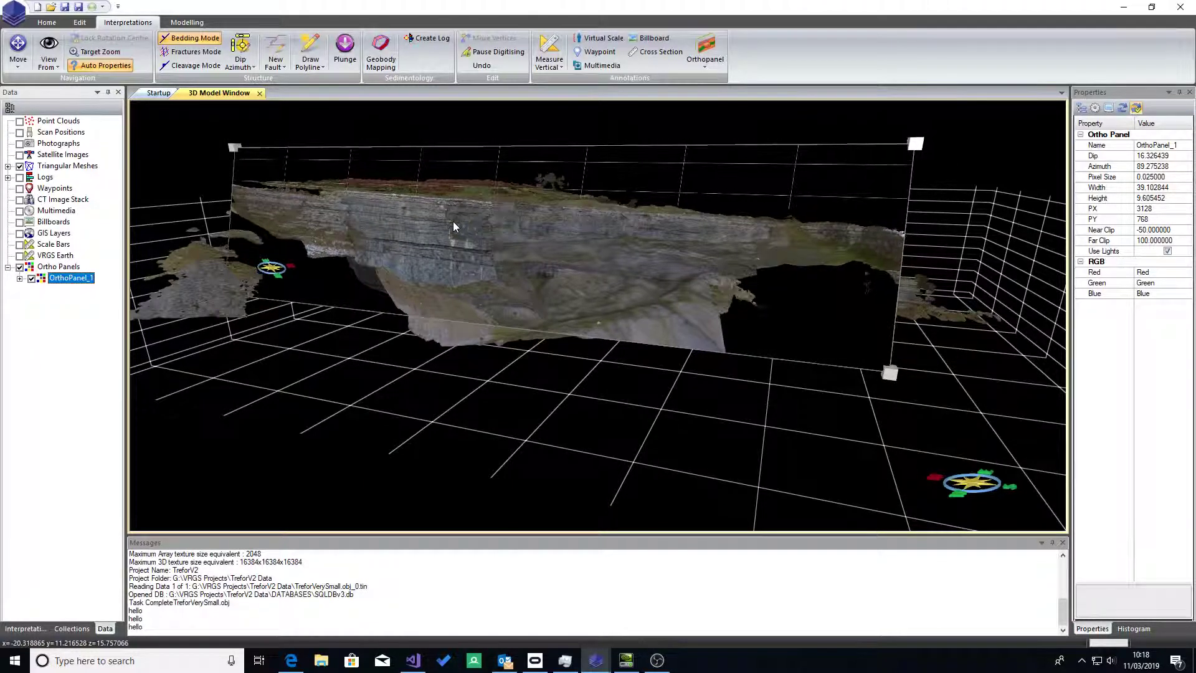
{"action": "left_click_drag", "start_coordinate": [480, 324], "coordinate": [641, 332]}
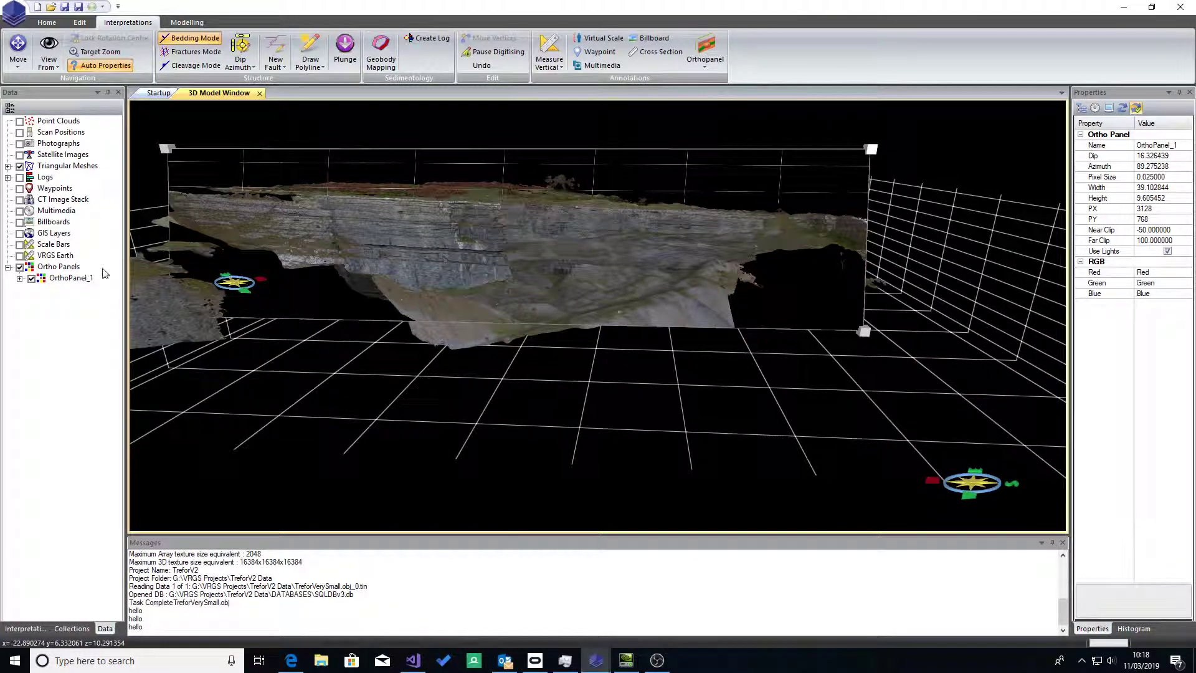
{"action": "left_click", "coordinate": [394, 233]}
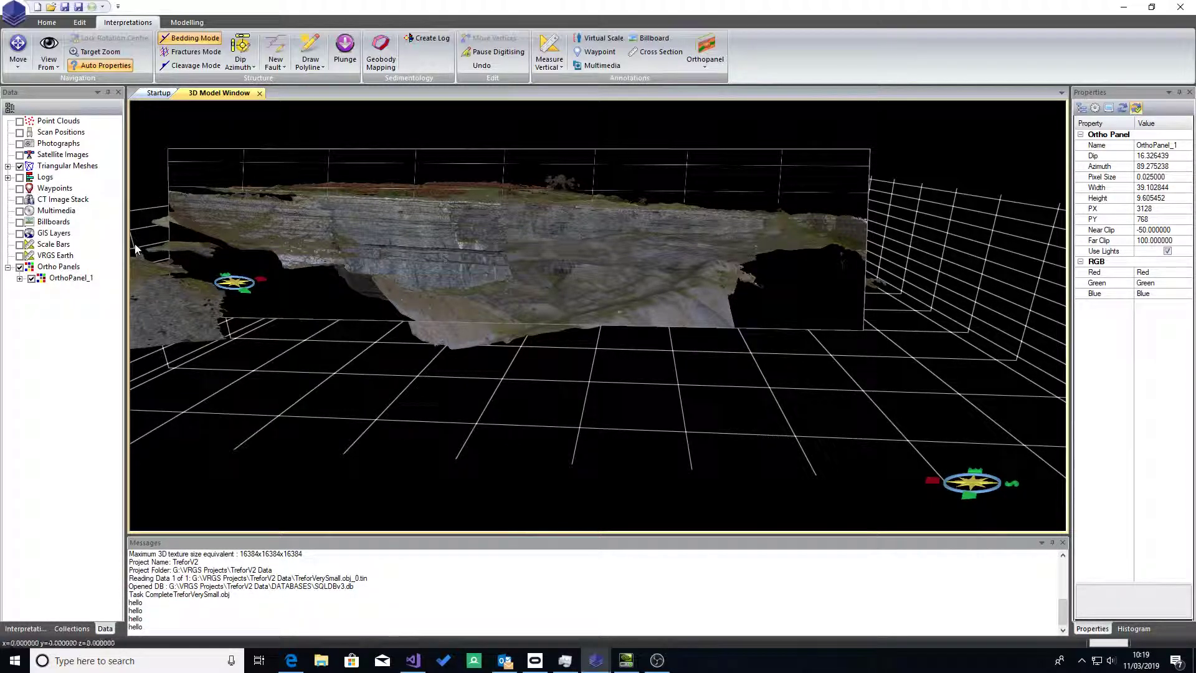
{"action": "right_click", "coordinate": [85, 278]}
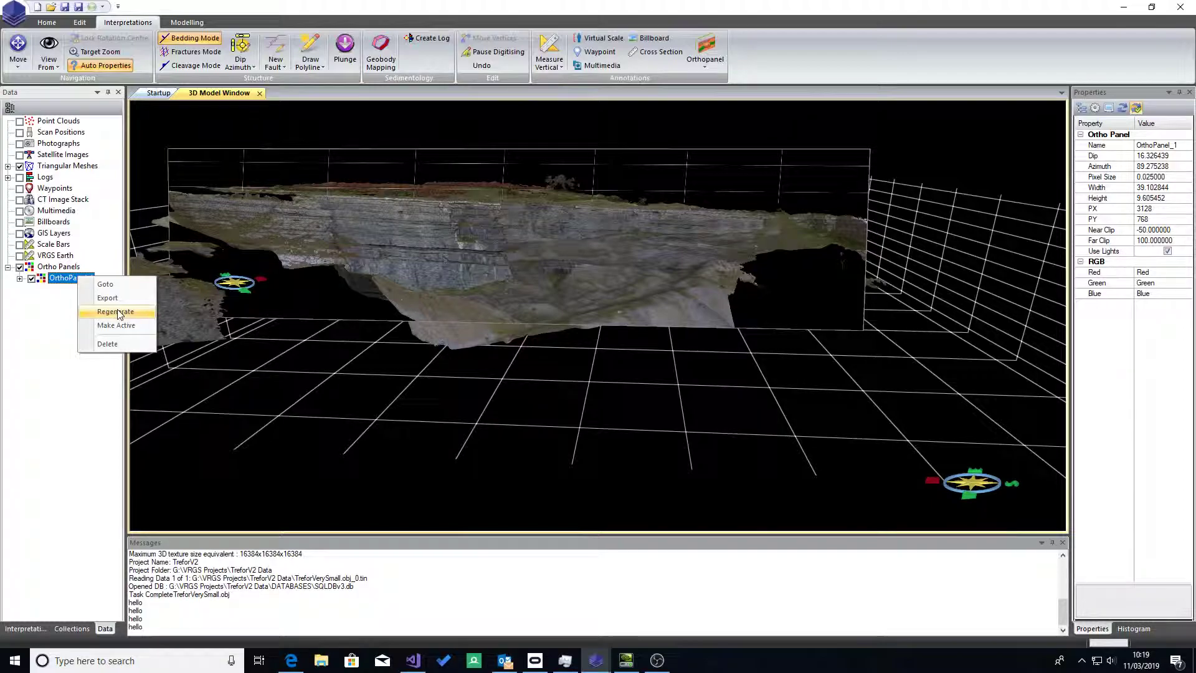
{"action": "left_click", "coordinate": [153, 314]}
Step: Open OrthoPanel_1 in a 2D image window and dock that window side by side with the 3D model
{"action": "left_click_drag", "start_coordinate": [457, 339], "coordinate": [93, 296]}
{"action": "double_click", "coordinate": [76, 280]}
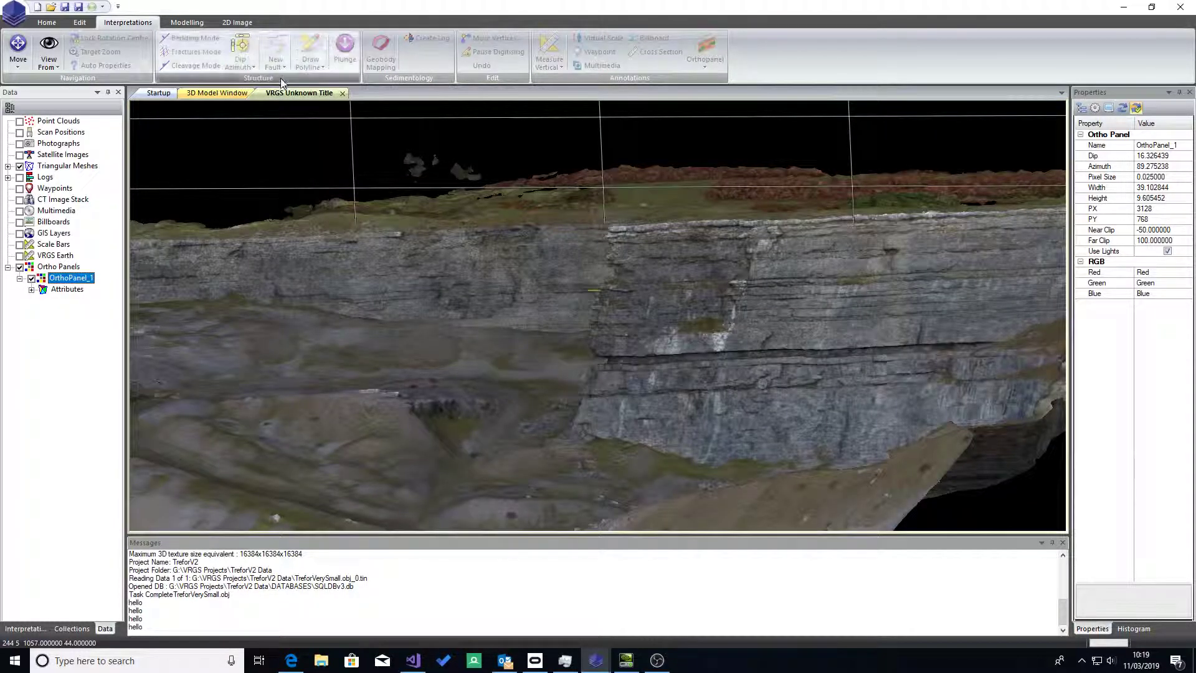
{"action": "left_click_drag", "start_coordinate": [286, 94], "coordinate": [546, 161]}
{"action": "scroll", "coordinate": [713, 267], "scroll_direction": "down", "scroll_amount": 5}
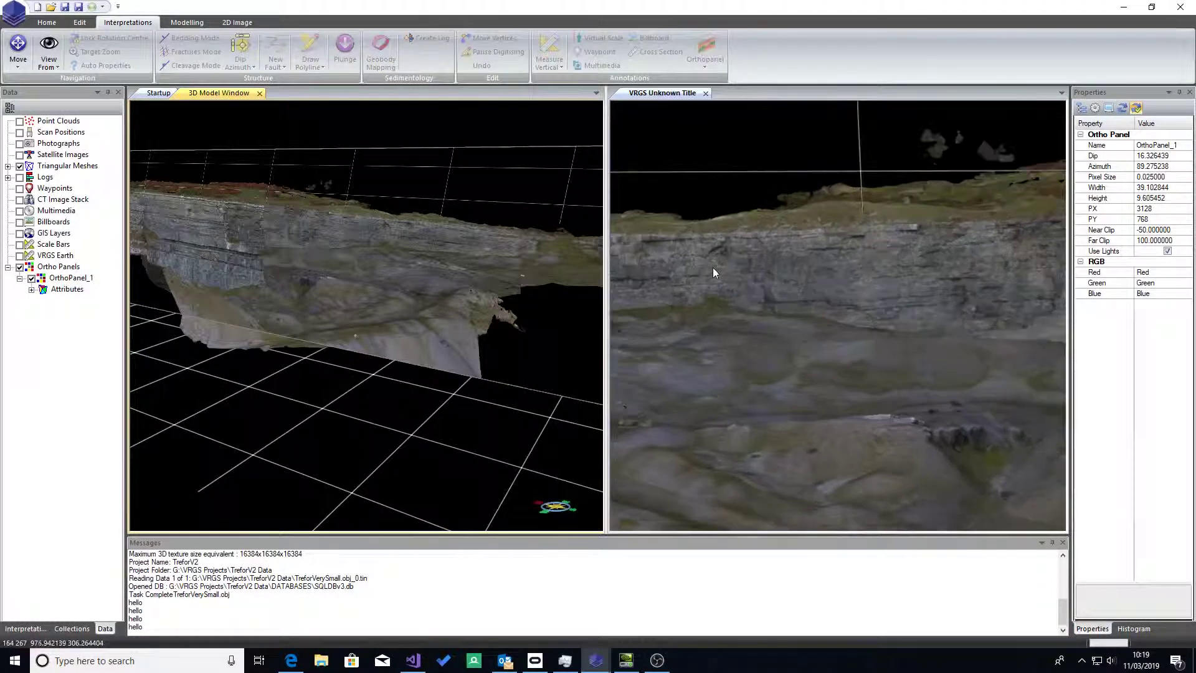
Step: Close the 2D image window of the ortho panel so that only the 3D model window remains in view
{"action": "scroll", "coordinate": [718, 270], "scroll_direction": "down", "scroll_amount": 2}
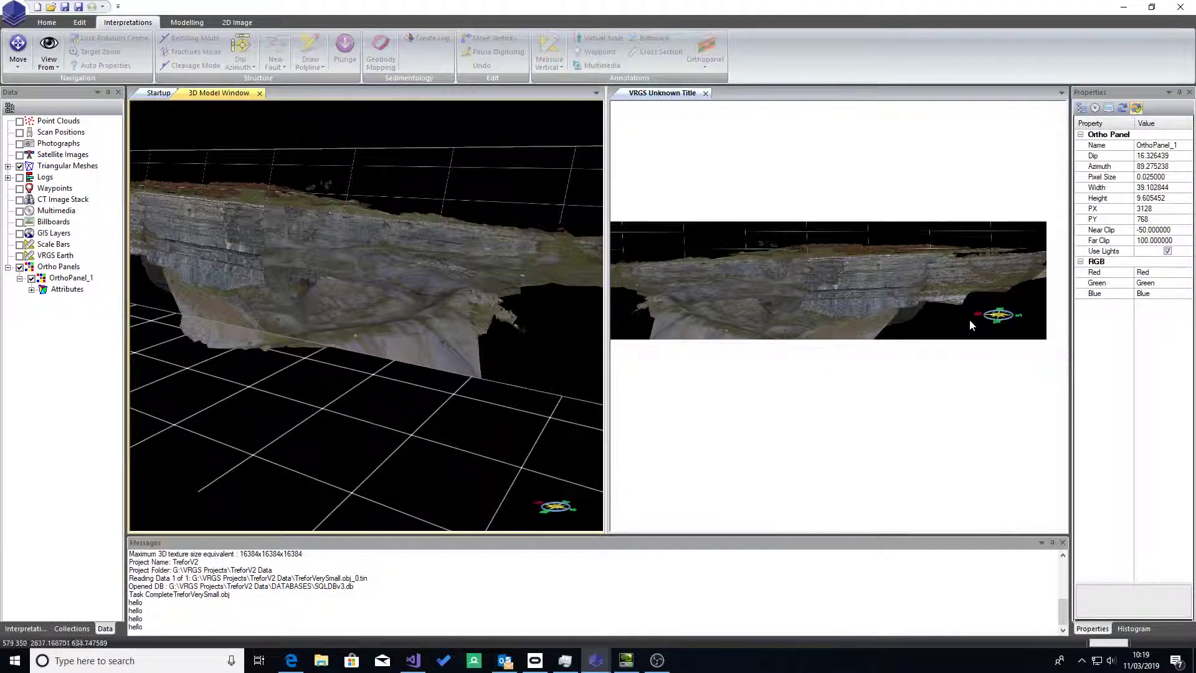
{"action": "left_click", "coordinate": [706, 93]}
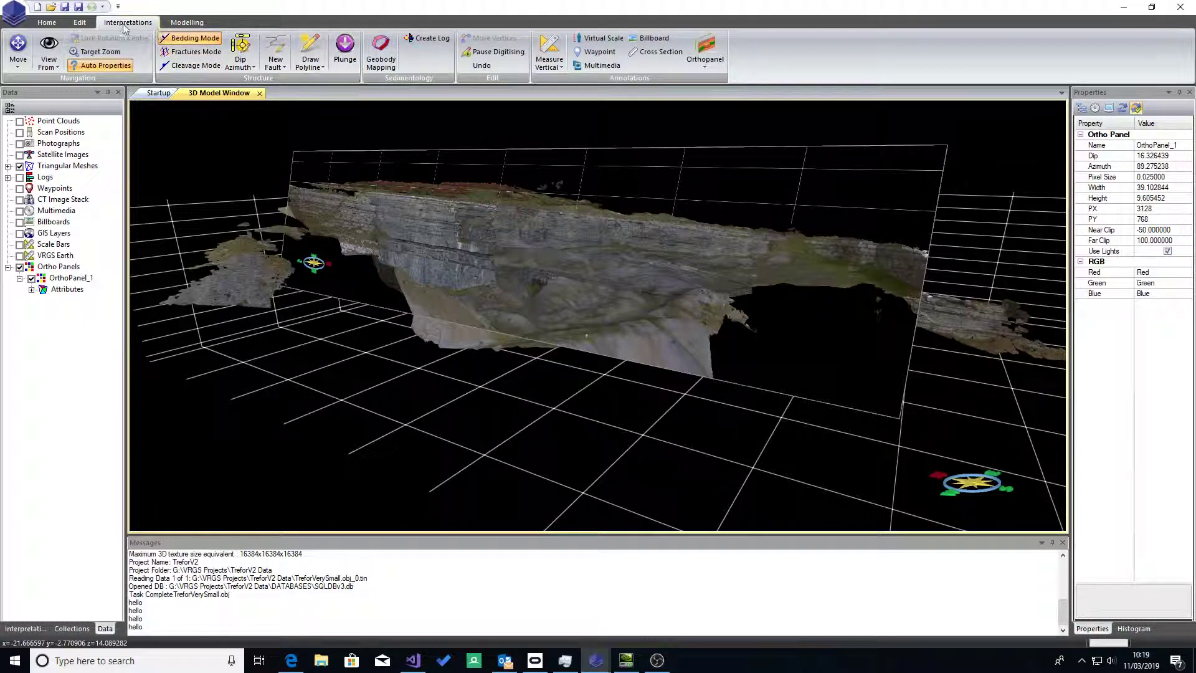
{"action": "left_click", "coordinate": [47, 22]}
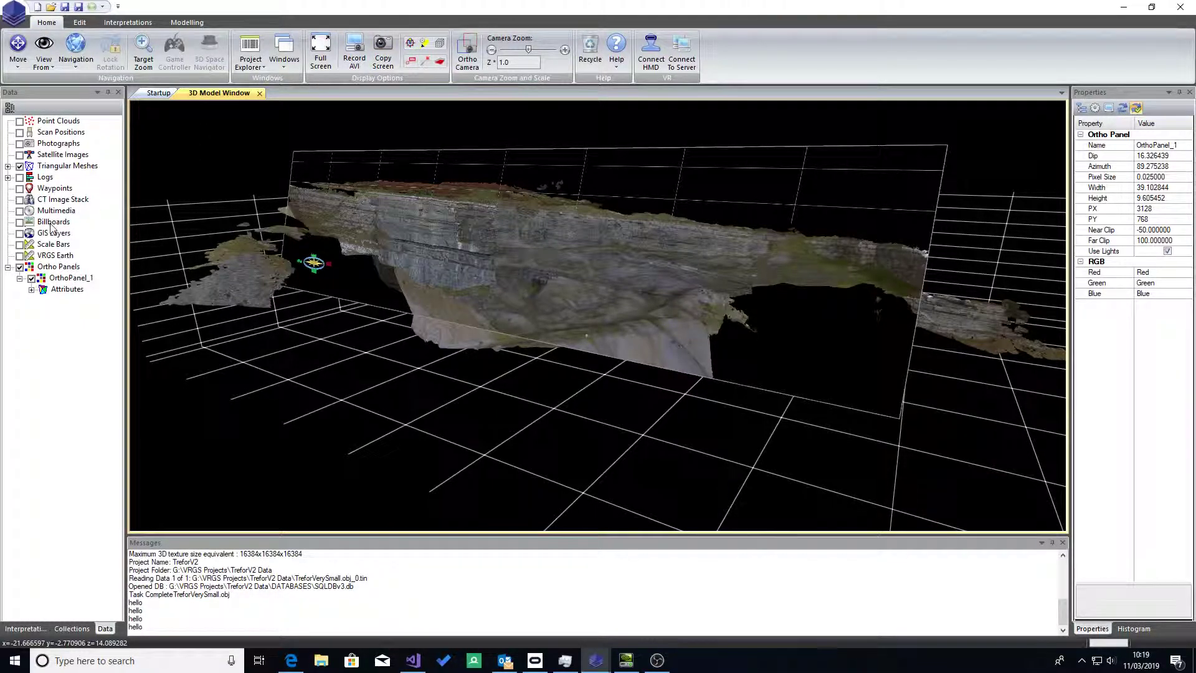
Step: Turn off Use Lights for OrthoPanel_1 and regenerate its image
{"action": "left_click", "coordinate": [69, 279]}
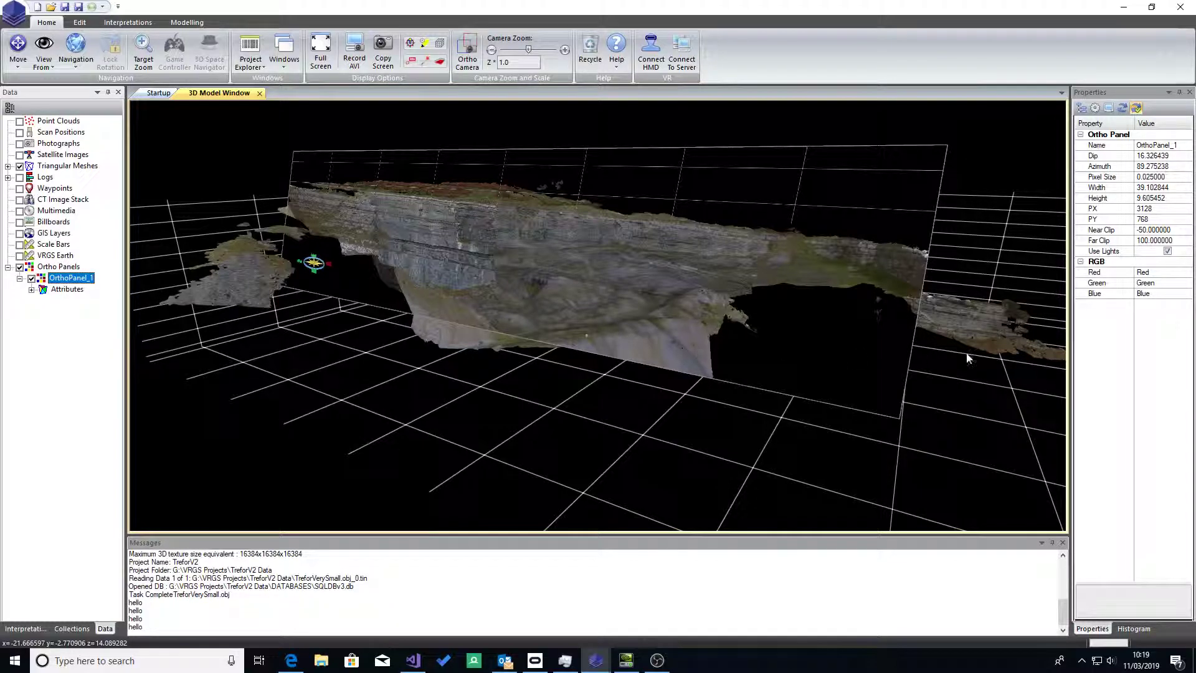
{"action": "left_click", "coordinate": [1168, 252]}
{"action": "left_click", "coordinate": [1167, 251]}
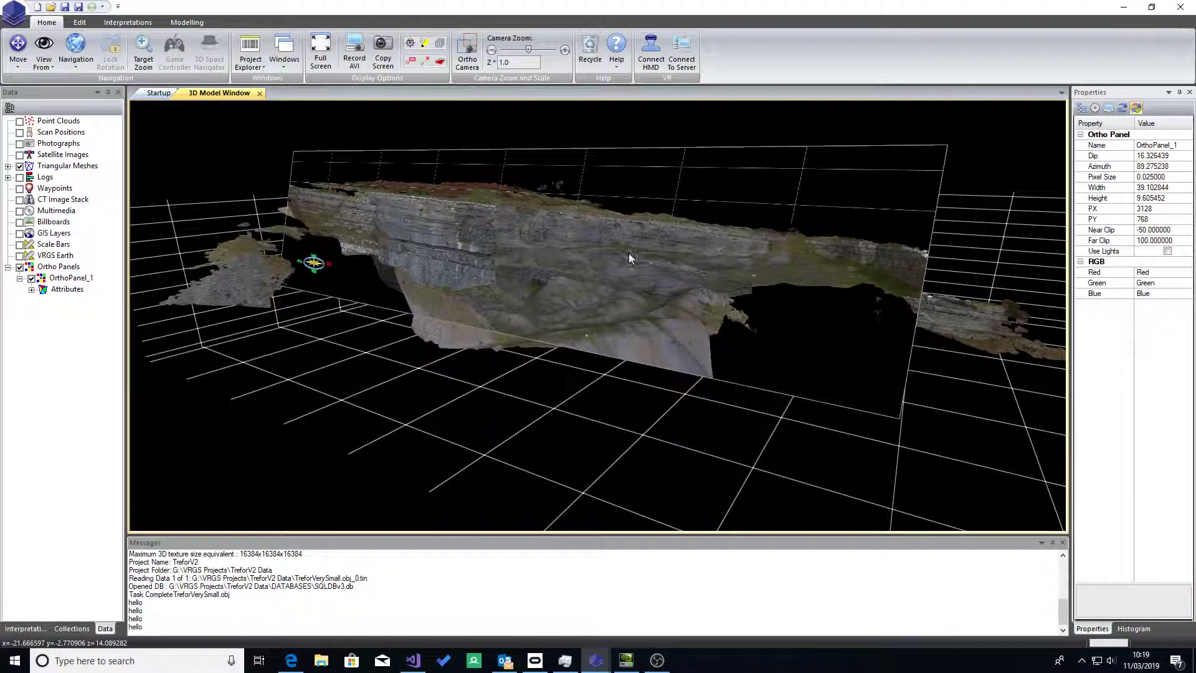
{"action": "left_click", "coordinate": [70, 279]}
{"action": "right_click", "coordinate": [70, 276]}
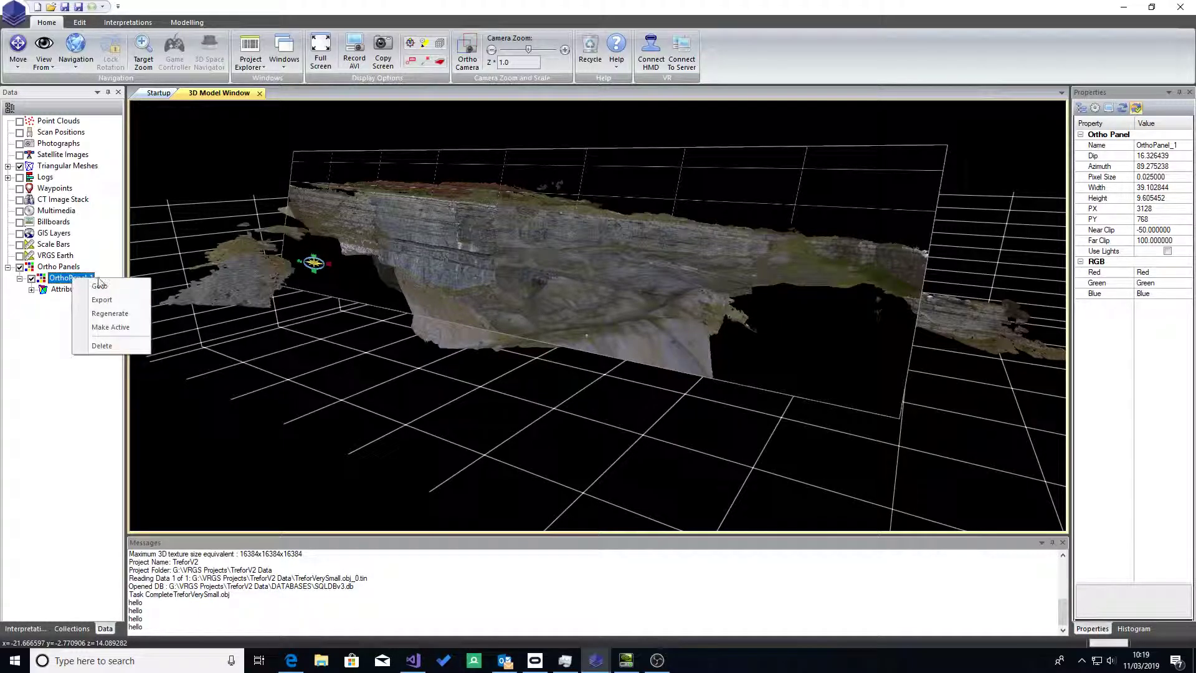
{"action": "left_click", "coordinate": [104, 315]}
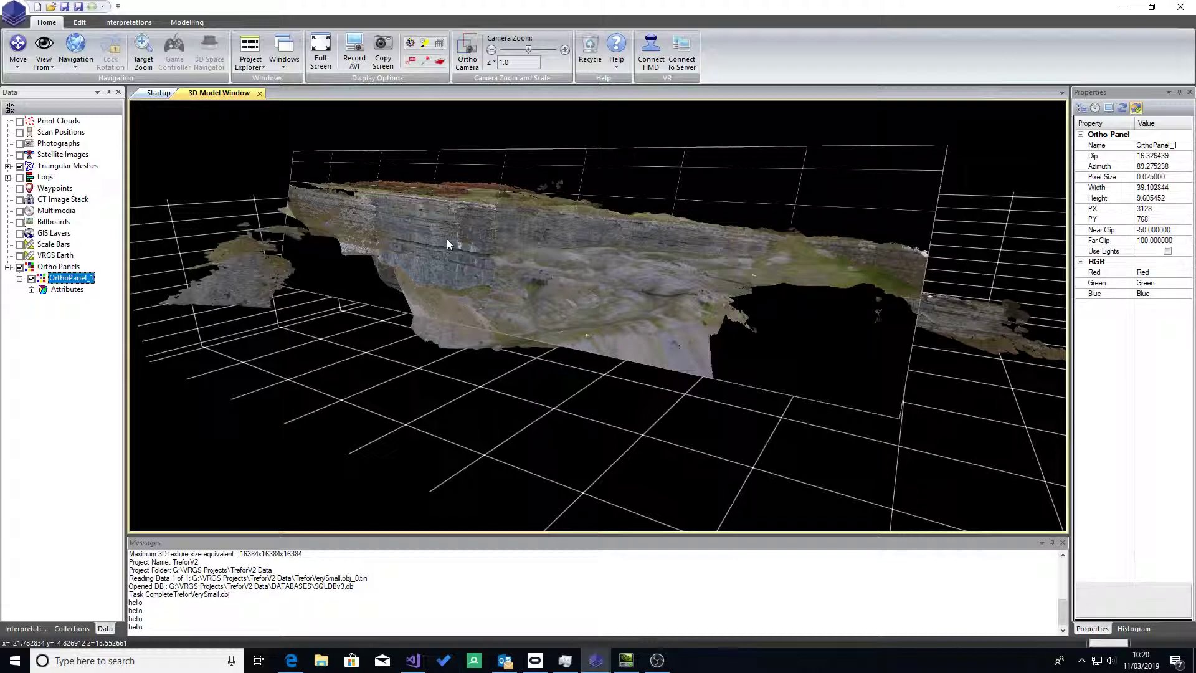
Step: Reopen OrthoPanel_1 as a 2D image and dock its window side by side with the 3D model
{"action": "left_click_drag", "start_coordinate": [447, 238], "coordinate": [492, 258]}
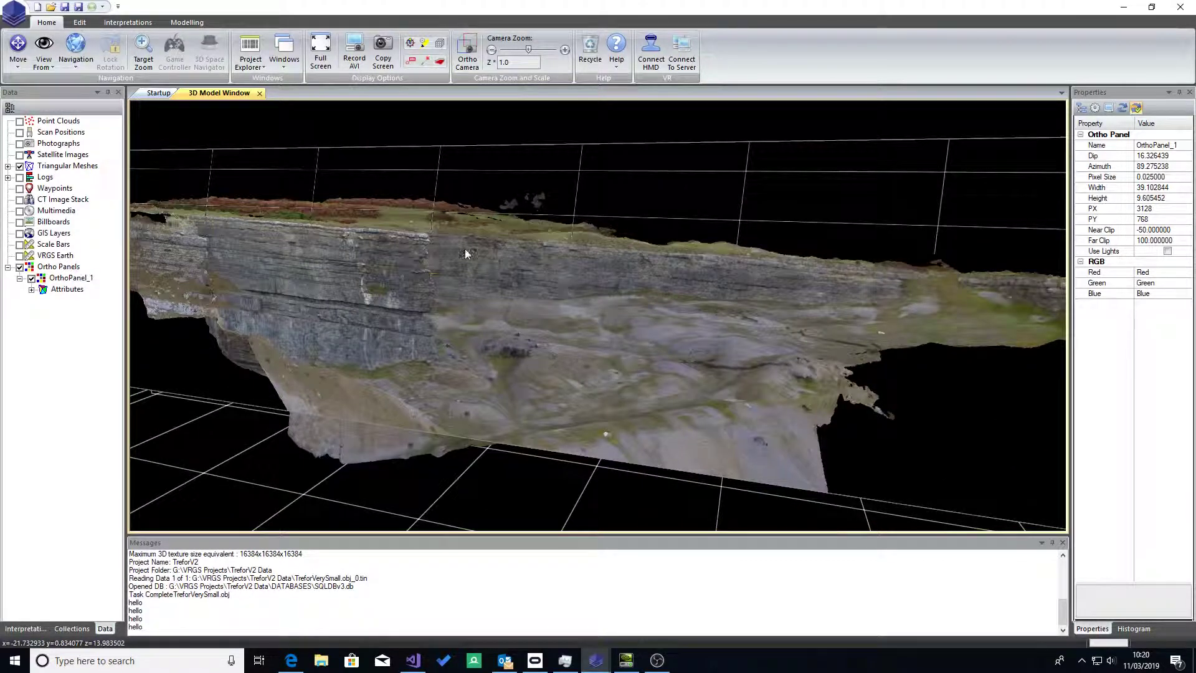
{"action": "double_click", "coordinate": [70, 278]}
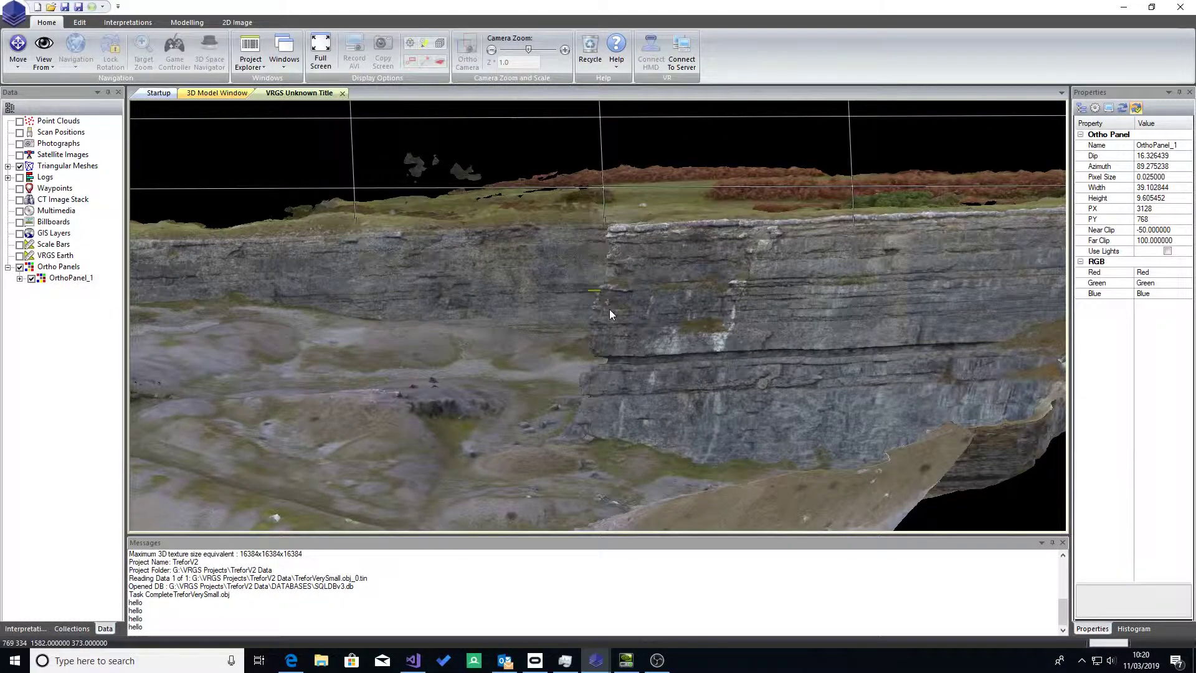
{"action": "scroll", "coordinate": [609, 309], "scroll_direction": "down", "scroll_amount": 5}
{"action": "scroll", "coordinate": [615, 314], "scroll_direction": "down", "scroll_amount": 3}
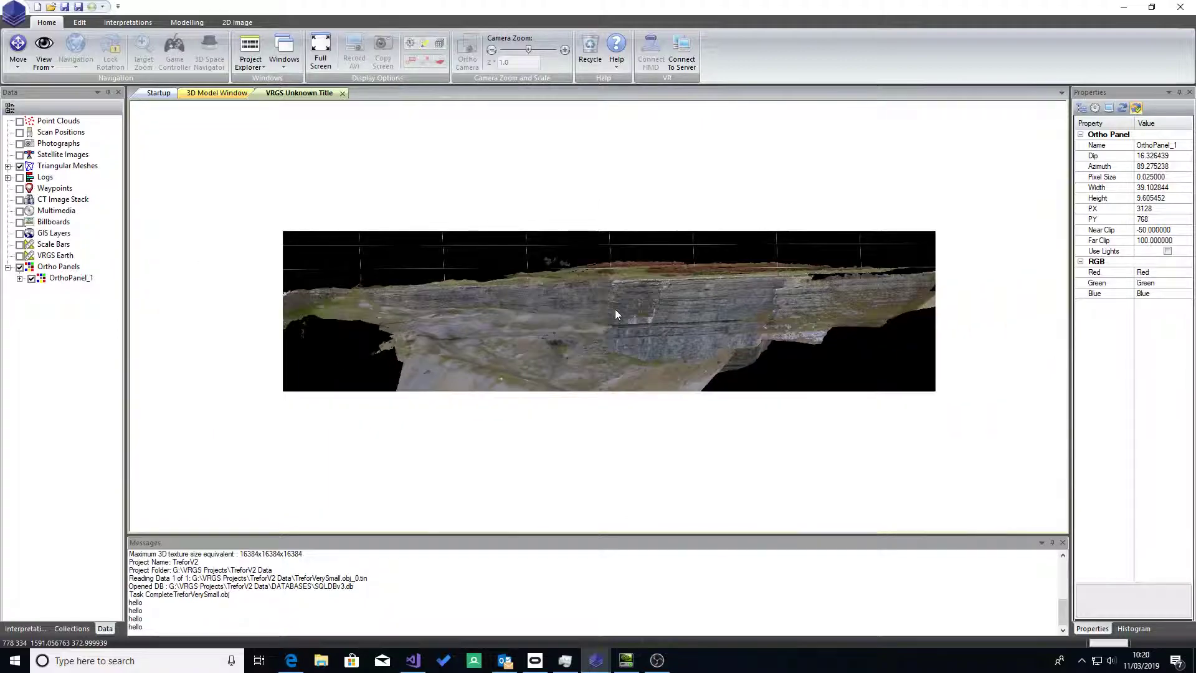
{"action": "left_click_drag", "start_coordinate": [327, 95], "coordinate": [636, 169]}
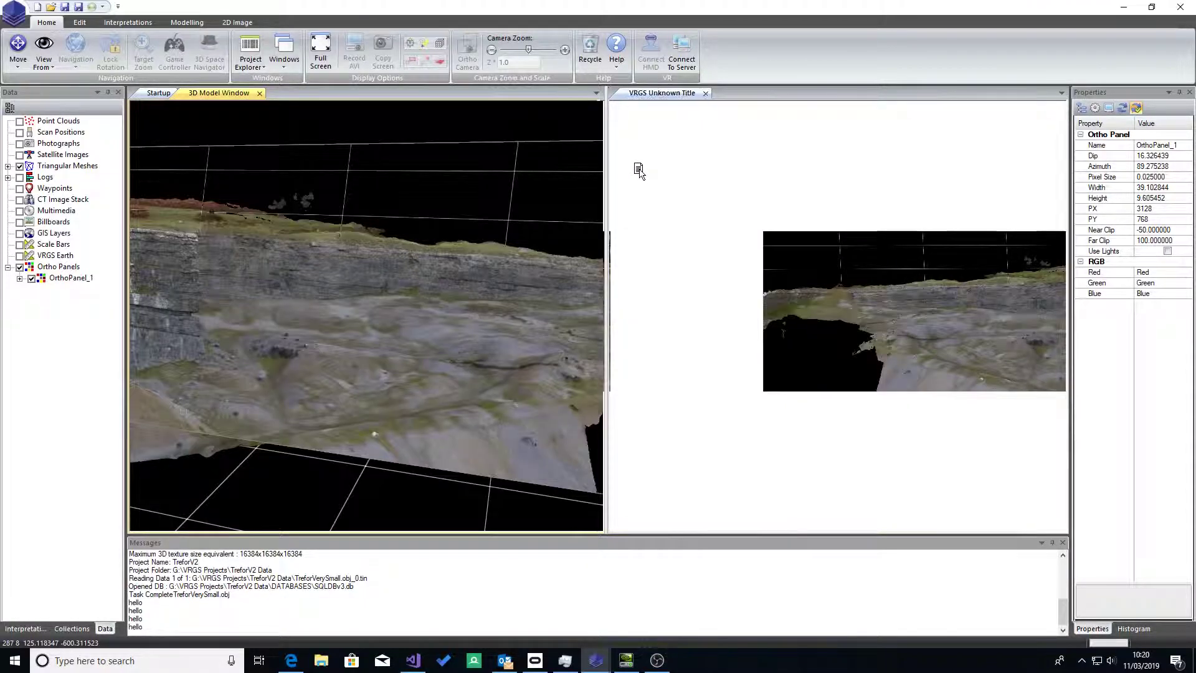
{"action": "scroll", "coordinate": [840, 252], "scroll_direction": "up", "scroll_amount": 5}
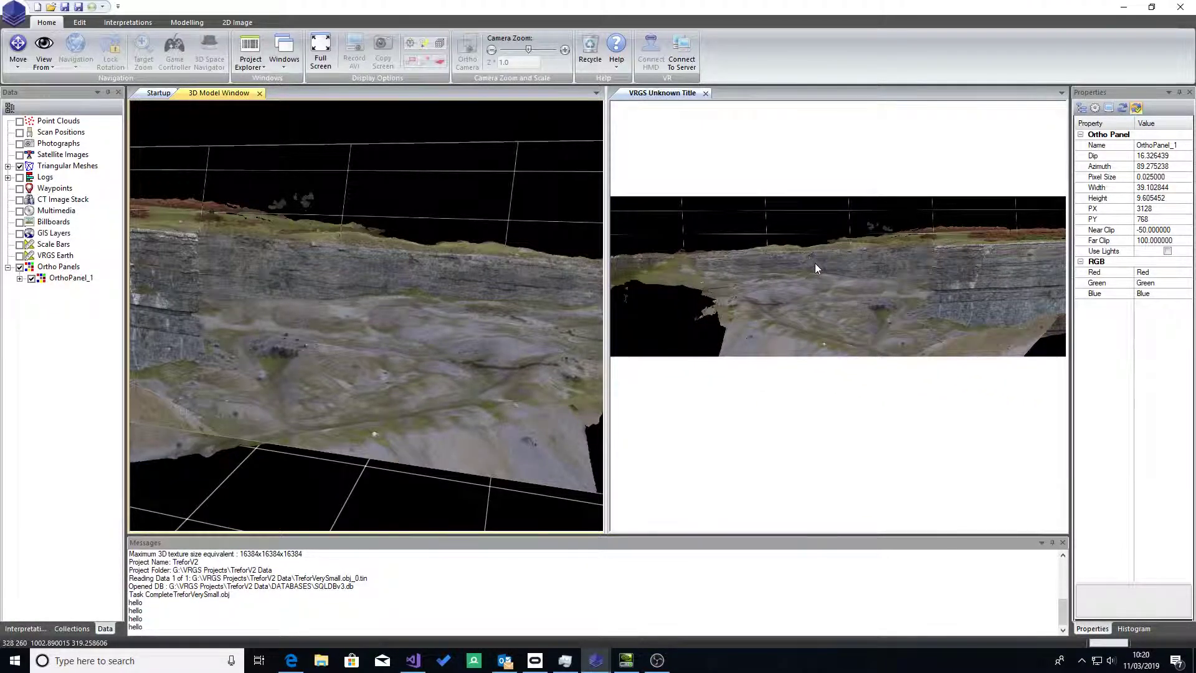
{"action": "scroll", "coordinate": [832, 263], "scroll_direction": "down", "scroll_amount": 3}
{"action": "scroll", "coordinate": [874, 269], "scroll_direction": "up", "scroll_amount": 2}
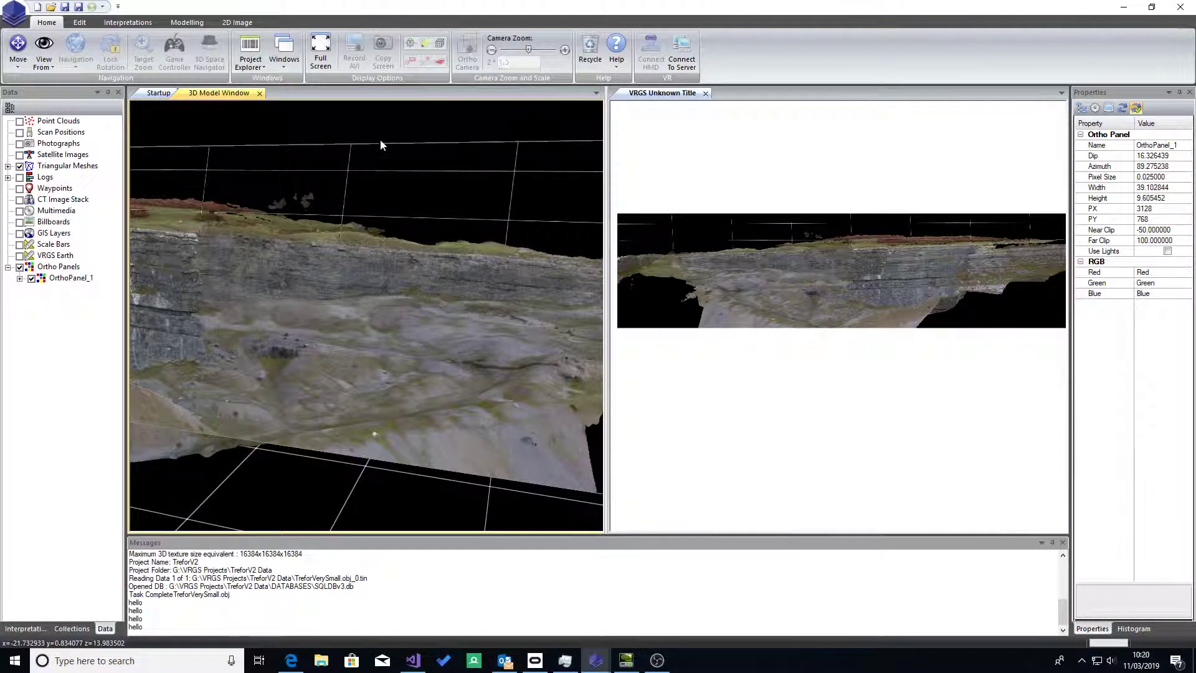
Step: Flip the ortho image along X and match the 3D view to the same part of the cliff
{"action": "left_click", "coordinate": [238, 22]}
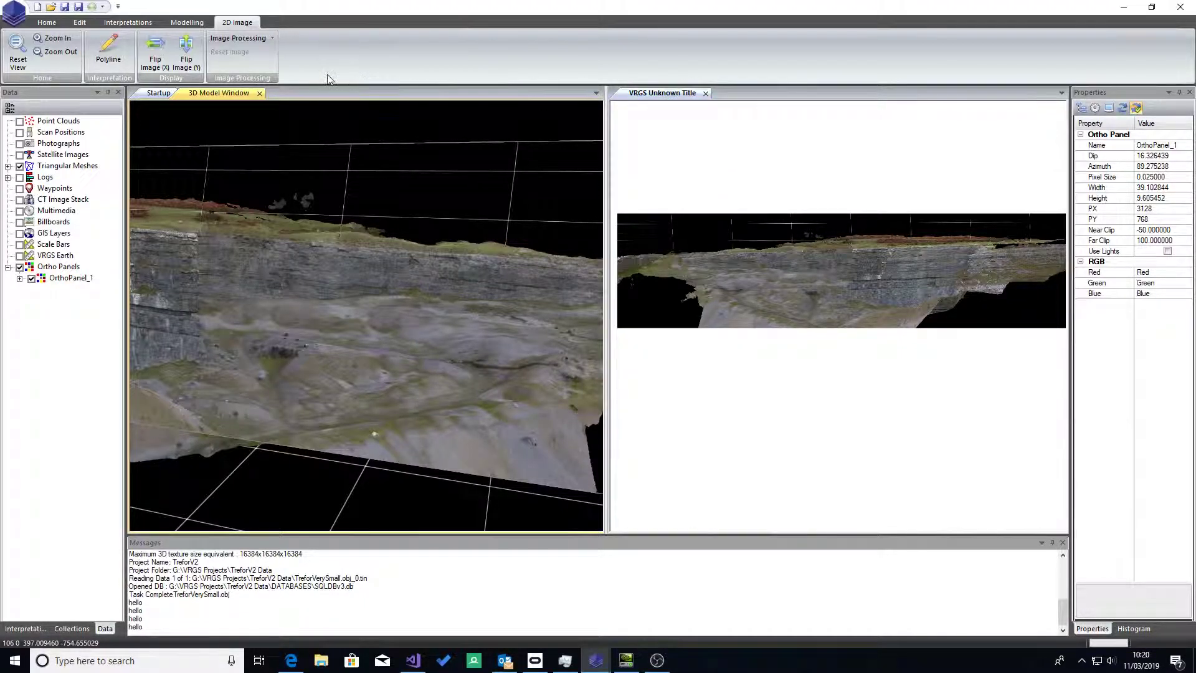
{"action": "left_click", "coordinate": [155, 55]}
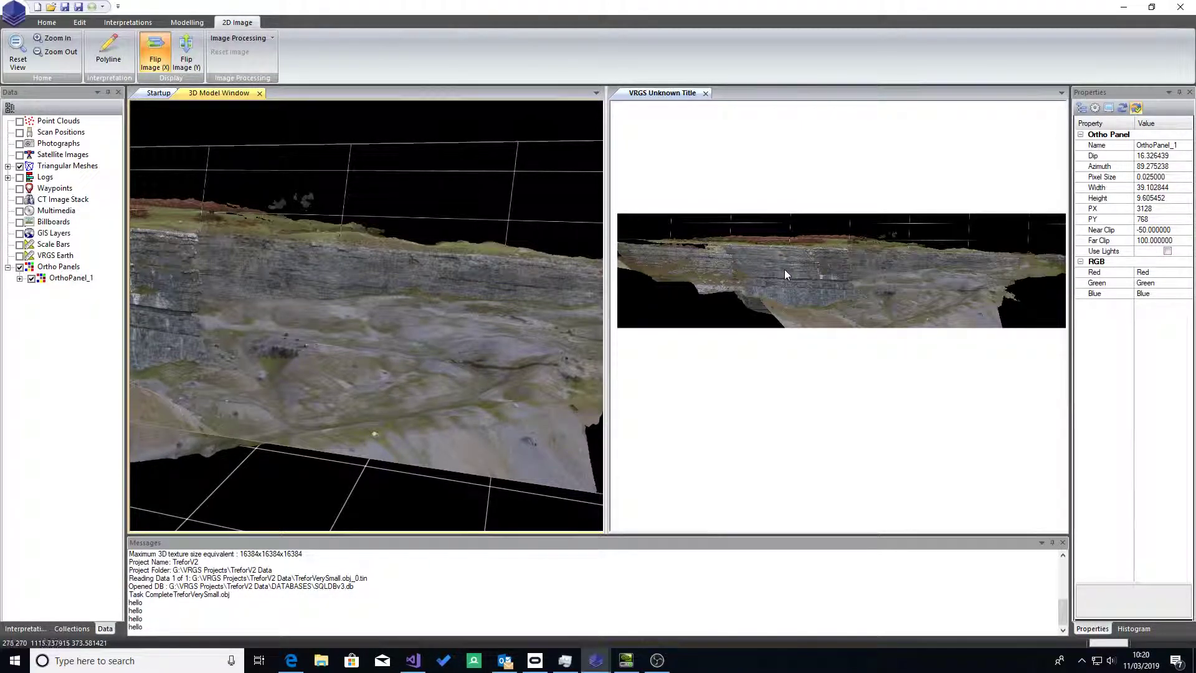
{"action": "left_click_drag", "start_coordinate": [779, 268], "coordinate": [737, 256]}
{"action": "scroll", "coordinate": [740, 256], "scroll_direction": "up", "scroll_amount": 5}
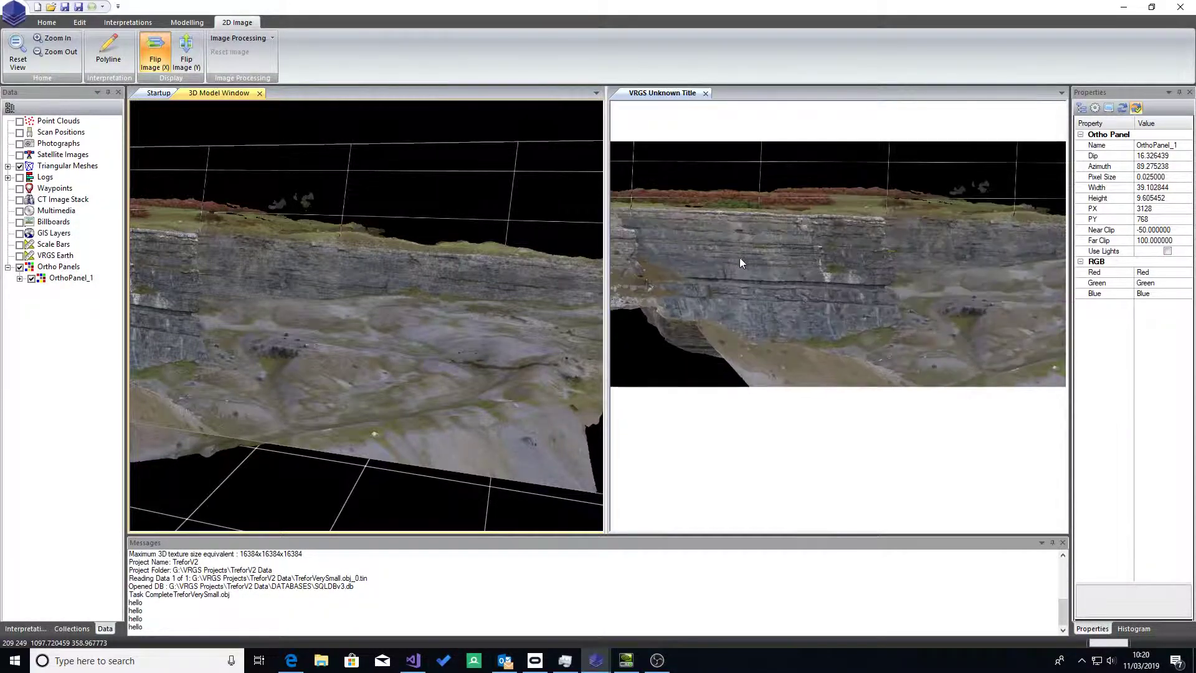
{"action": "left_click_drag", "start_coordinate": [295, 284], "coordinate": [540, 262]}
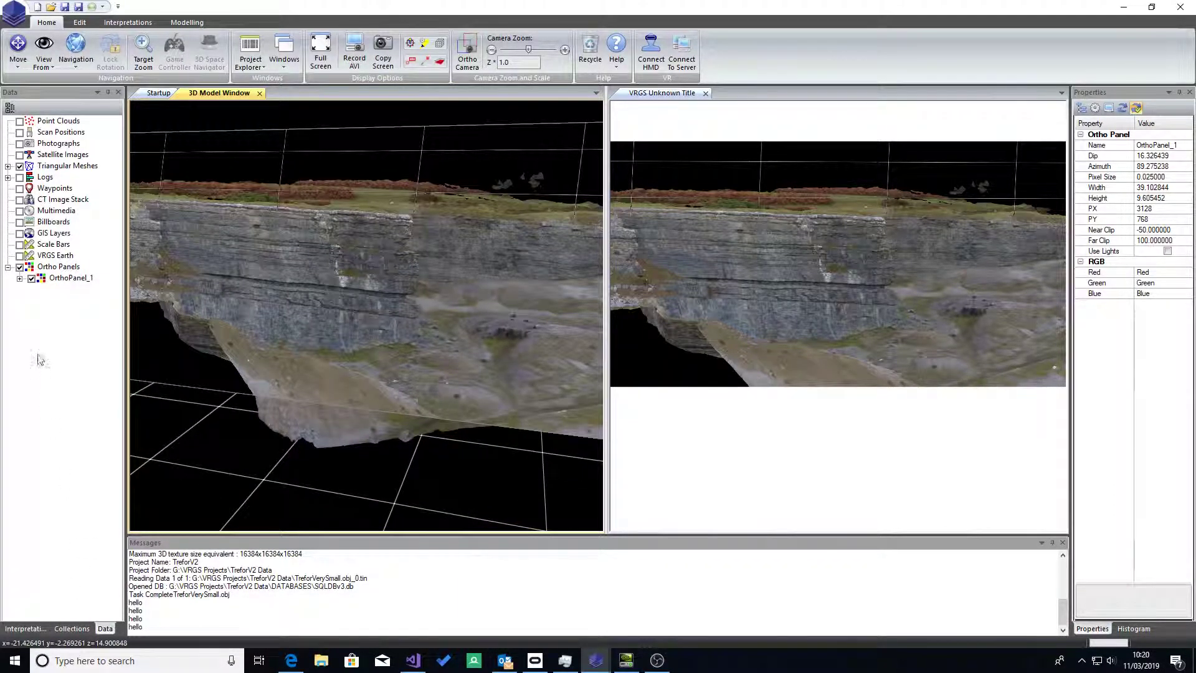
Step: Hide OrthoPanel_1 in the 3D model and draw a polyline along the dark bedding plane on the cliff face
{"action": "left_click", "coordinate": [31, 279]}
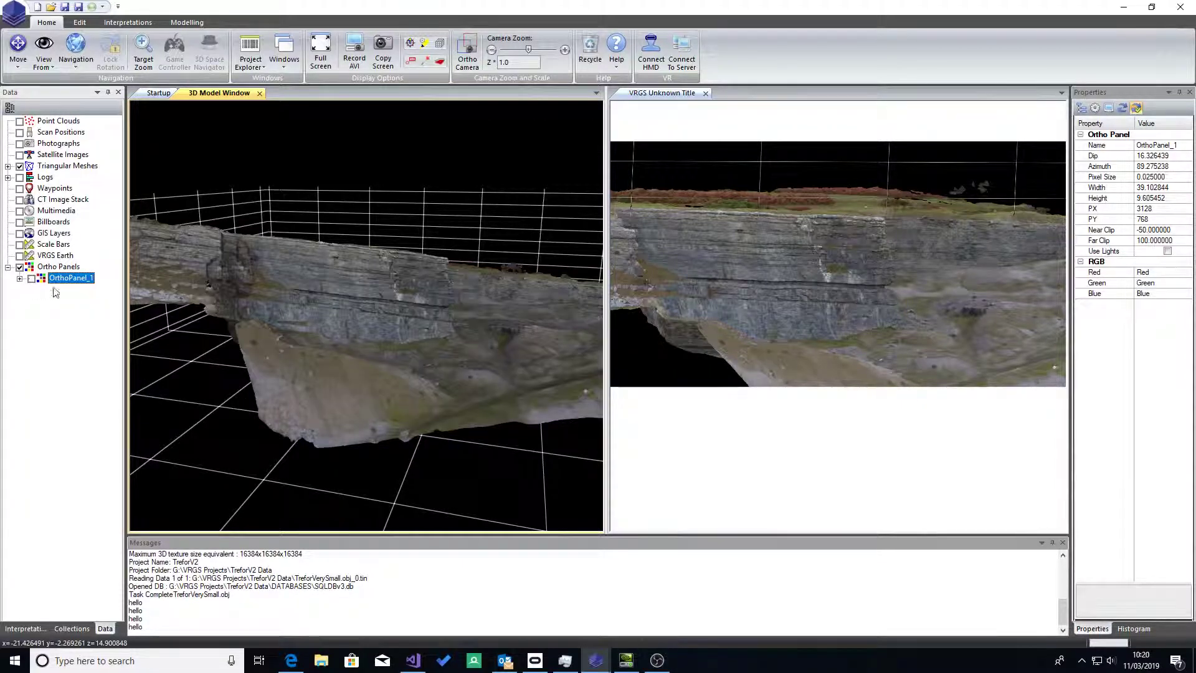
{"action": "scroll", "coordinate": [365, 355], "scroll_direction": "up", "scroll_amount": 5}
{"action": "left_click_drag", "start_coordinate": [365, 355], "coordinate": [401, 252]}
{"action": "scroll", "coordinate": [400, 272], "scroll_direction": "up", "scroll_amount": 5}
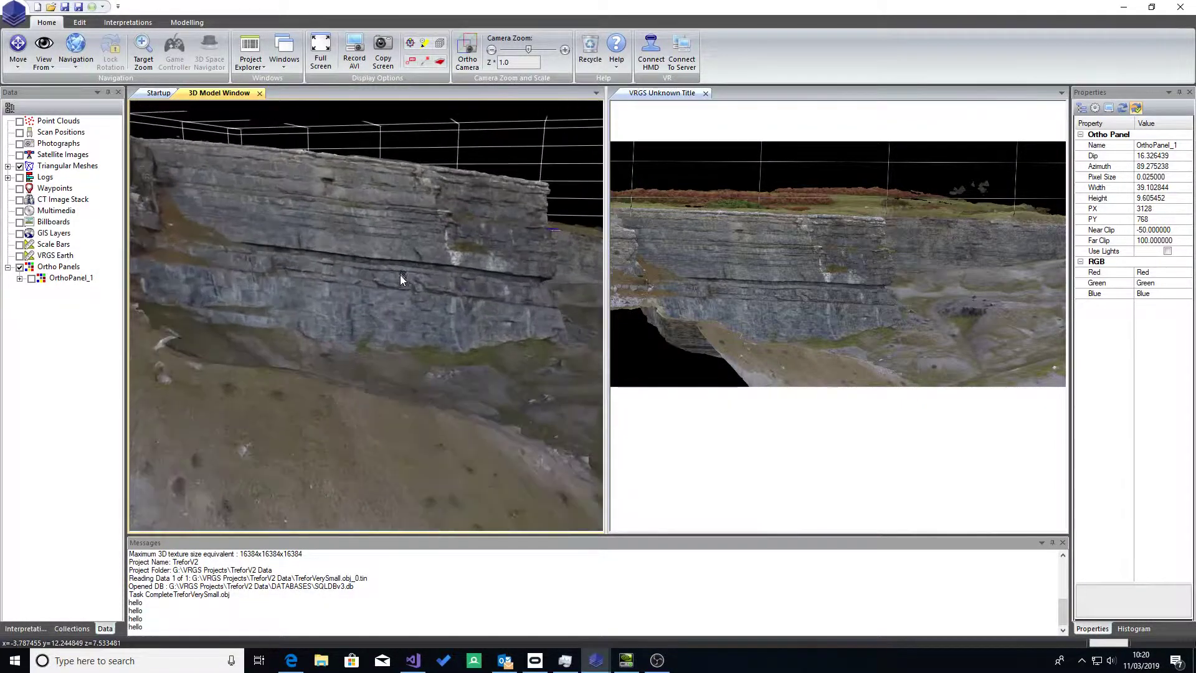
{"action": "left_click_drag", "start_coordinate": [334, 324], "coordinate": [307, 188]}
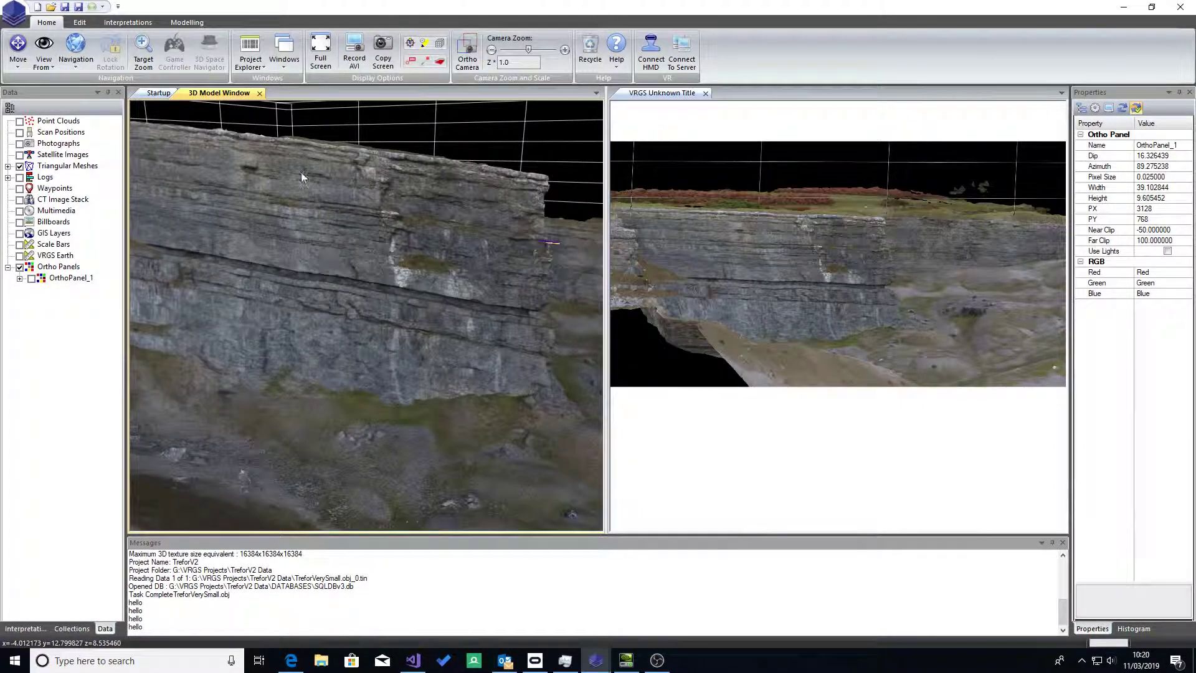
{"action": "left_click", "coordinate": [127, 22]}
{"action": "left_click", "coordinate": [311, 53]}
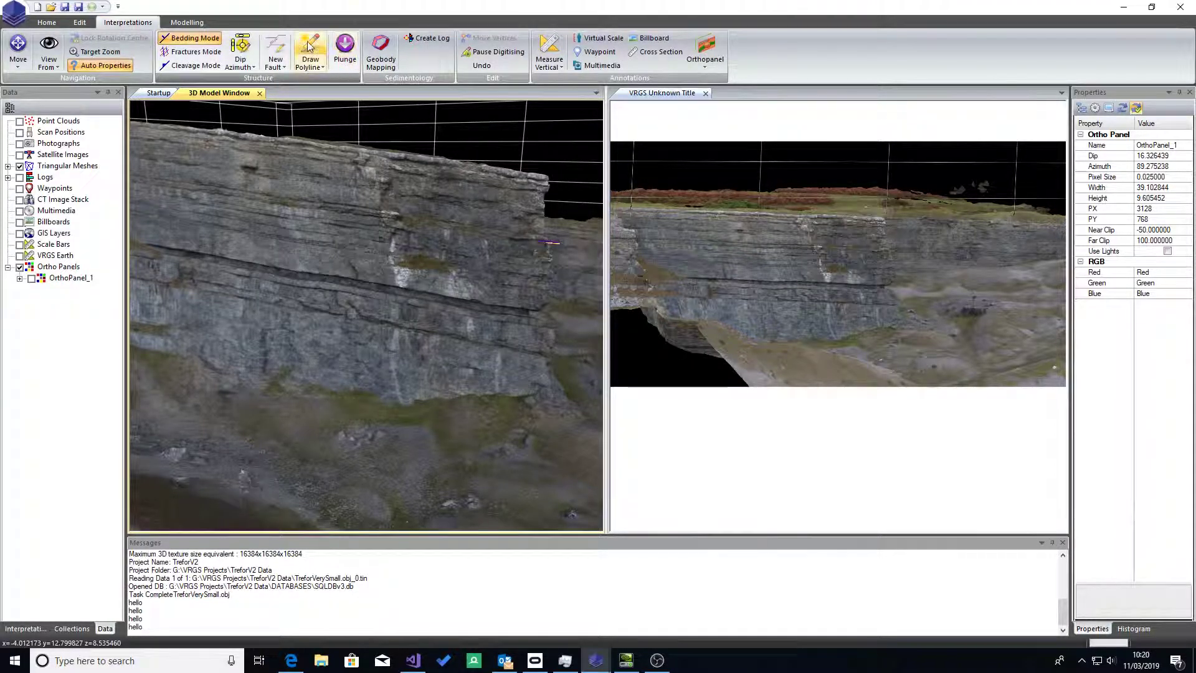
{"action": "mouse_move", "coordinate": [294, 269]}
{"action": "left_mouse_down"}
{"action": "mouse_move", "coordinate": [517, 310]}
{"action": "mouse_move", "coordinate": [525, 319]}
{"action": "mouse_move", "coordinate": [493, 343]}
{"action": "mouse_move", "coordinate": [540, 350]}
{"action": "left_mouse_up"}
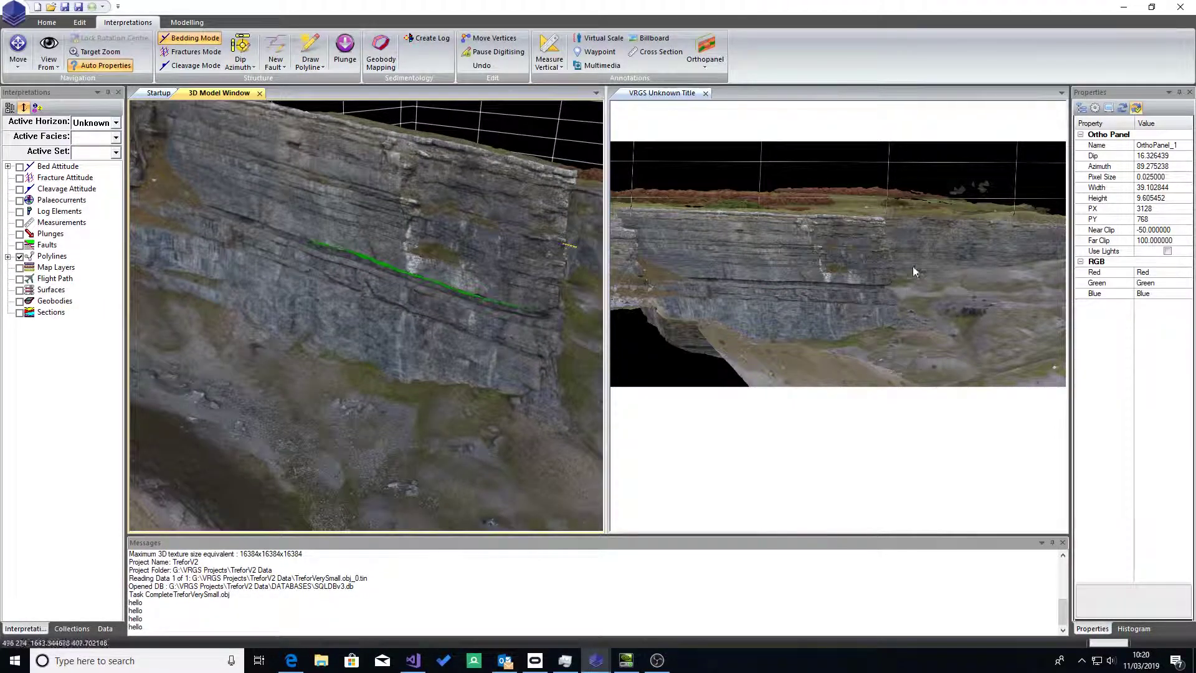
Step: Draw a polyline in the 2D ortho image along a bedding line in the upper part of the cliff face
{"action": "left_click_drag", "start_coordinate": [559, 271], "coordinate": [765, 256]}
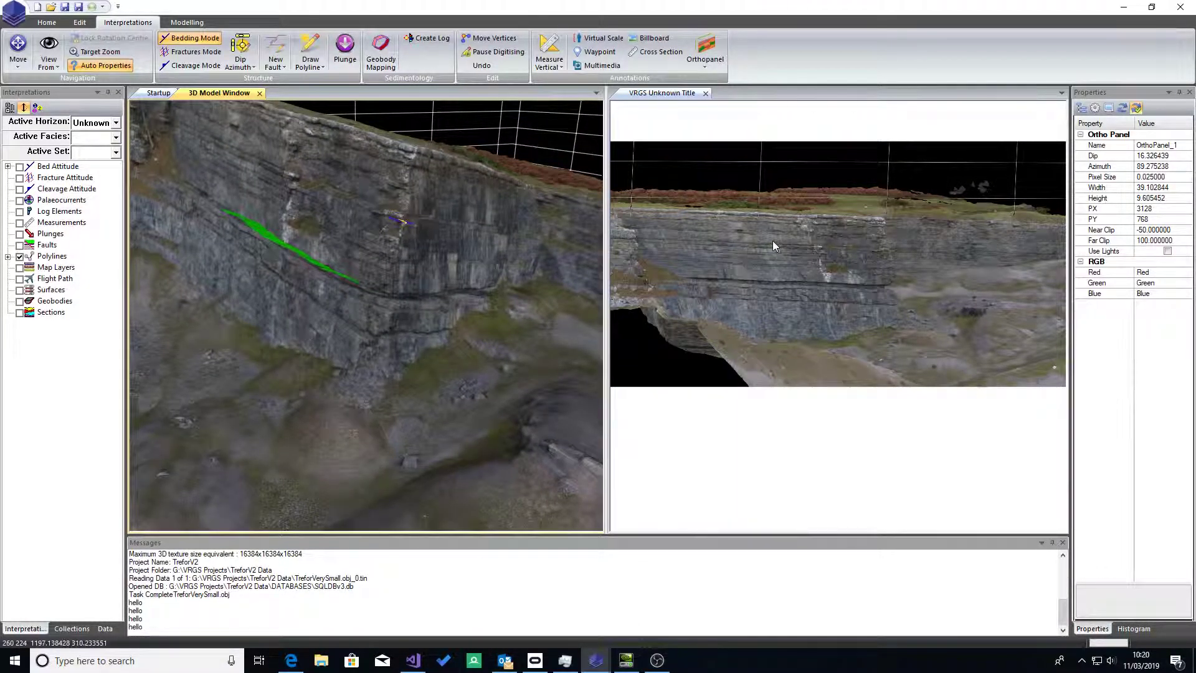
{"action": "left_click", "coordinate": [856, 267]}
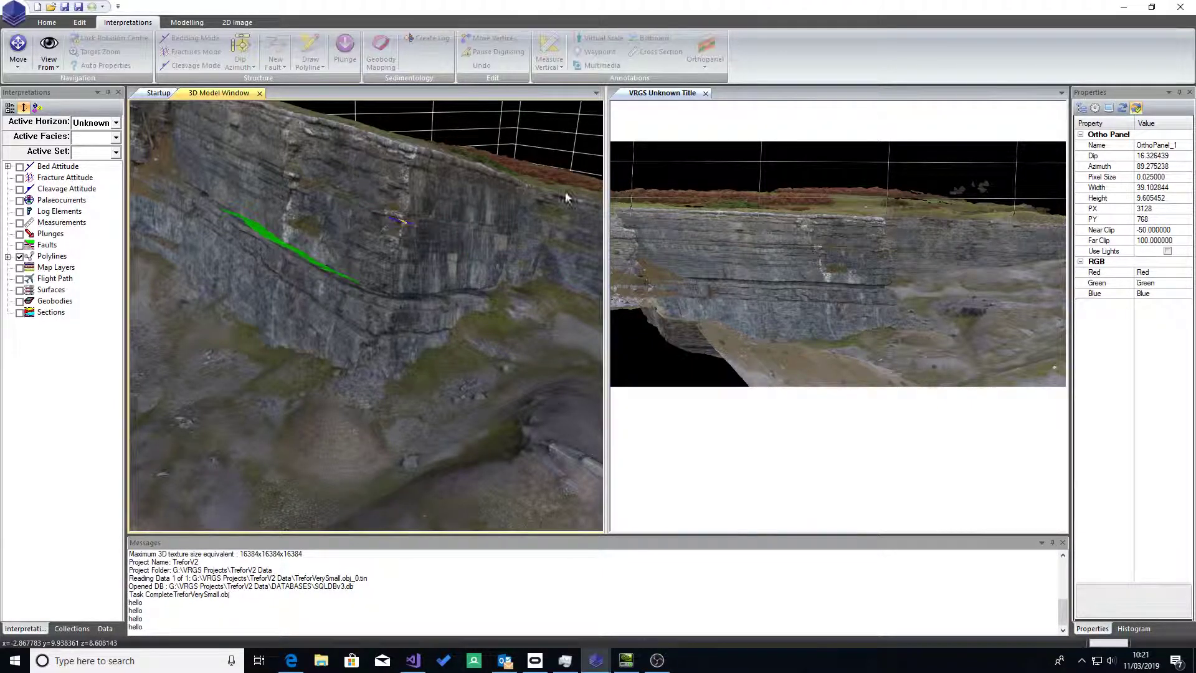
{"action": "left_click", "coordinate": [232, 25]}
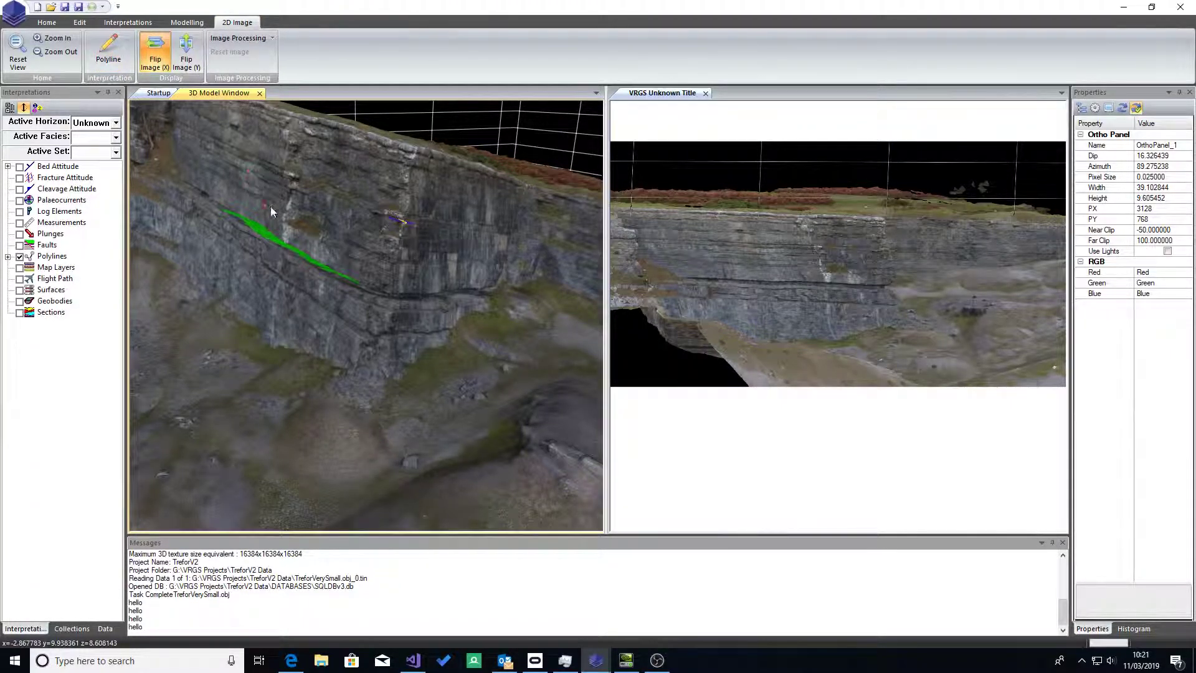
{"action": "left_click_drag", "start_coordinate": [753, 245], "coordinate": [813, 250]}
{"action": "double_click", "coordinate": [862, 246]}
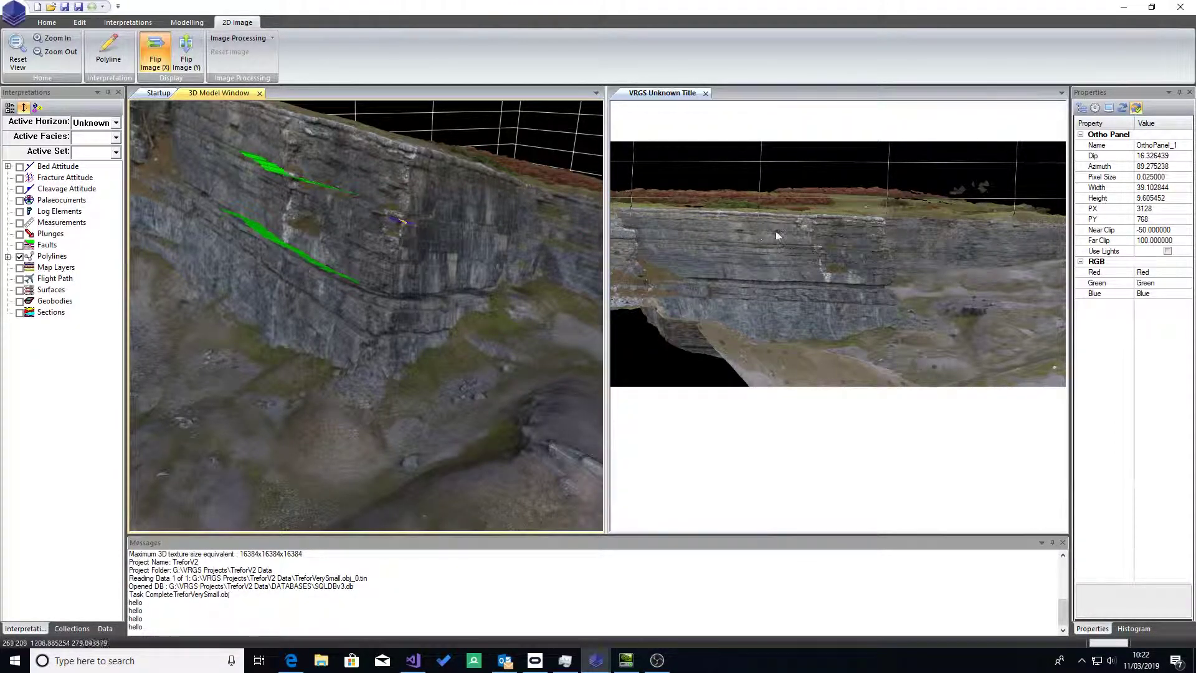
Step: Draw a short polyline in the ortho image along the thin dark bedding line between the two existing polylines
{"action": "scroll", "coordinate": [774, 255], "scroll_direction": "up", "scroll_amount": 3}
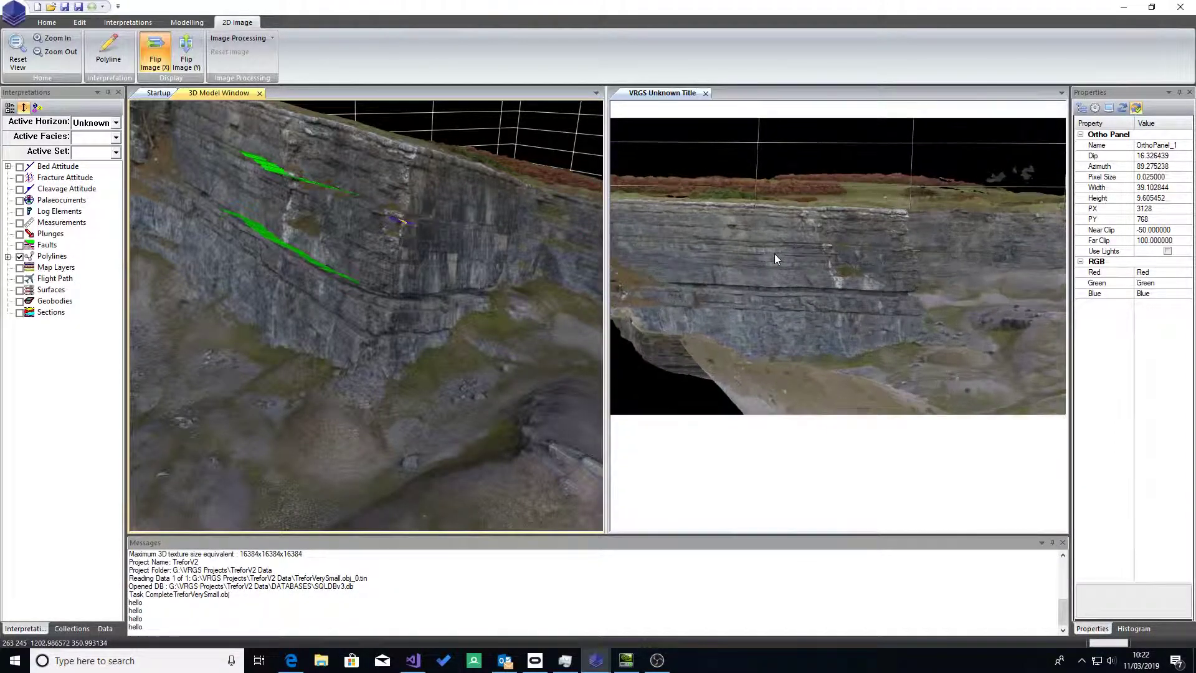
{"action": "scroll", "coordinate": [774, 261], "scroll_direction": "up", "scroll_amount": 5}
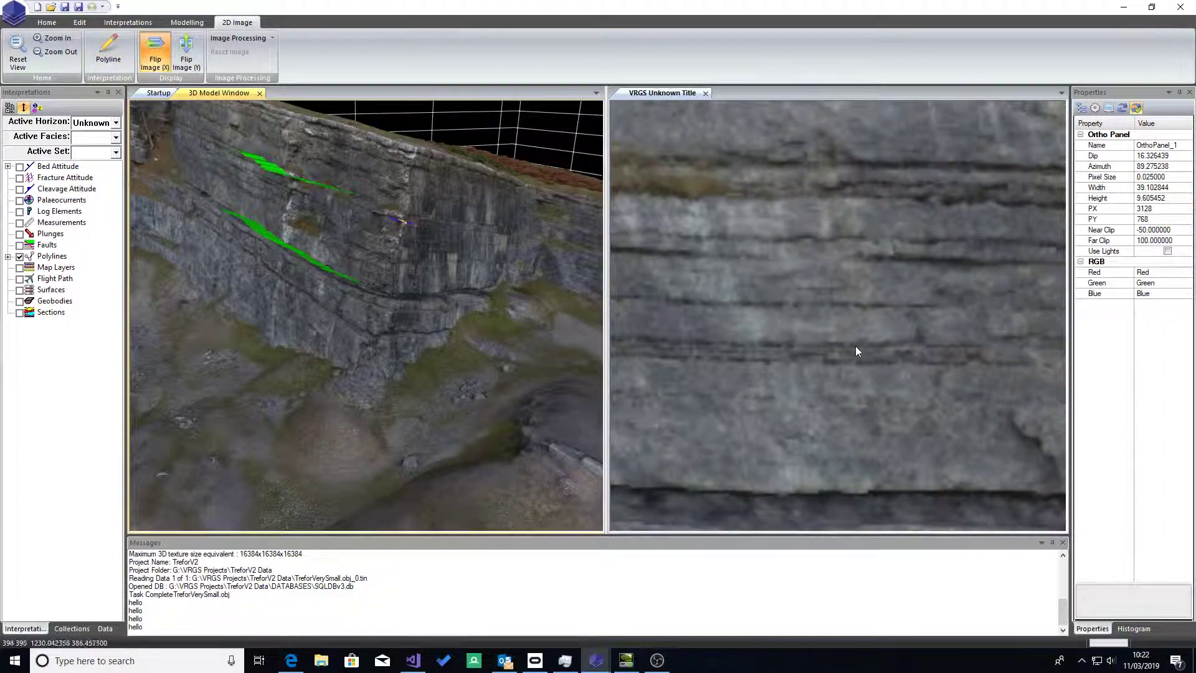
{"action": "left_click_drag", "start_coordinate": [788, 304], "coordinate": [832, 304]}
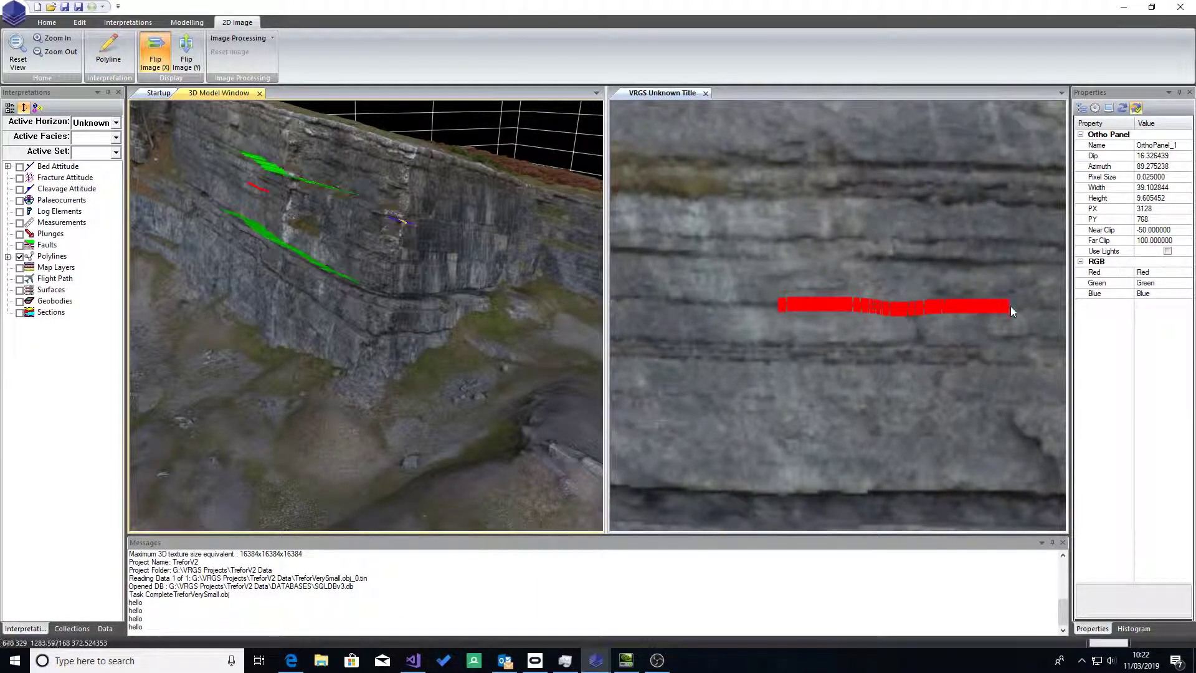
{"action": "left_click_drag", "start_coordinate": [1038, 305], "coordinate": [1053, 305]}
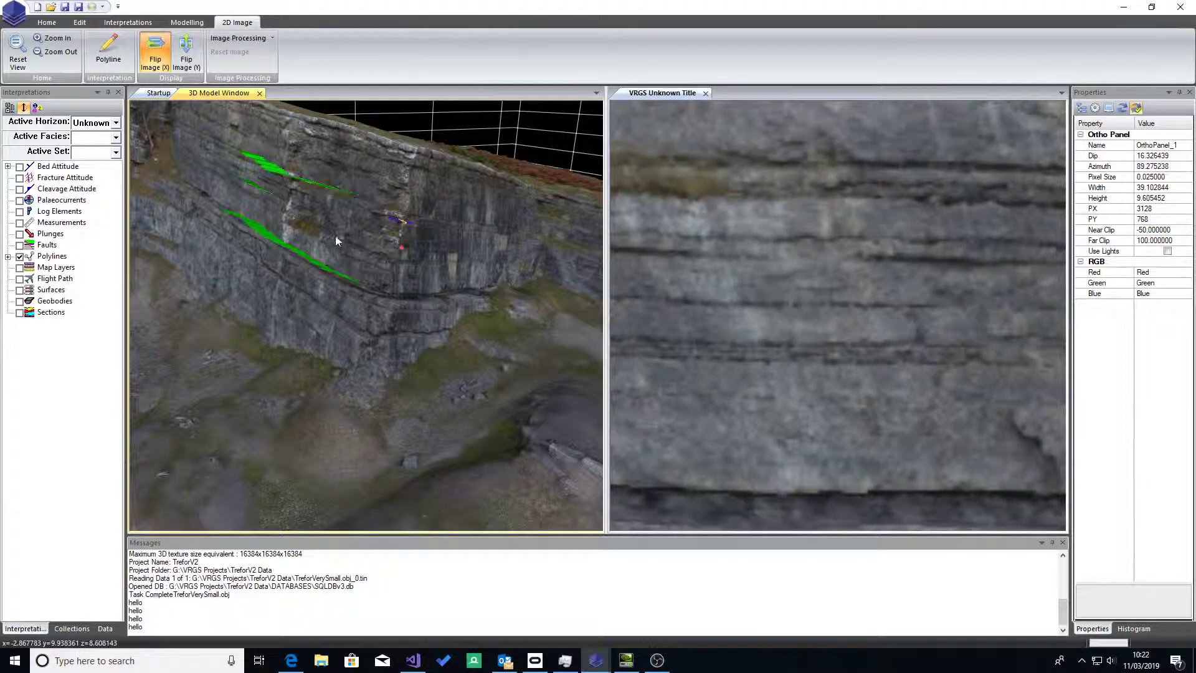
Step: Examine the cliff face in the 2D ortho image at several magnifications beside the digitised polylines in the 3D model
{"action": "scroll", "coordinate": [765, 331], "scroll_direction": "down", "scroll_amount": 4}
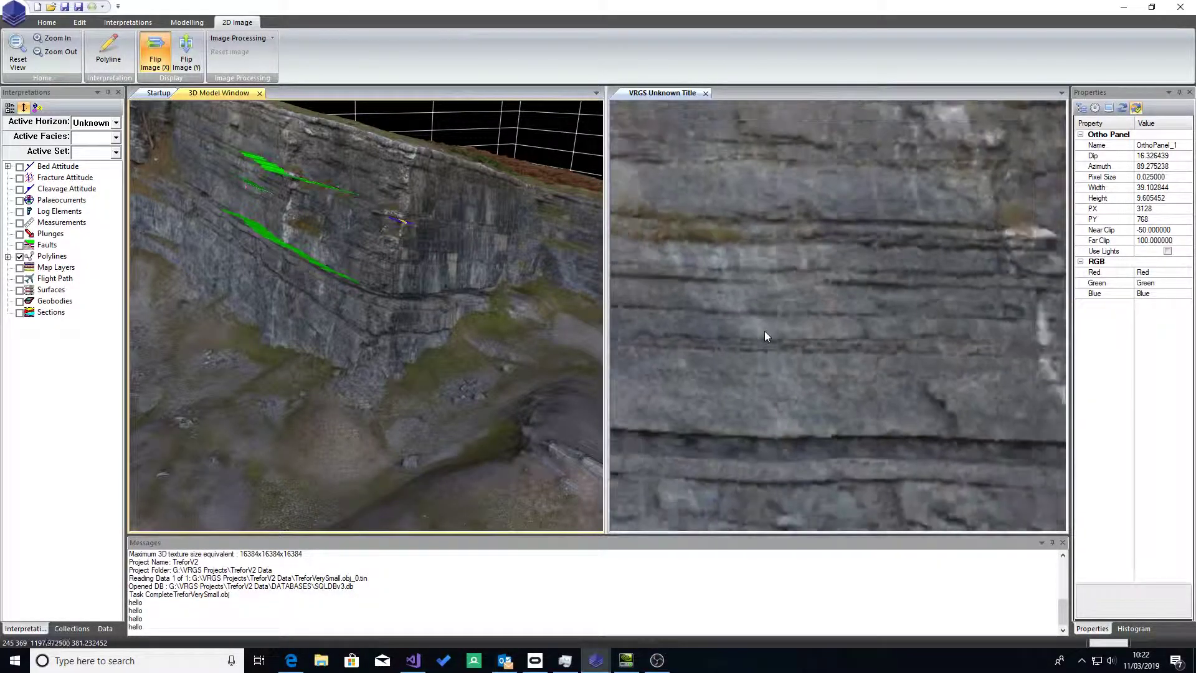
{"action": "scroll", "coordinate": [766, 336], "scroll_direction": "down", "scroll_amount": 4}
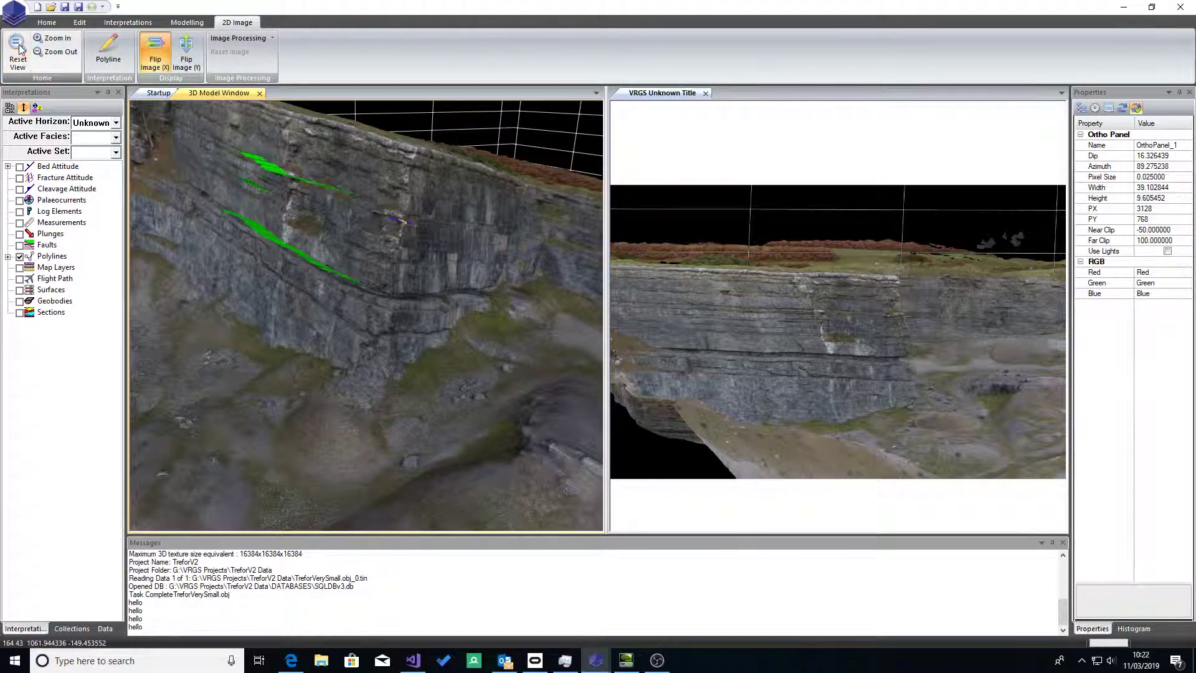
{"action": "left_click", "coordinate": [36, 38]}
{"action": "left_click", "coordinate": [61, 54]}
{"action": "left_click", "coordinate": [59, 53]}
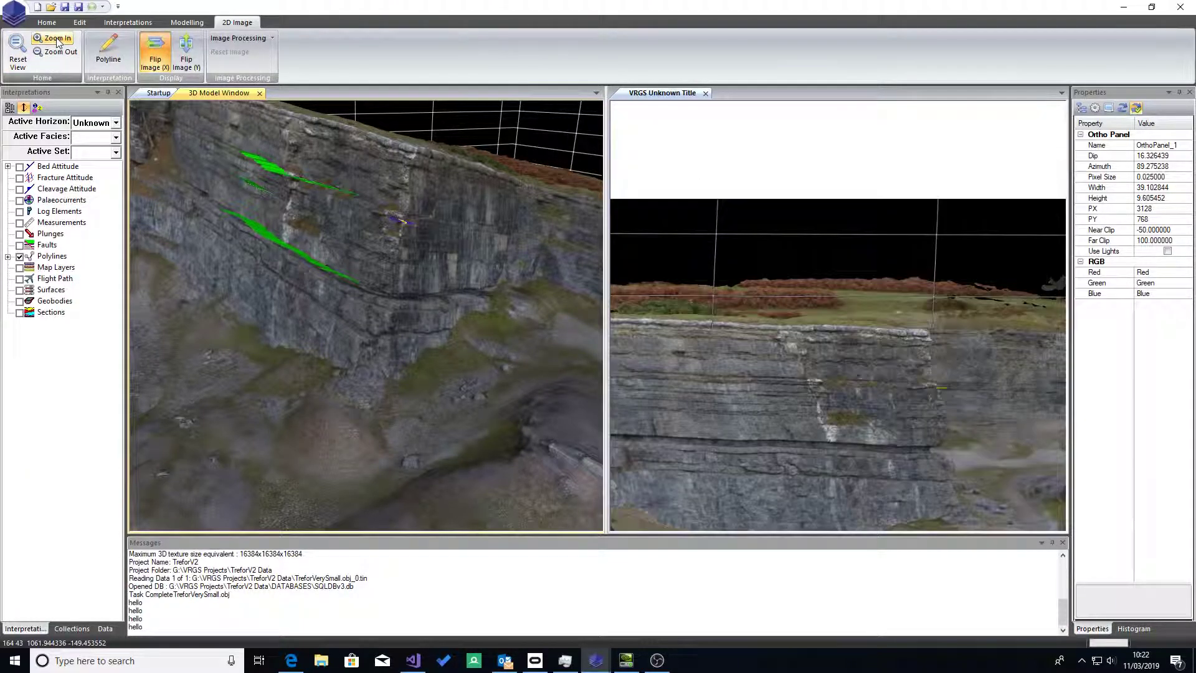
{"action": "left_click", "coordinate": [58, 53]}
{"action": "left_click", "coordinate": [58, 54]}
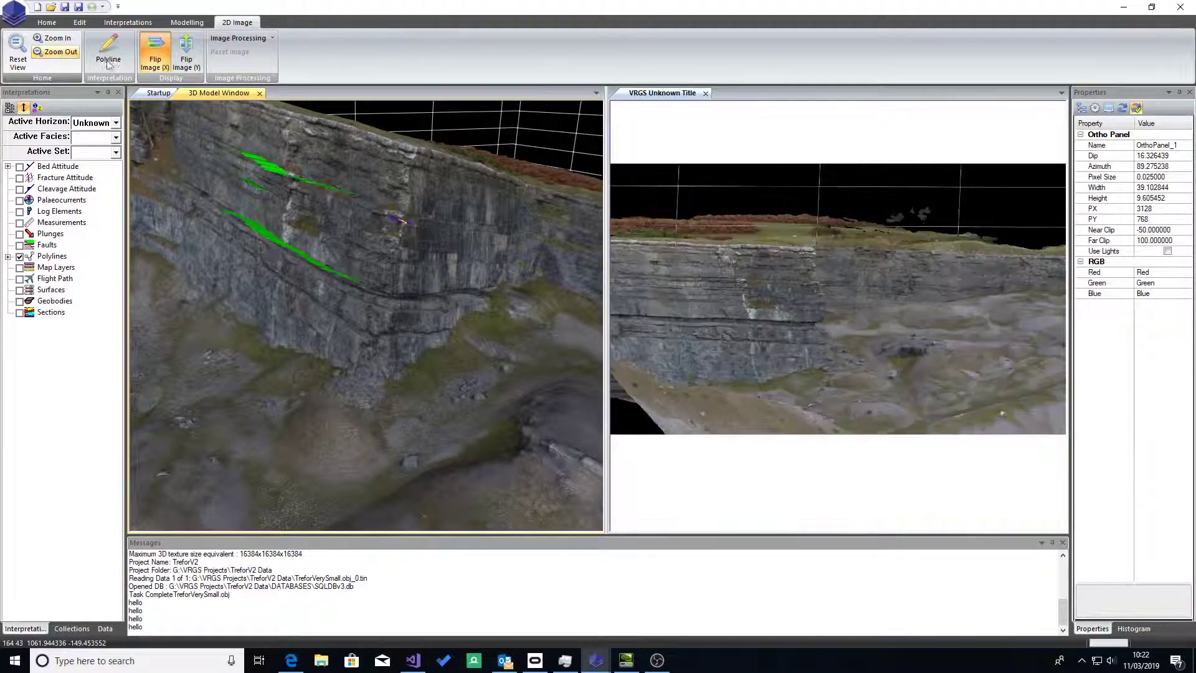
{"action": "scroll", "coordinate": [929, 328], "scroll_direction": "up", "scroll_amount": 7}
{"action": "scroll", "coordinate": [909, 323], "scroll_direction": "down", "scroll_amount": 4}
{"action": "scroll", "coordinate": [643, 199], "scroll_direction": "up", "scroll_amount": 4}
{"action": "scroll", "coordinate": [643, 200], "scroll_direction": "down", "scroll_amount": 2}
{"action": "scroll", "coordinate": [1022, 301], "scroll_direction": "up", "scroll_amount": 2}
{"action": "scroll", "coordinate": [1022, 301], "scroll_direction": "down", "scroll_amount": 2}
{"action": "scroll", "coordinate": [1022, 301], "scroll_direction": "down", "scroll_amount": 2}
{"action": "scroll", "coordinate": [794, 399], "scroll_direction": "up", "scroll_amount": 5}
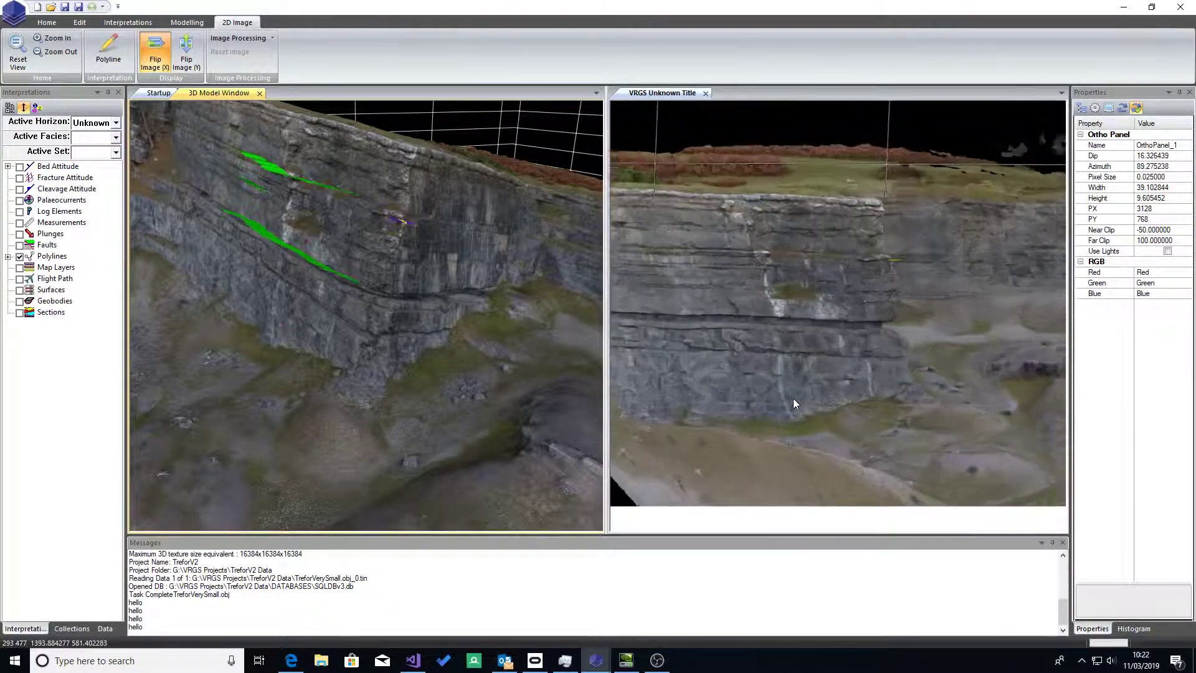
Step: Display OrthoPanel_1's Depth Map attribute in the 2D ortho image
{"action": "scroll", "coordinate": [794, 399], "scroll_direction": "down", "scroll_amount": 5}
{"action": "left_click_drag", "start_coordinate": [876, 313], "coordinate": [816, 300]}
{"action": "scroll", "coordinate": [817, 301], "scroll_direction": "up", "scroll_amount": 3}
{"action": "scroll", "coordinate": [816, 301], "scroll_direction": "down", "scroll_amount": 7}
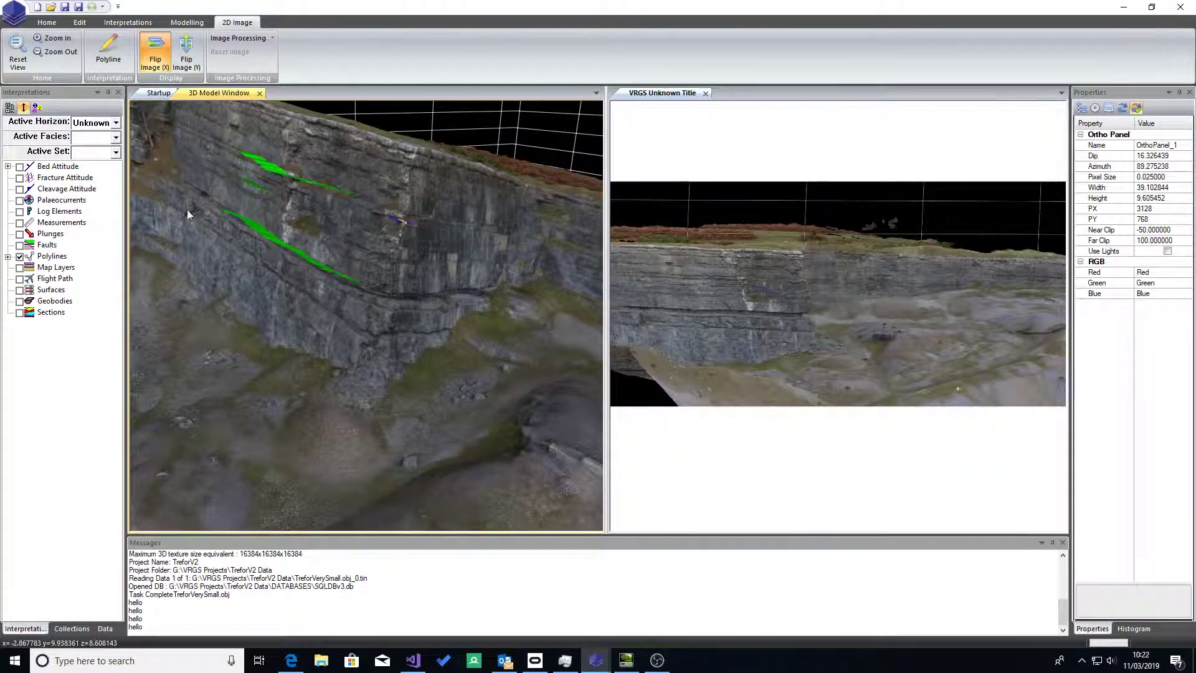
{"action": "left_click", "coordinate": [110, 629]}
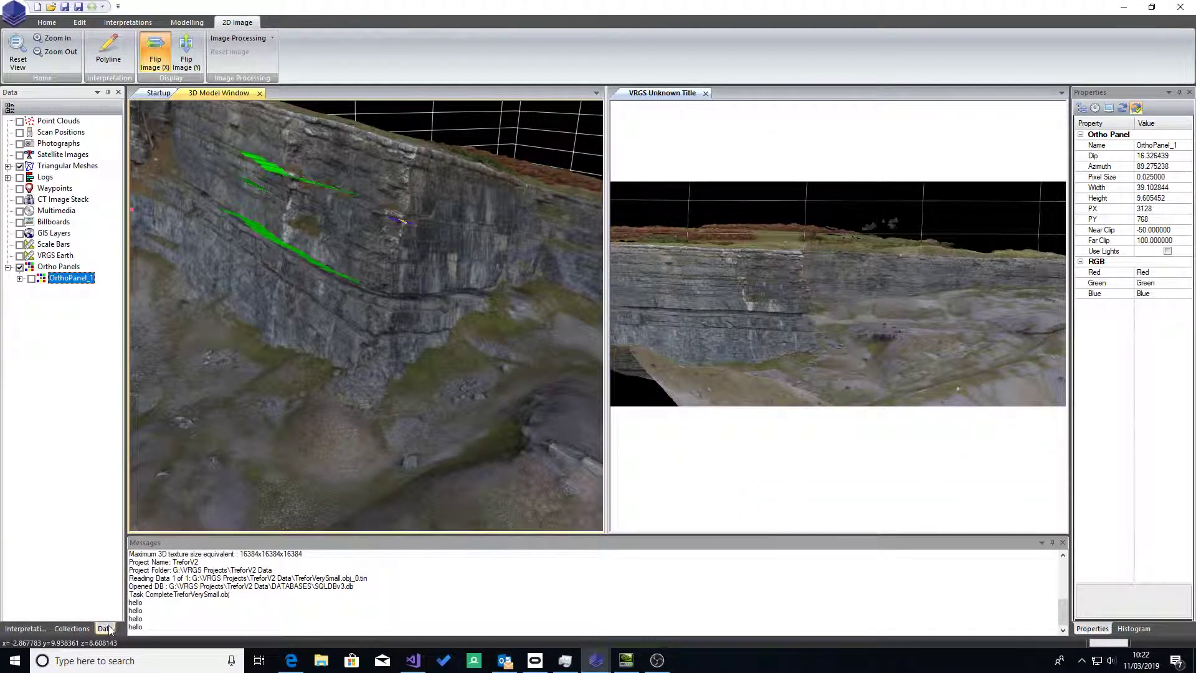
{"action": "left_click", "coordinate": [31, 290]}
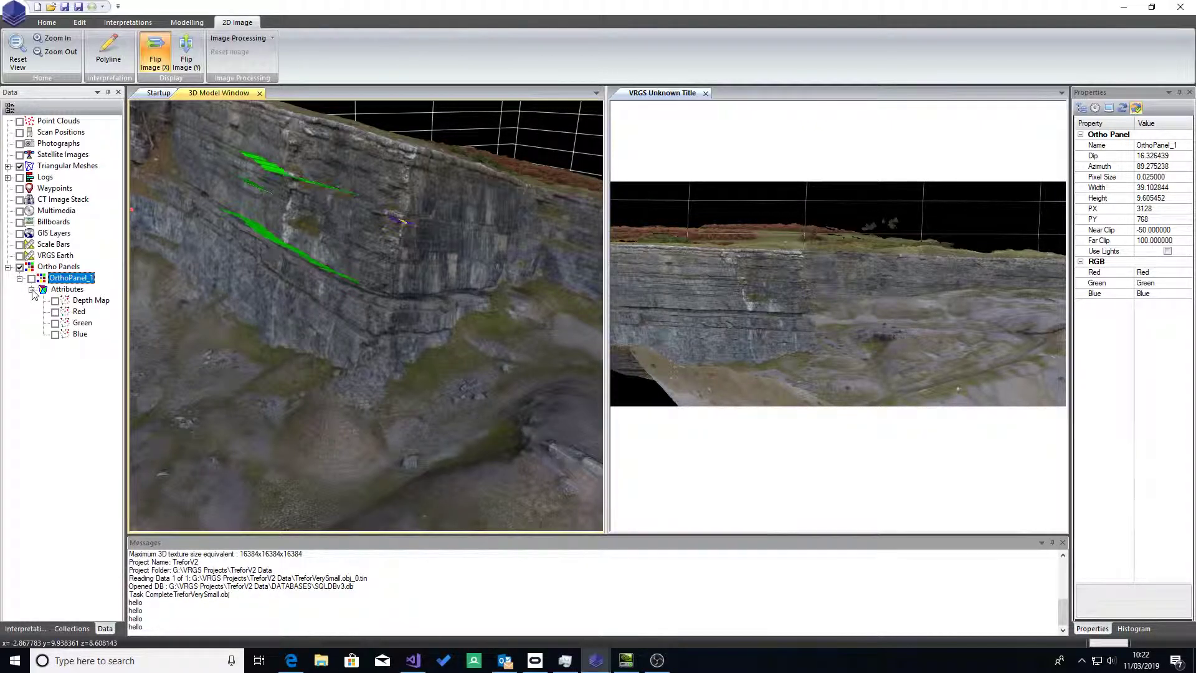
{"action": "left_click", "coordinate": [55, 302]}
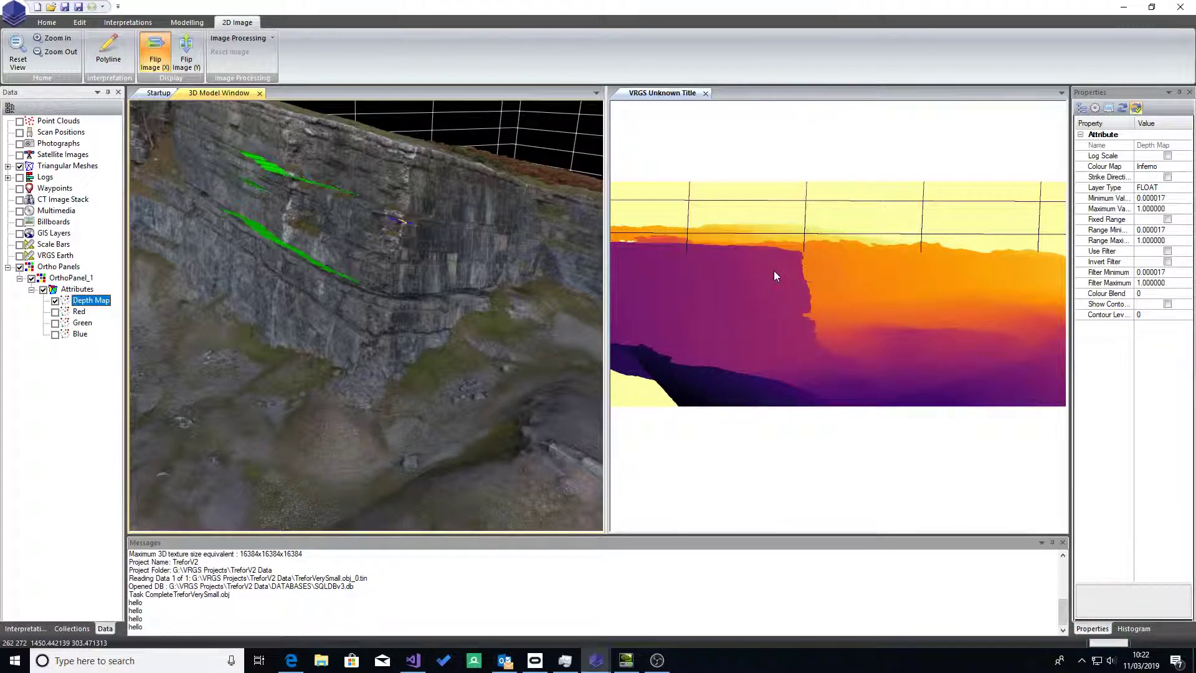
Step: View the Red and Blue attributes of OrthoPanel_1 one after the other, then return to the full-colour image
{"action": "left_click", "coordinate": [54, 301]}
{"action": "left_click", "coordinate": [55, 312]}
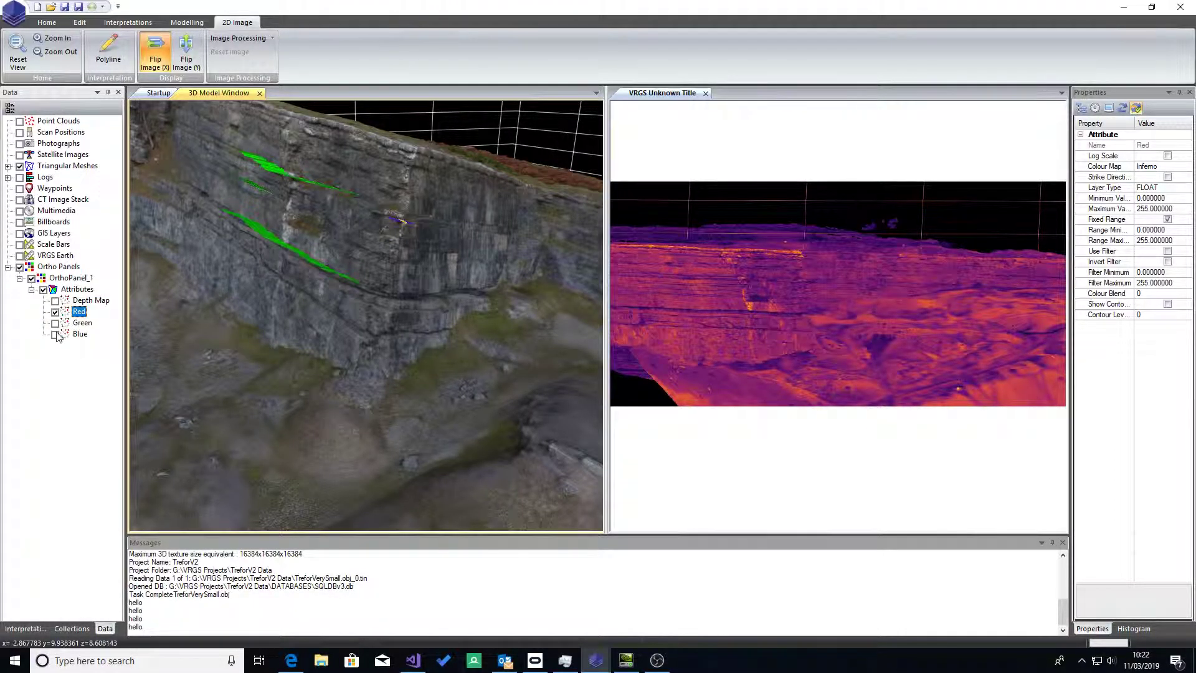
{"action": "left_click", "coordinate": [54, 335]}
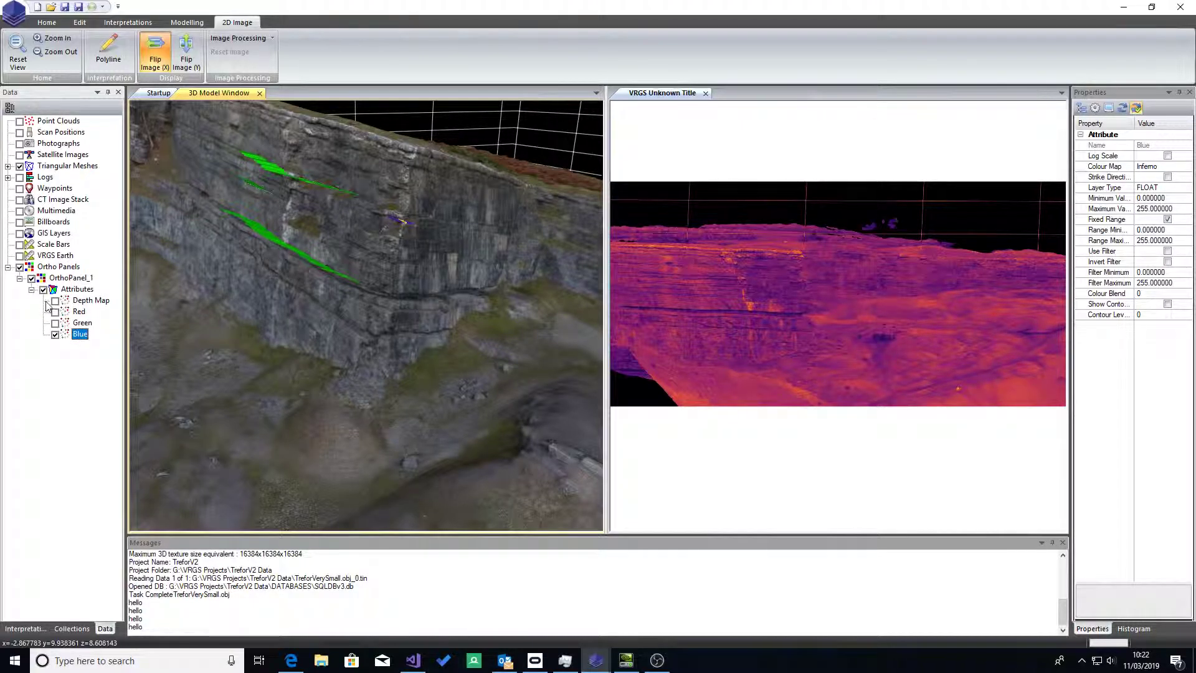
{"action": "left_click", "coordinate": [55, 335]}
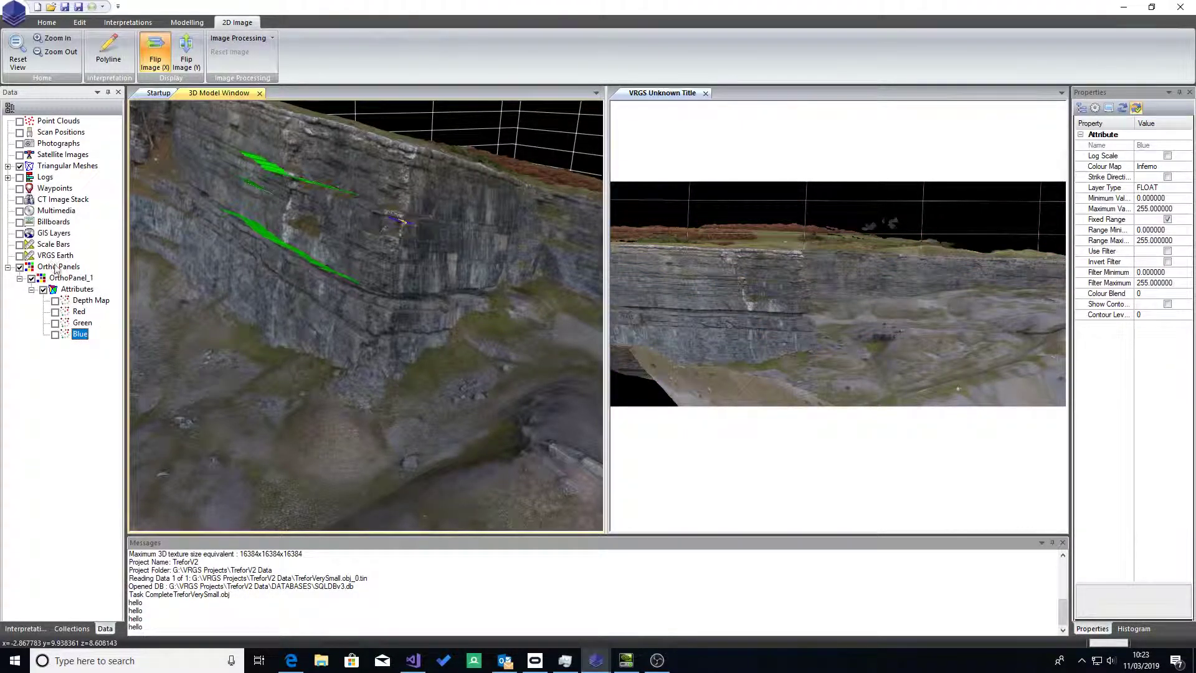
Step: Apply Sobel Edge Detection to the 2D ortho image and inspect the bedding edges on the cliff face
{"action": "left_click", "coordinate": [271, 39]}
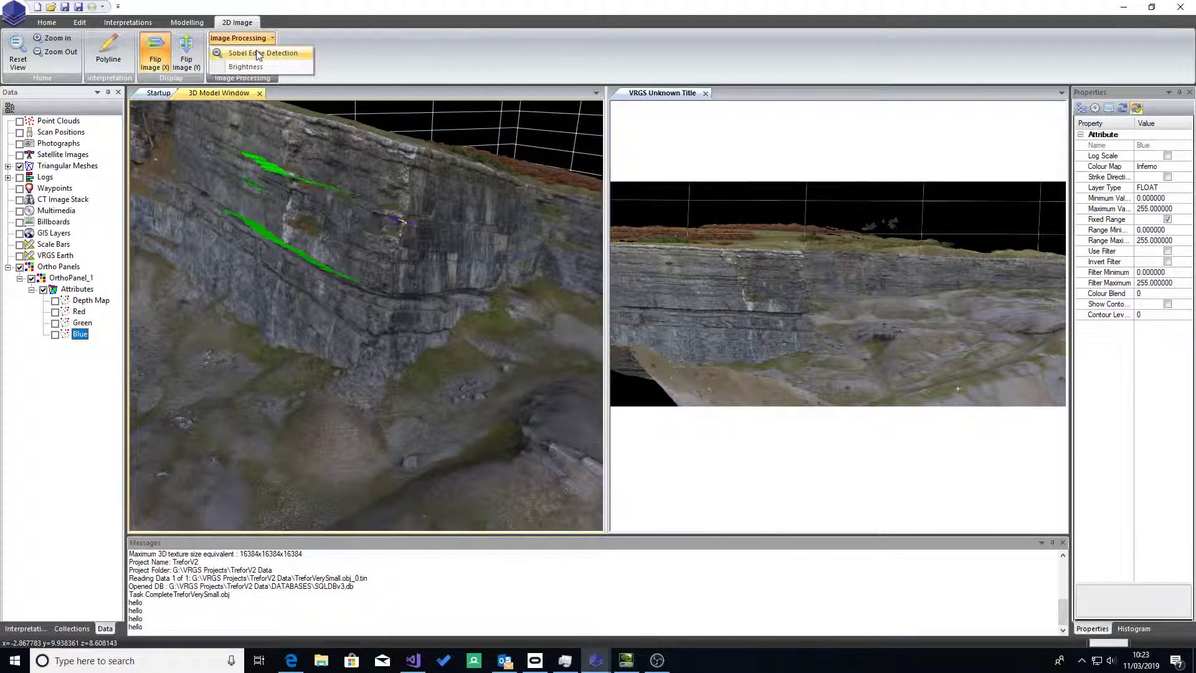
{"action": "left_click", "coordinate": [259, 54]}
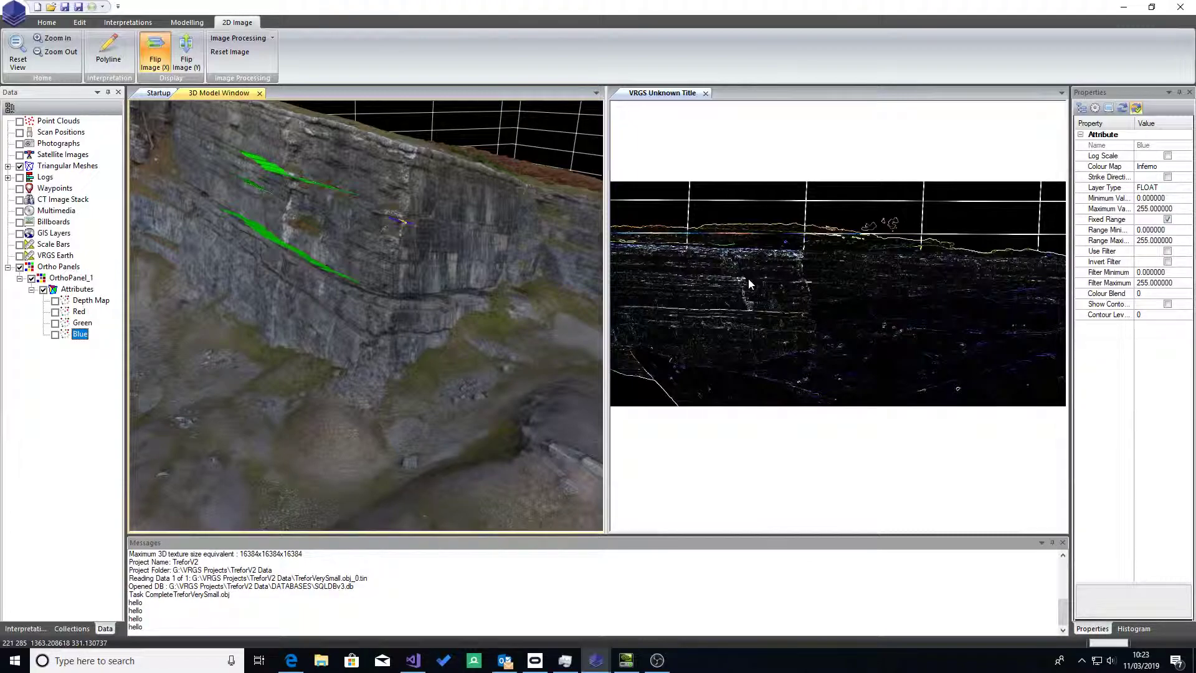
{"action": "scroll", "coordinate": [768, 287], "scroll_direction": "up", "scroll_amount": 3}
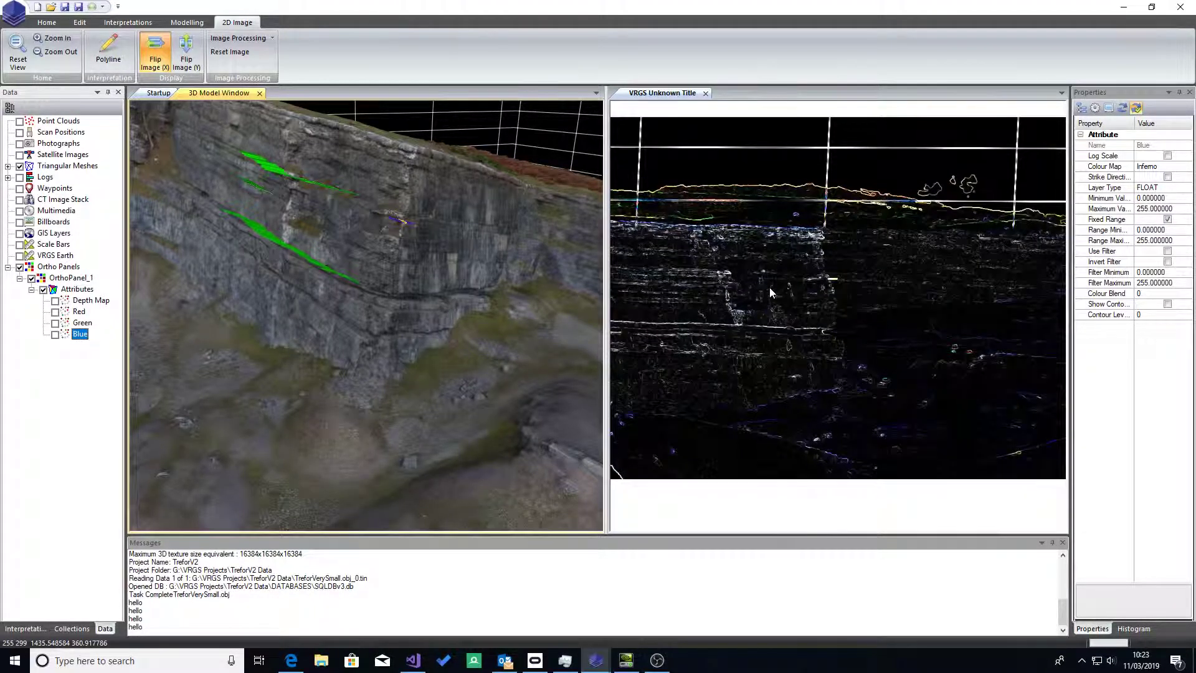
{"action": "scroll", "coordinate": [769, 286], "scroll_direction": "up", "scroll_amount": 3}
{"action": "scroll", "coordinate": [768, 287], "scroll_direction": "down", "scroll_amount": 4}
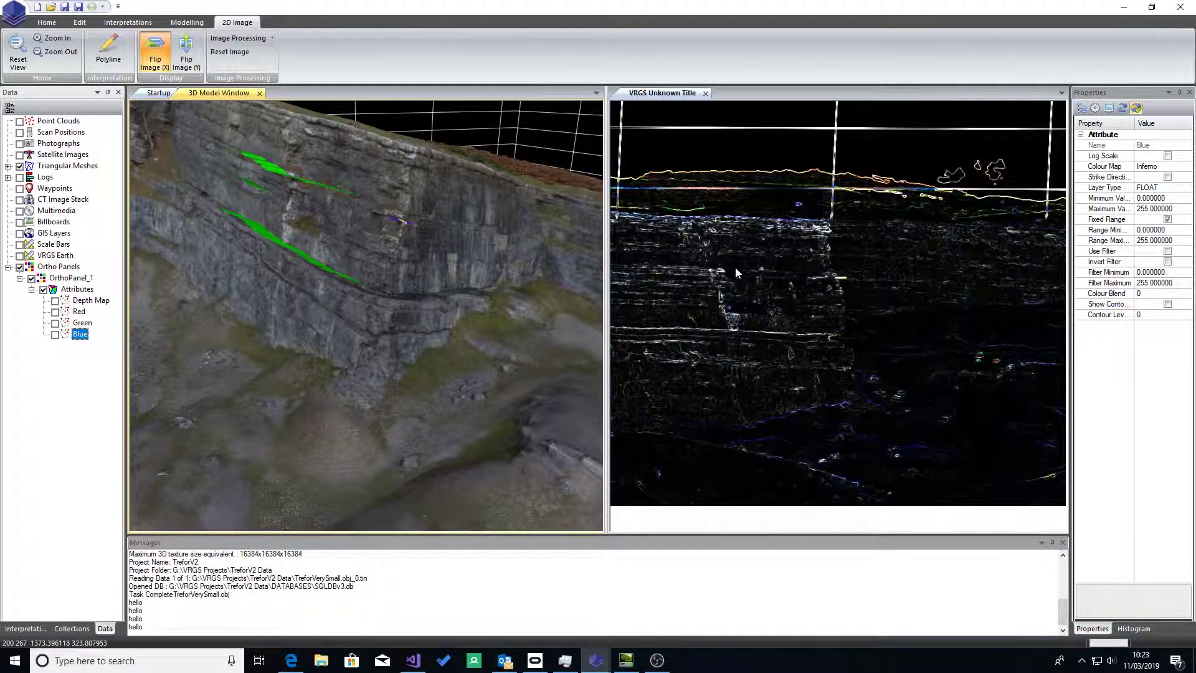
Step: Reset the 2D ortho image to remove the Sobel edge detection
{"action": "left_click", "coordinate": [272, 39]}
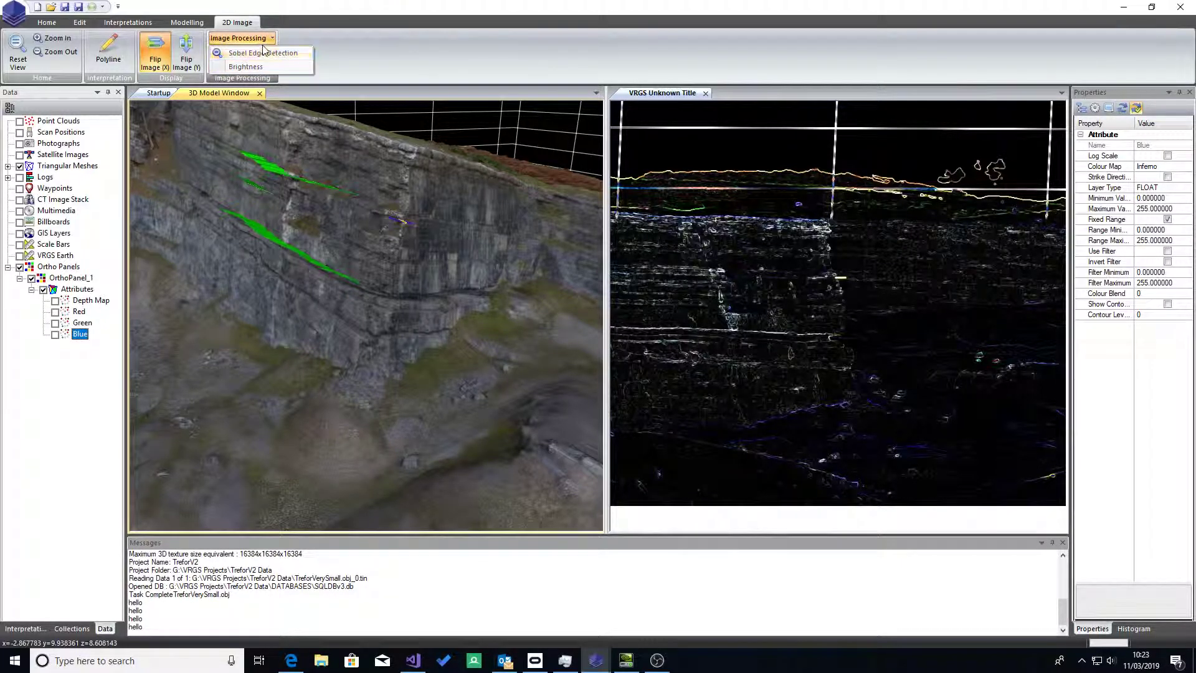
{"action": "left_click", "coordinate": [329, 43]}
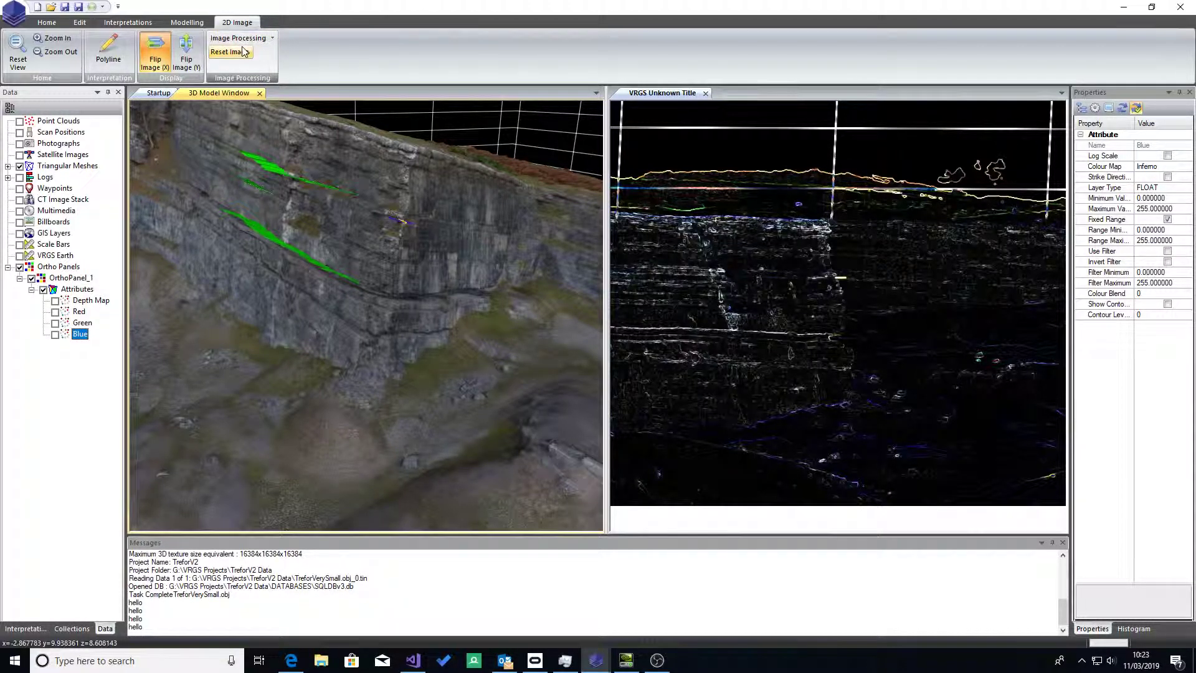
{"action": "left_click", "coordinate": [238, 38]}
{"action": "left_click", "coordinate": [310, 38]}
{"action": "left_click", "coordinate": [230, 51]}
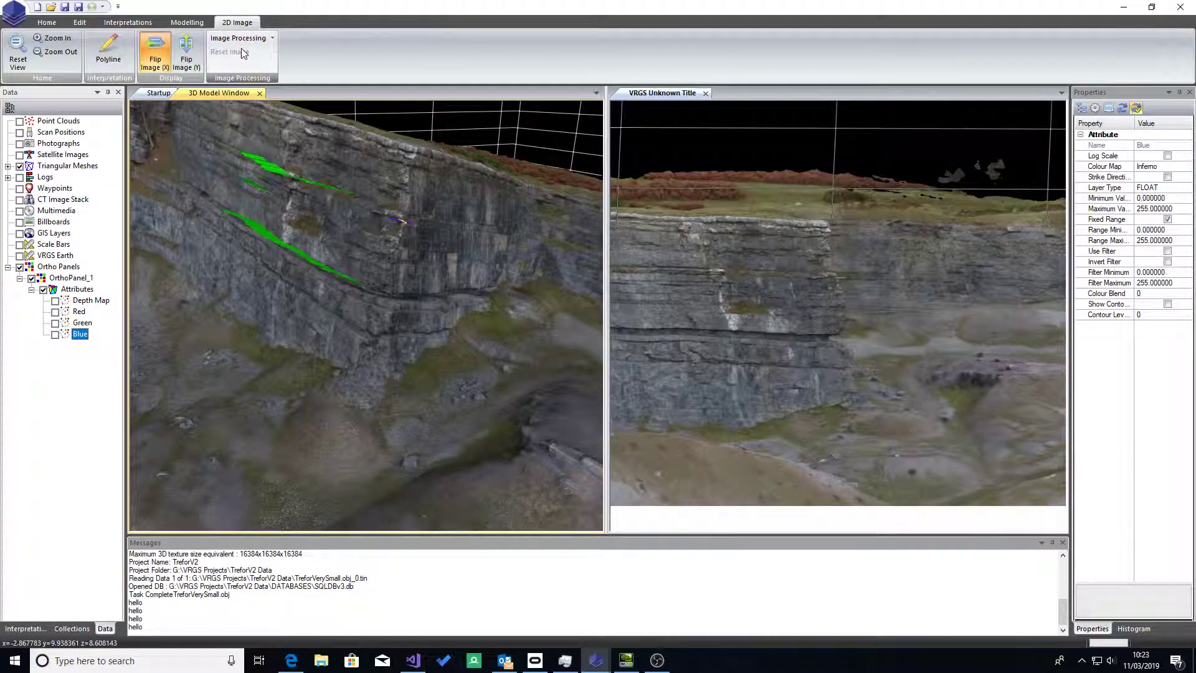
Step: Try the Brightness processing on the 2D ortho image, reset it, and toggle the vertical image flip on and off
{"action": "left_click", "coordinate": [272, 40]}
{"action": "left_click", "coordinate": [269, 62]}
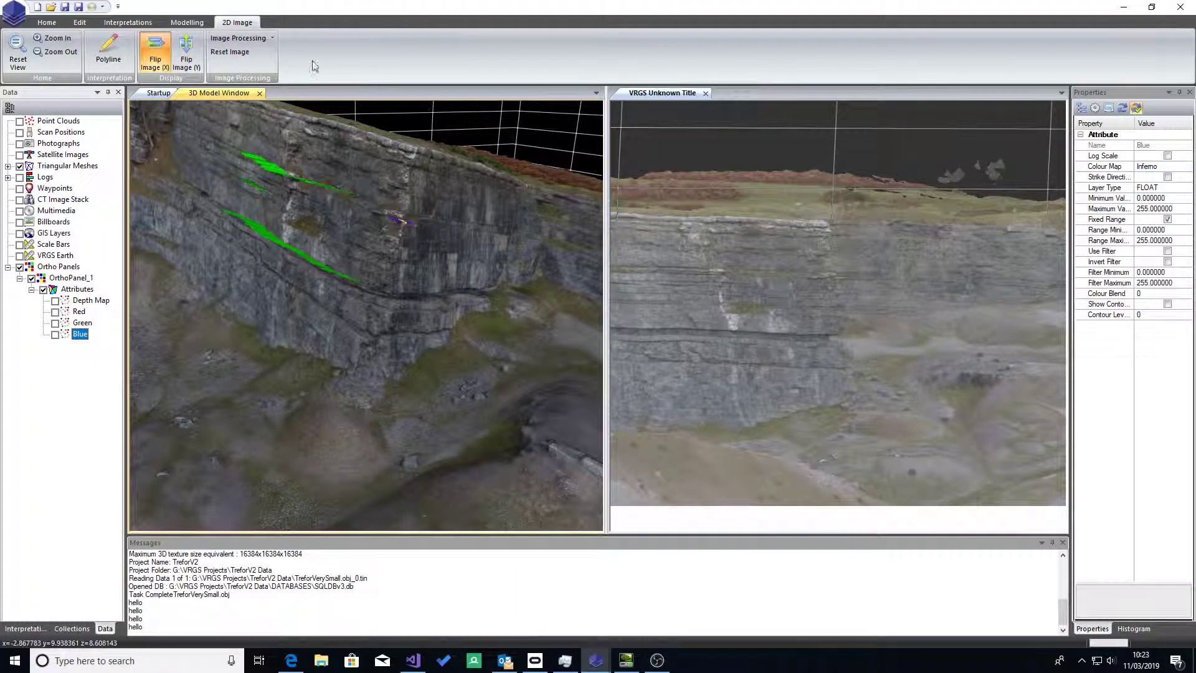
{"action": "left_click", "coordinate": [230, 52]}
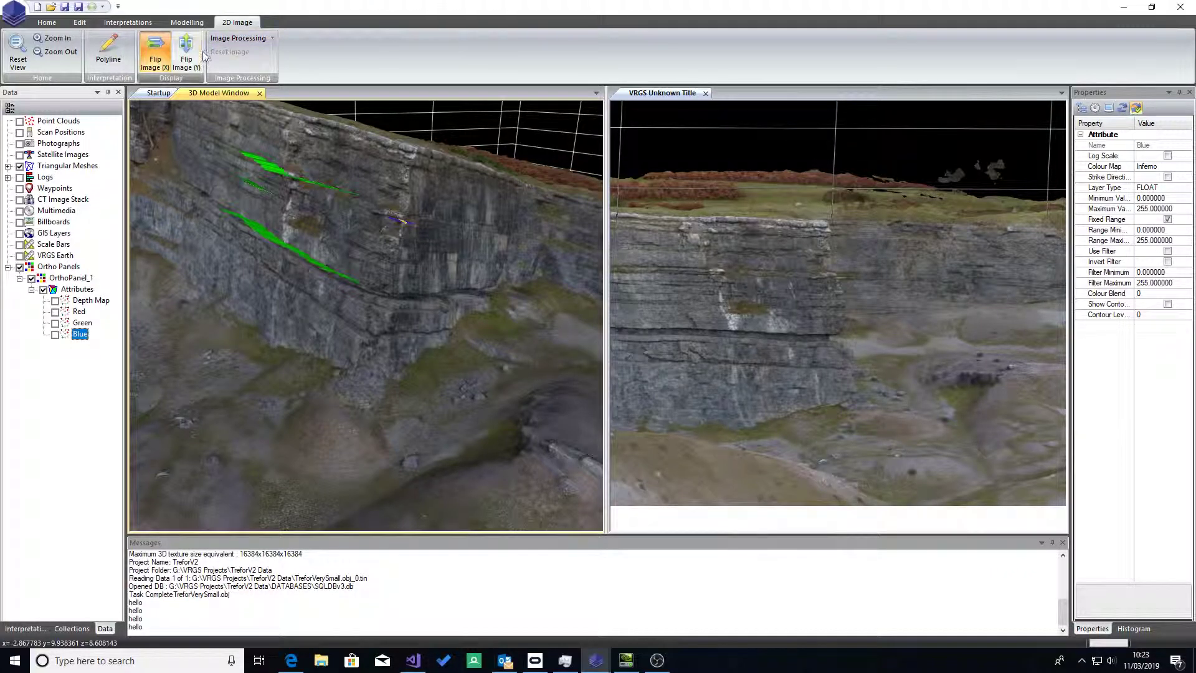
{"action": "left_click", "coordinate": [185, 58]}
{"action": "left_click", "coordinate": [182, 55]}
Step: Close the 2D ortho image window and hide OrthoPanel_1 in the 3D model
{"action": "left_click", "coordinate": [229, 95]}
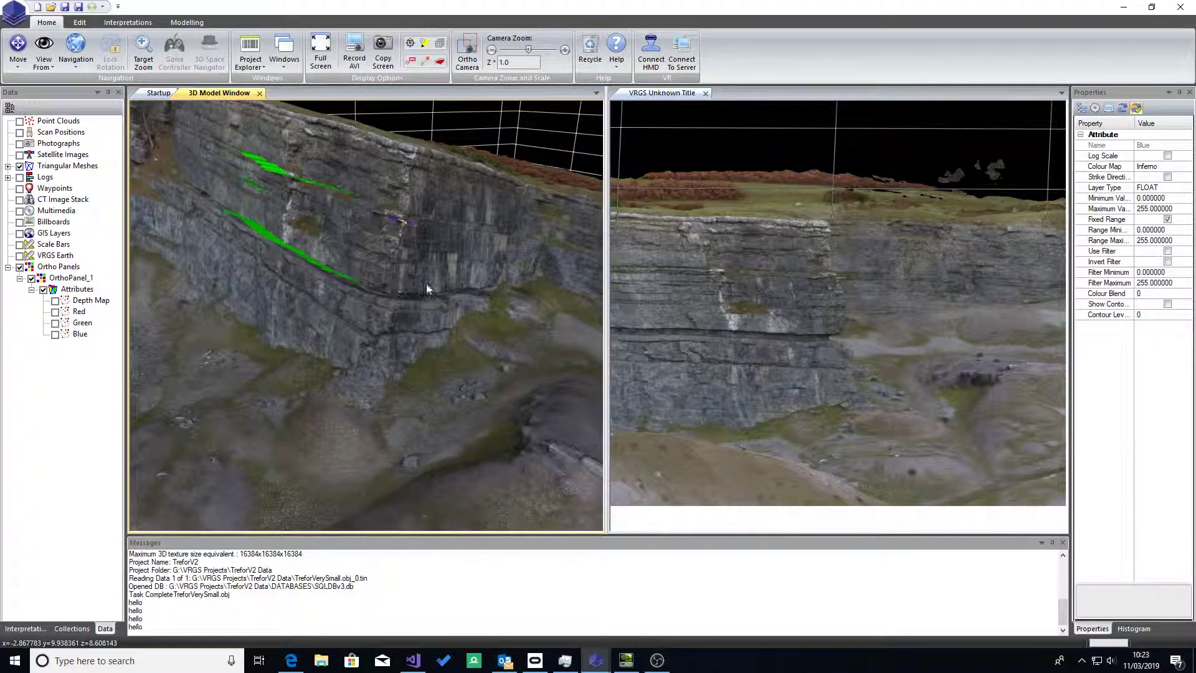
{"action": "left_click", "coordinate": [706, 92]}
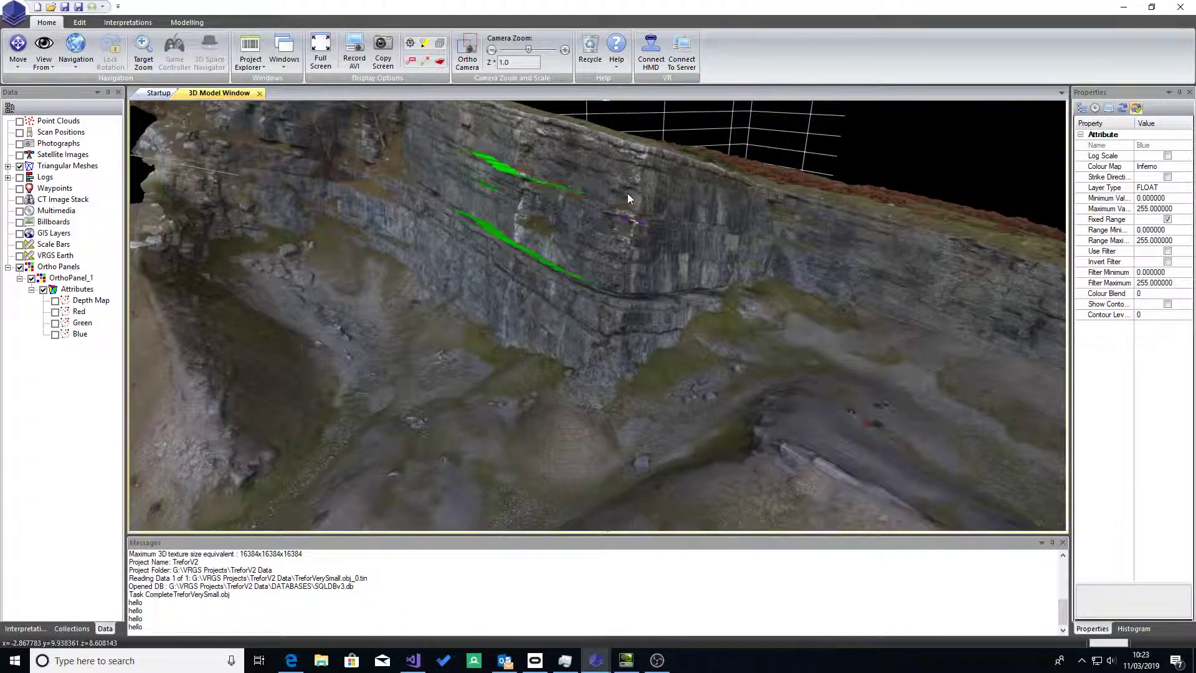
{"action": "mouse_move", "coordinate": [631, 261]}
{"action": "left_mouse_down"}
{"action": "mouse_move", "coordinate": [609, 320]}
{"action": "mouse_move", "coordinate": [607, 283]}
{"action": "mouse_move", "coordinate": [679, 336]}
{"action": "mouse_move", "coordinate": [647, 248]}
{"action": "left_mouse_up"}
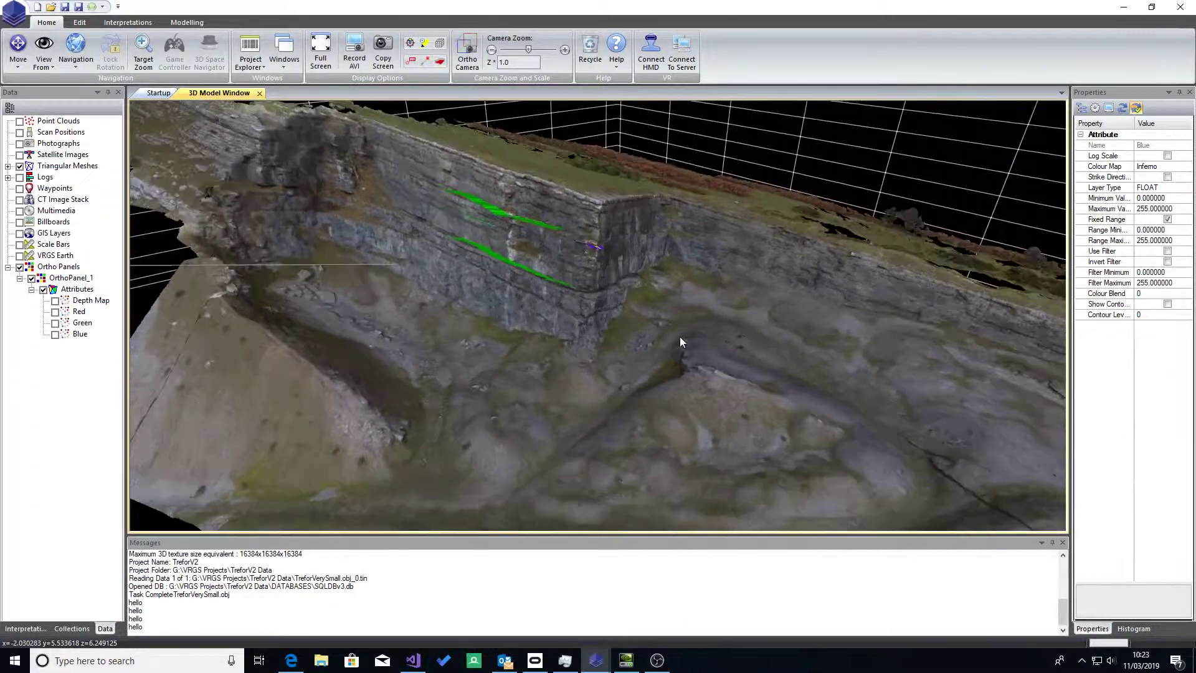
{"action": "left_click_drag", "start_coordinate": [405, 288], "coordinate": [571, 163]}
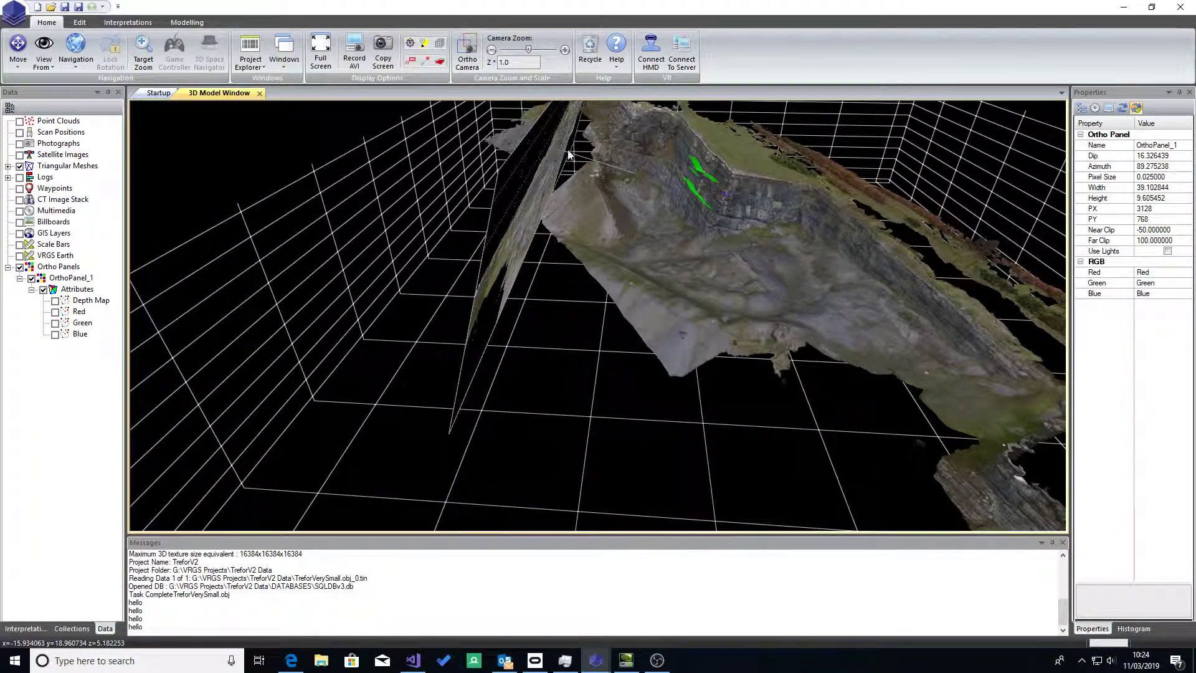
{"action": "left_click", "coordinate": [31, 278]}
Step: Create a second ortho panel with zero dip, about 23.8 wide and 9.6 high, across the ground in front of the cliff
{"action": "left_click_drag", "start_coordinate": [469, 200], "coordinate": [563, 294]}
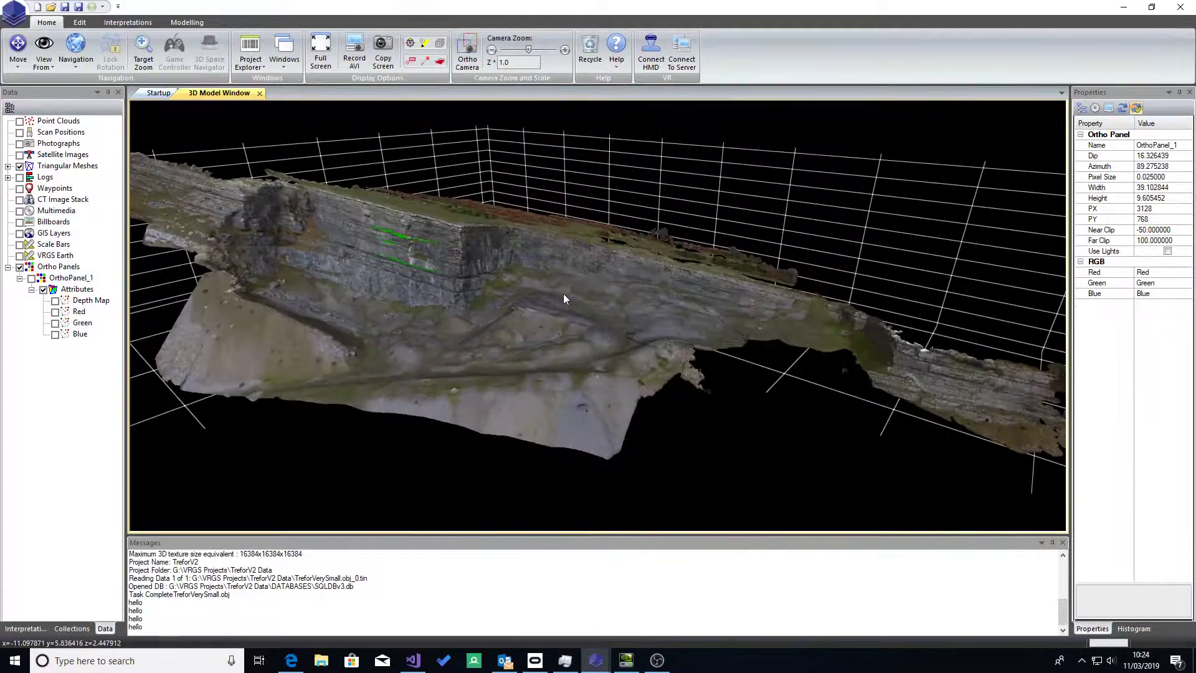
{"action": "left_click", "coordinate": [139, 23]}
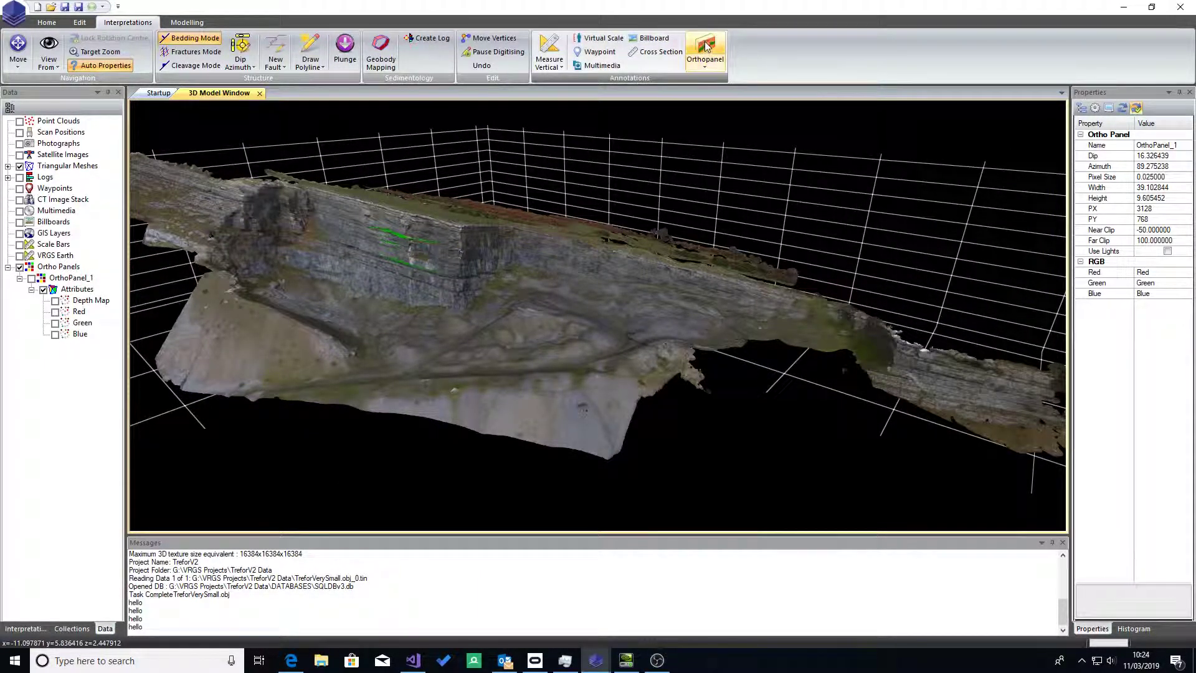
{"action": "left_click", "coordinate": [705, 66]}
{"action": "left_click", "coordinate": [713, 89]}
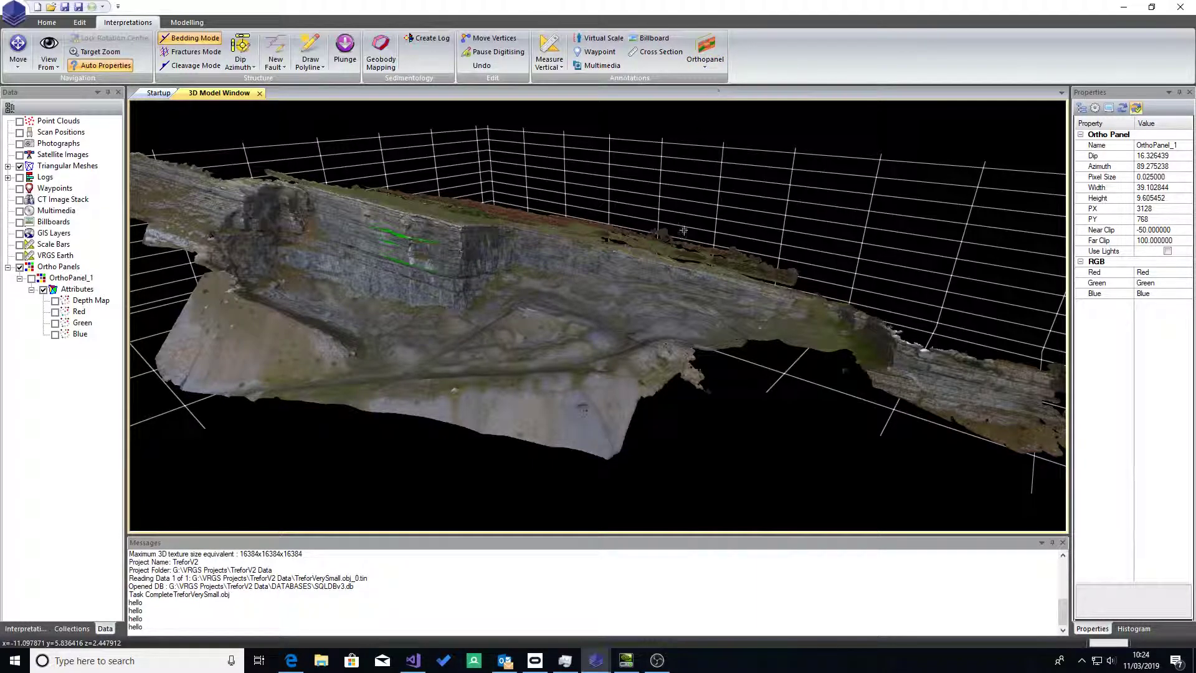
{"action": "left_click", "coordinate": [305, 310]}
{"action": "left_click_drag", "start_coordinate": [359, 319], "coordinate": [504, 386]}
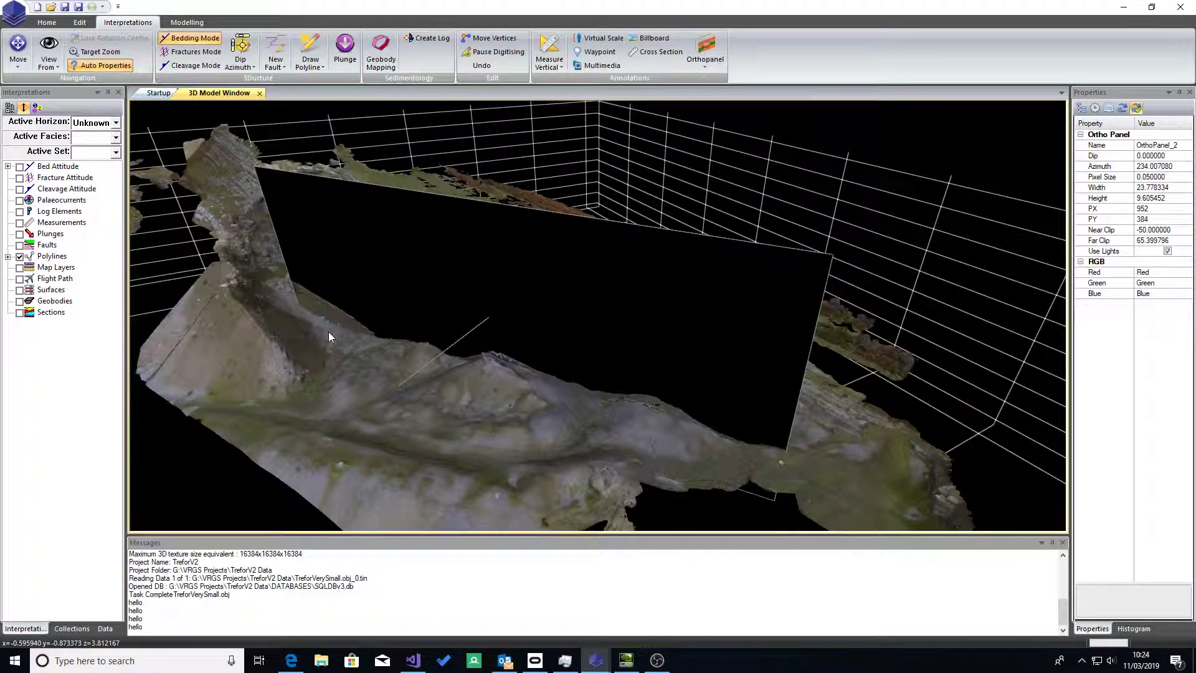
Step: Set the azimuth of OrthoPanel_2 to 54.007080 so that it faces the opposite direction
{"action": "left_click", "coordinate": [104, 629]}
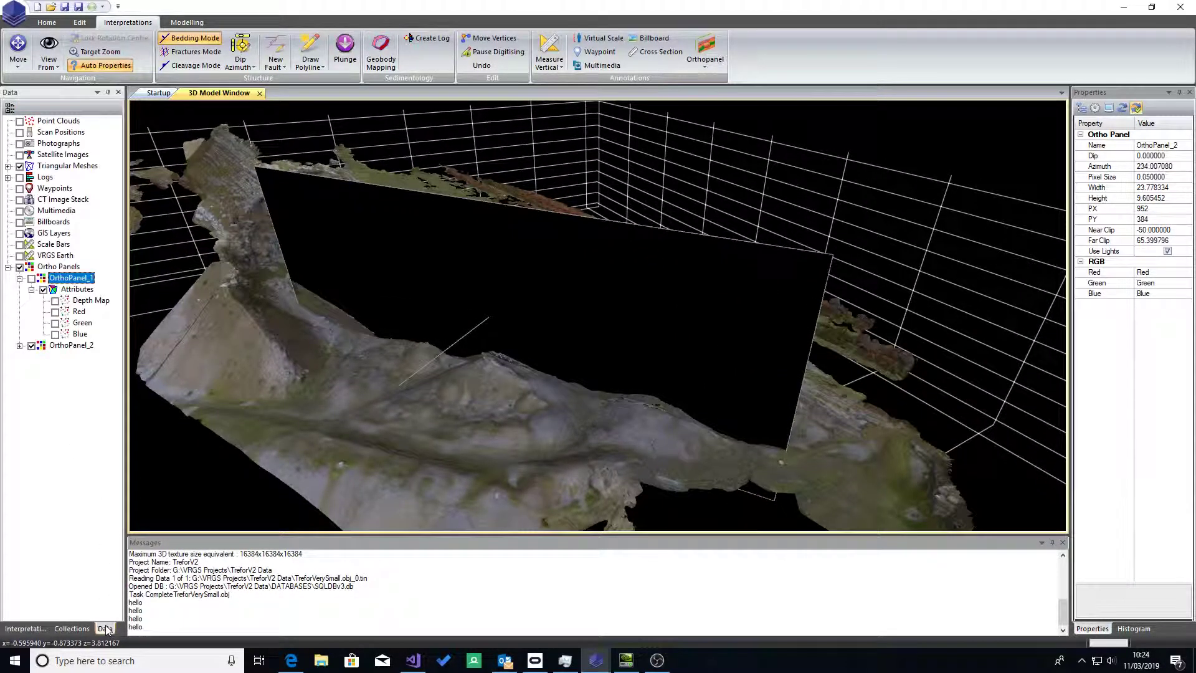
{"action": "left_click", "coordinate": [75, 348]}
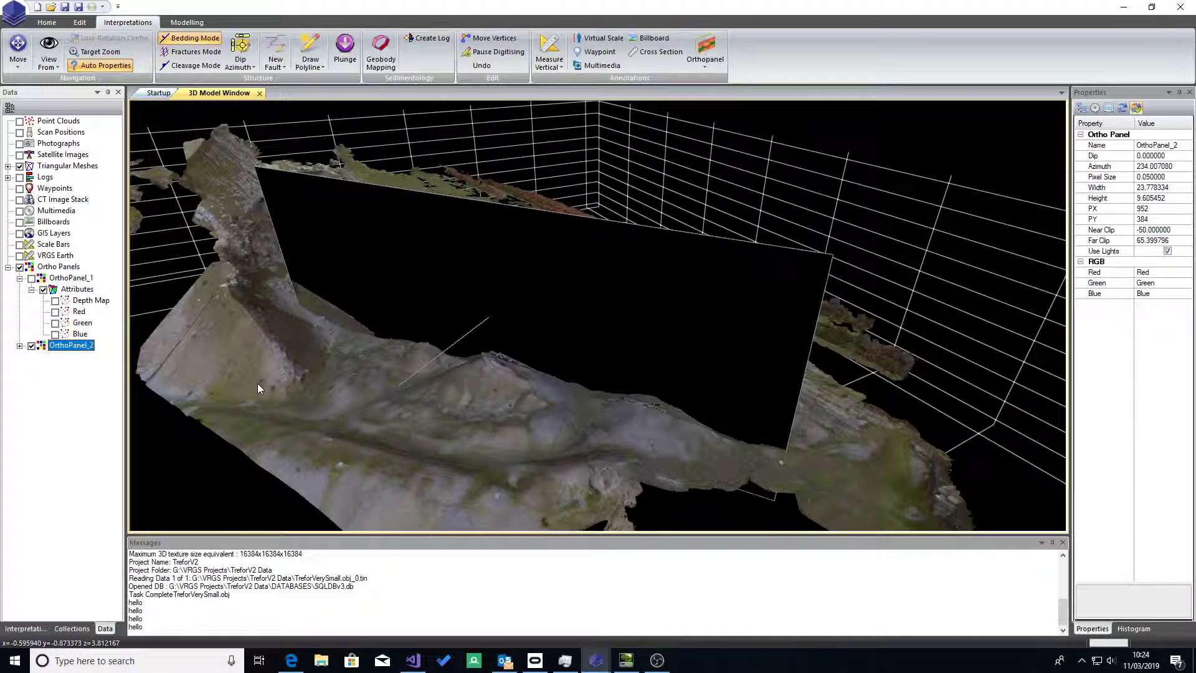
{"action": "left_click", "coordinate": [1142, 168]}
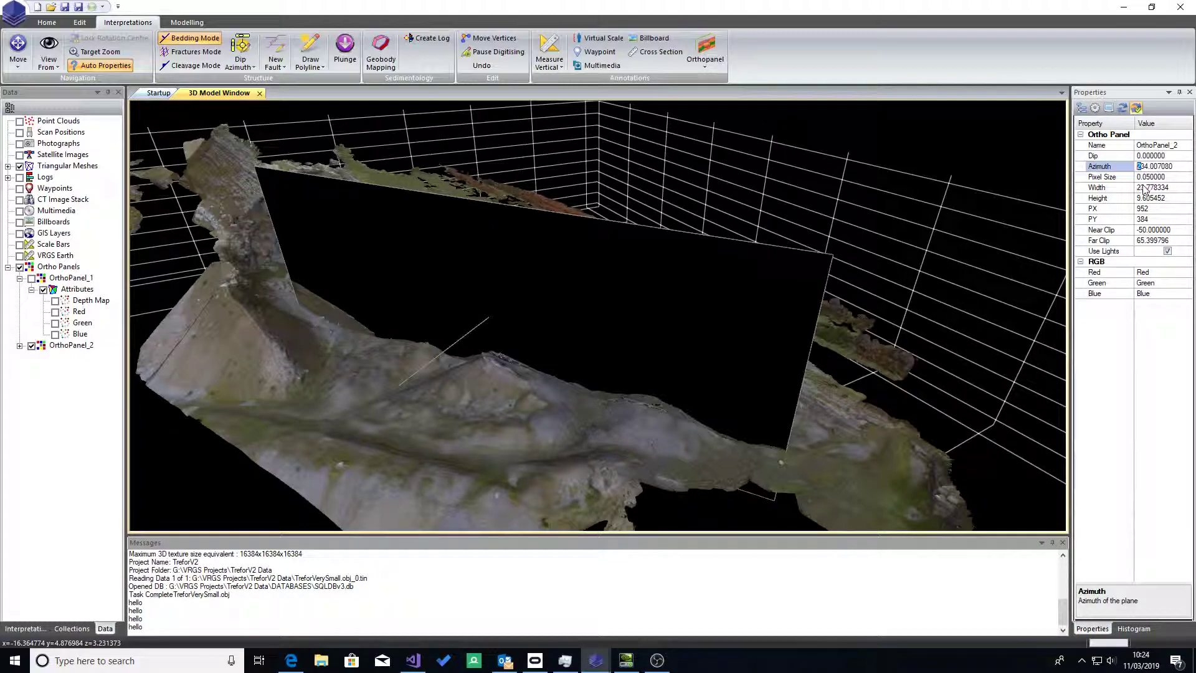
{"action": "left_click_drag", "start_coordinate": [1146, 167], "coordinate": [1137, 168]}
{"action": "key", "text": "Return"}
{"action": "left_click_drag", "start_coordinate": [697, 391], "coordinate": [457, 378]}
Step: Hide OrthoPanel_2 in the 3D model and refresh the list of ortho panels
{"action": "right_click", "coordinate": [52, 345]}
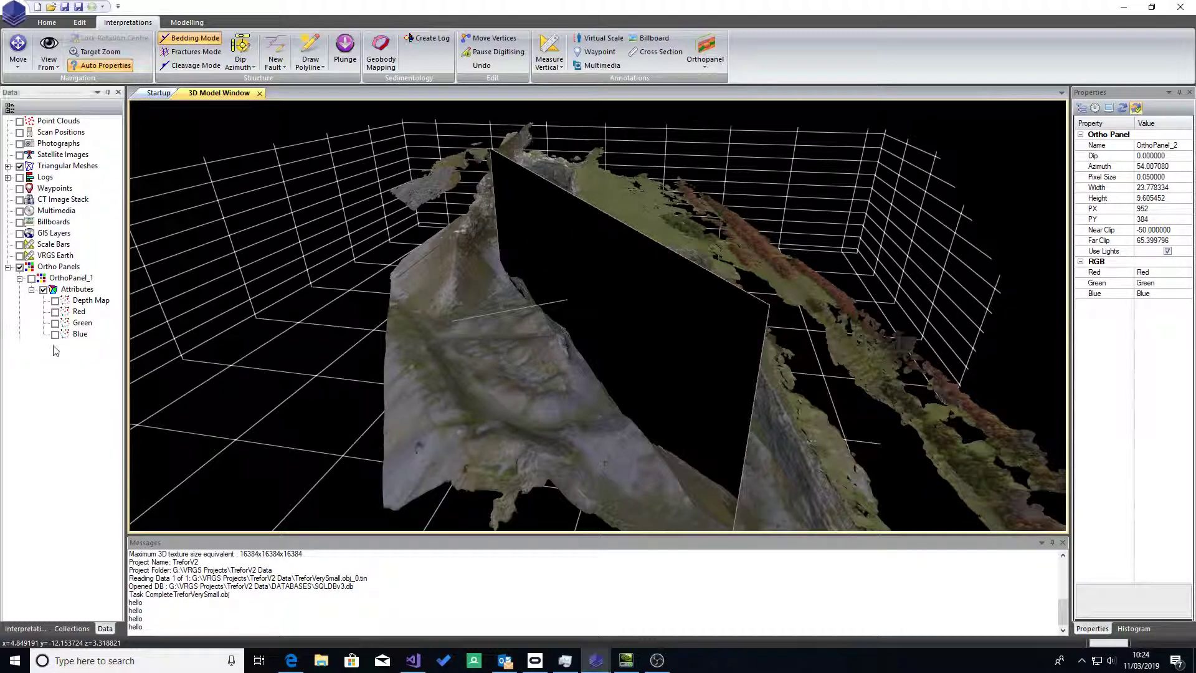
{"action": "left_click", "coordinate": [33, 346]}
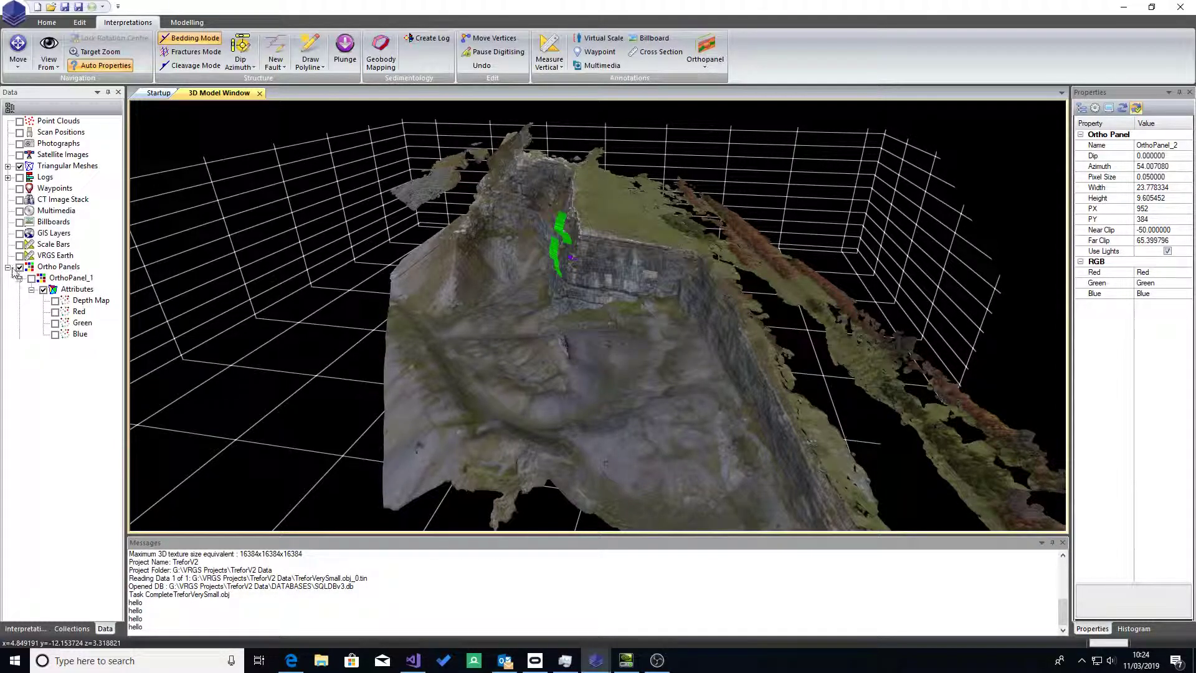
{"action": "left_click", "coordinate": [8, 268]}
{"action": "left_click", "coordinate": [8, 268]}
Step: Regenerate the image of OrthoPanel_2 and show the panel in the 3D model to check its view of the cliff
{"action": "left_click", "coordinate": [71, 346]}
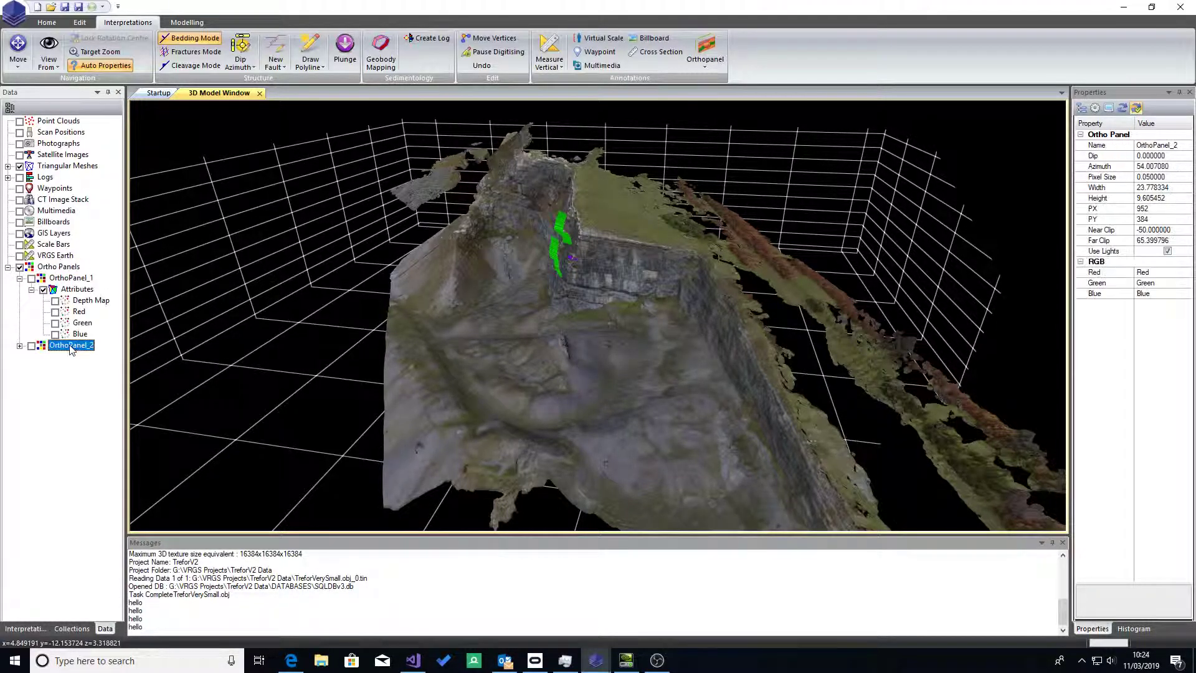
{"action": "right_click", "coordinate": [71, 347]}
{"action": "left_click", "coordinate": [111, 381]}
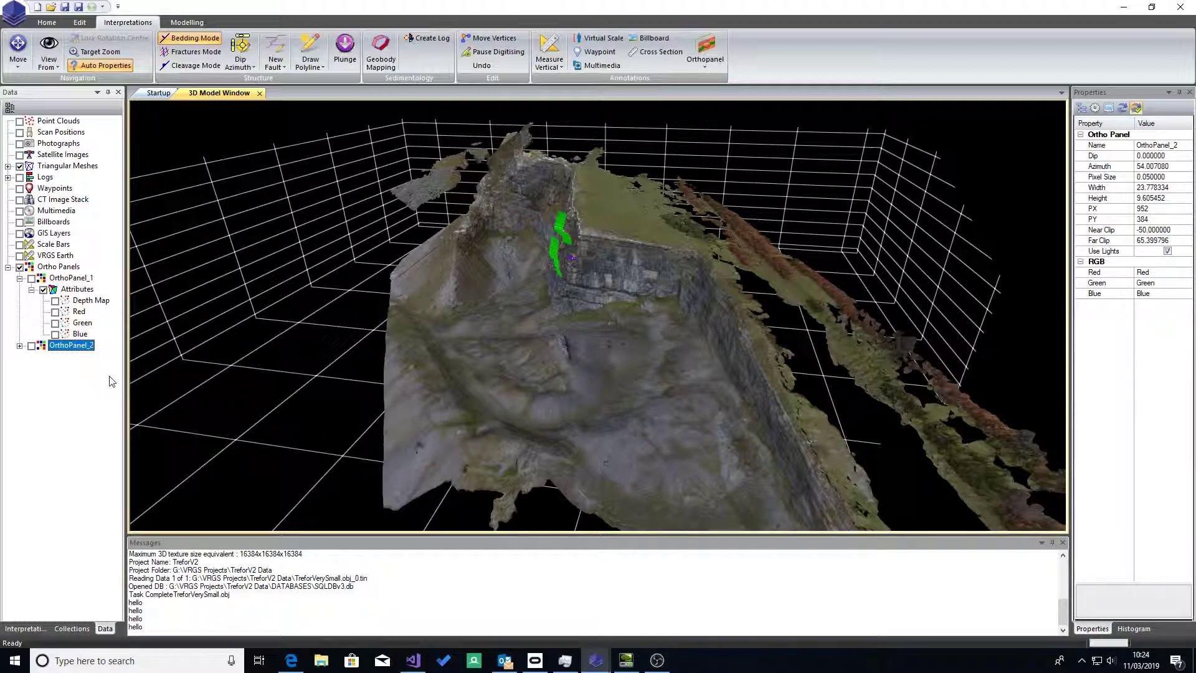
{"action": "left_click", "coordinate": [32, 347]}
{"action": "left_click_drag", "start_coordinate": [525, 361], "coordinate": [794, 369]}
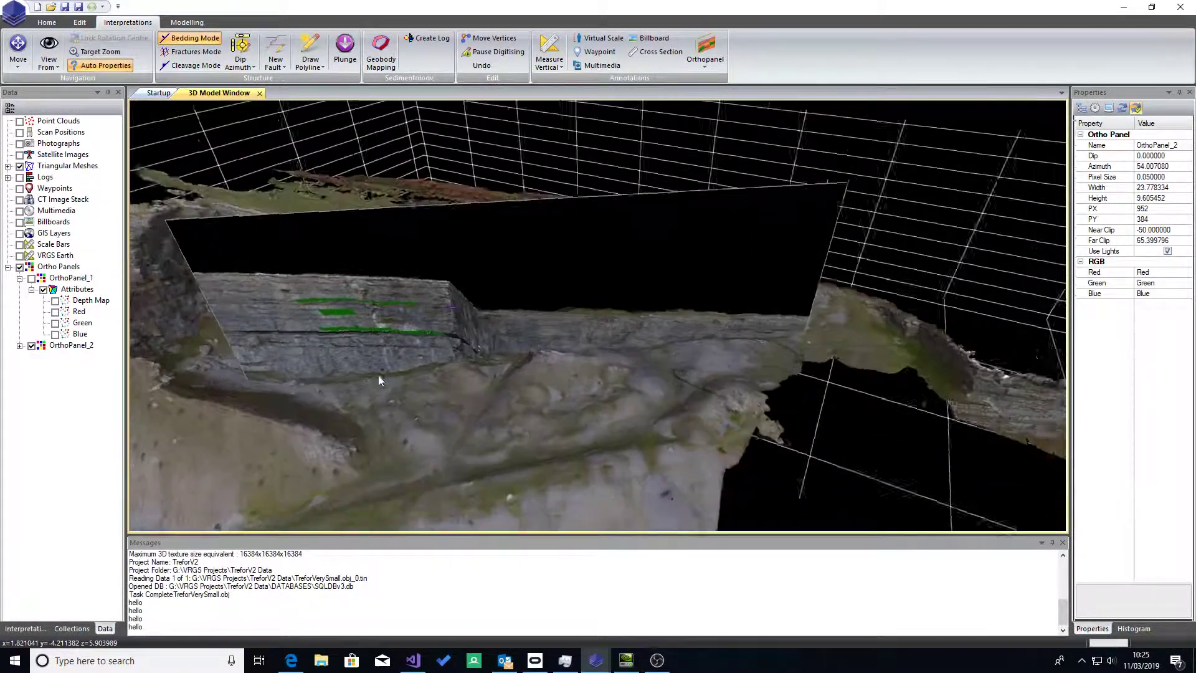
{"action": "left_click_drag", "start_coordinate": [440, 319], "coordinate": [572, 285]}
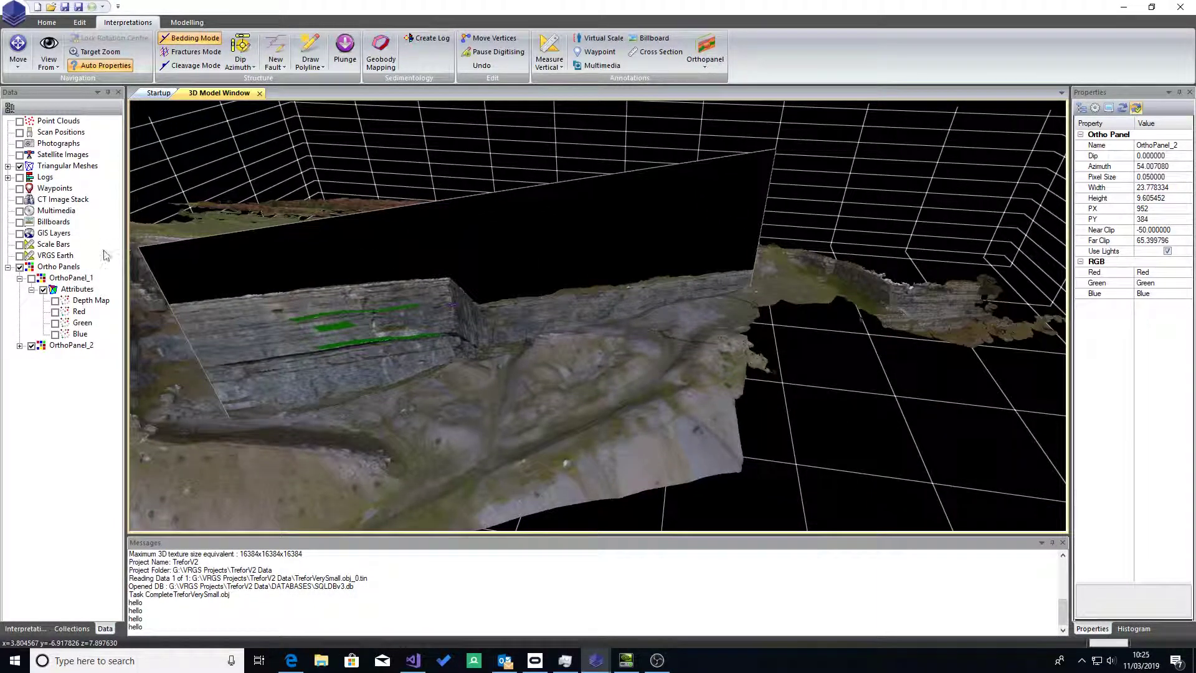
Step: Hide OrthoPanel_2 and place a new flat-lying ortho panel over the ground beside the cliff corner
{"action": "left_click", "coordinate": [32, 346]}
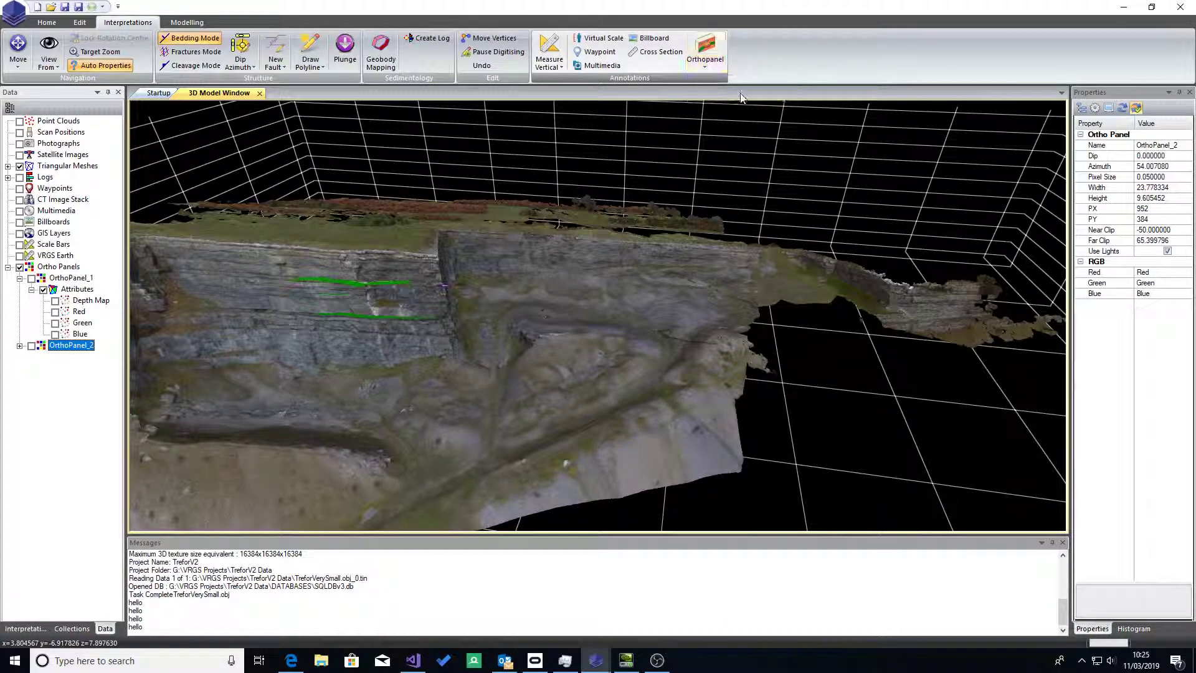
{"action": "left_click", "coordinate": [419, 232]}
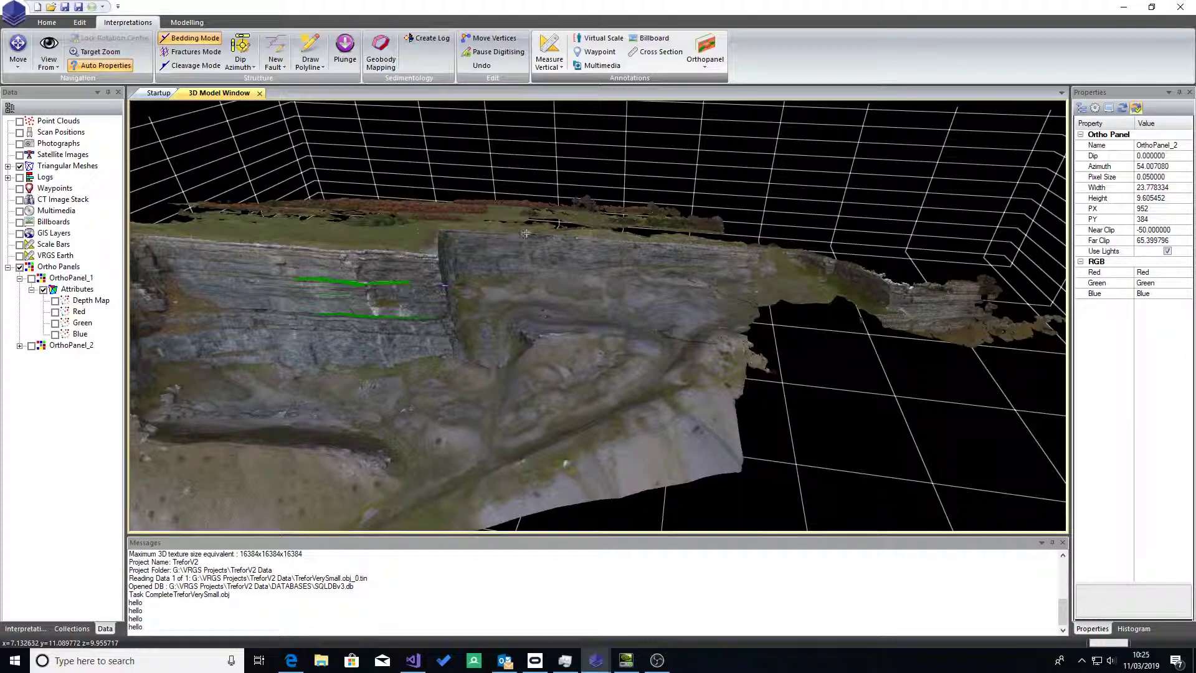
{"action": "left_click", "coordinate": [26, 629]}
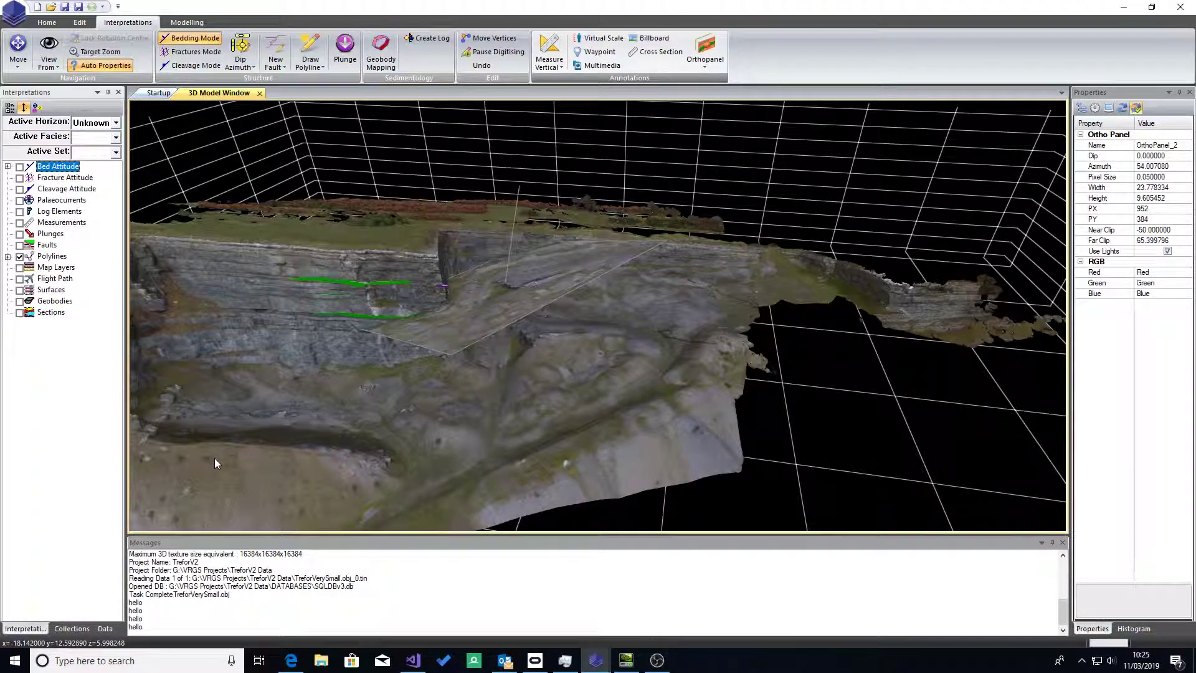
Step: Set both the width and the height of OrthoPanel_3 to 20
{"action": "left_click_drag", "start_coordinate": [498, 388], "coordinate": [341, 453]}
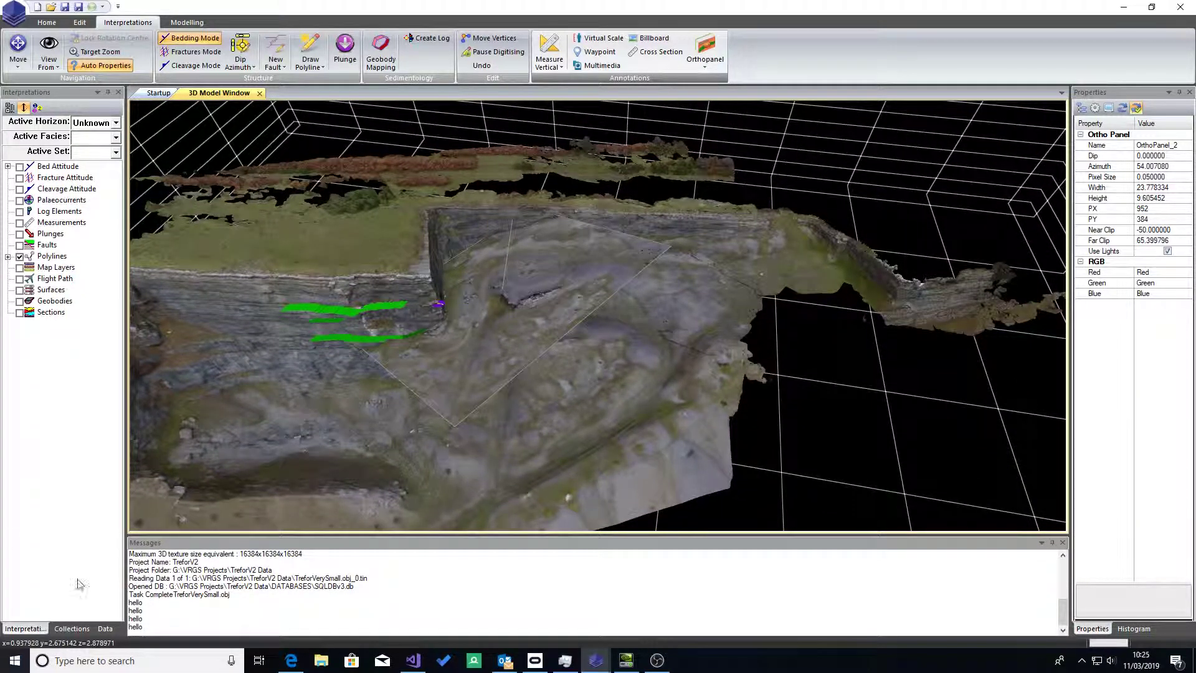
{"action": "left_click", "coordinate": [105, 629]}
{"action": "left_click", "coordinate": [69, 357]}
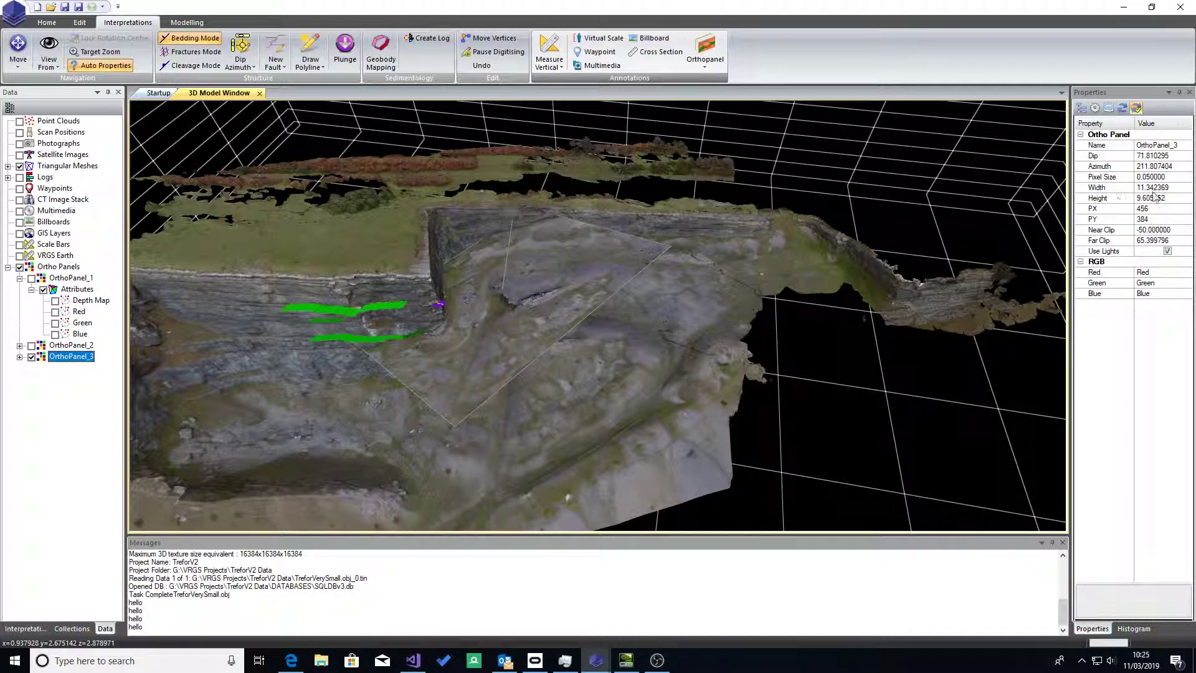
{"action": "left_click", "coordinate": [1177, 190]}
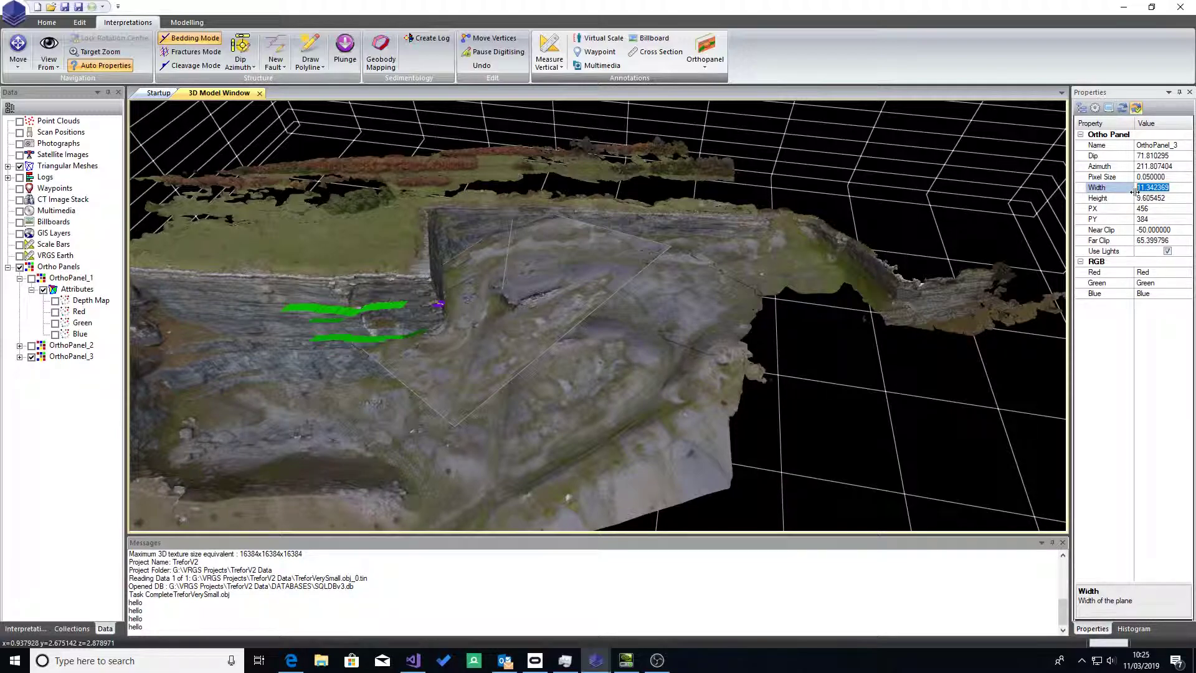
{"action": "type", "text": "20"}
{"action": "key", "text": "Return"}
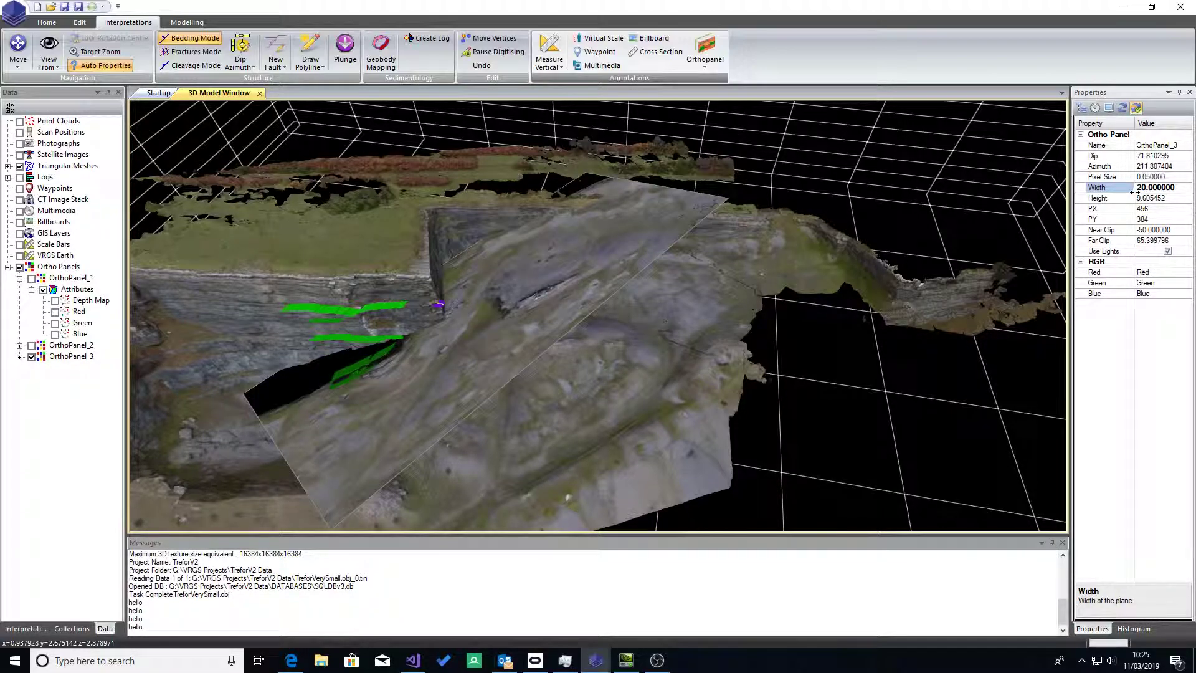
{"action": "left_click", "coordinate": [1126, 201]}
{"action": "type", "text": "20"}
{"action": "key", "text": "Return"}
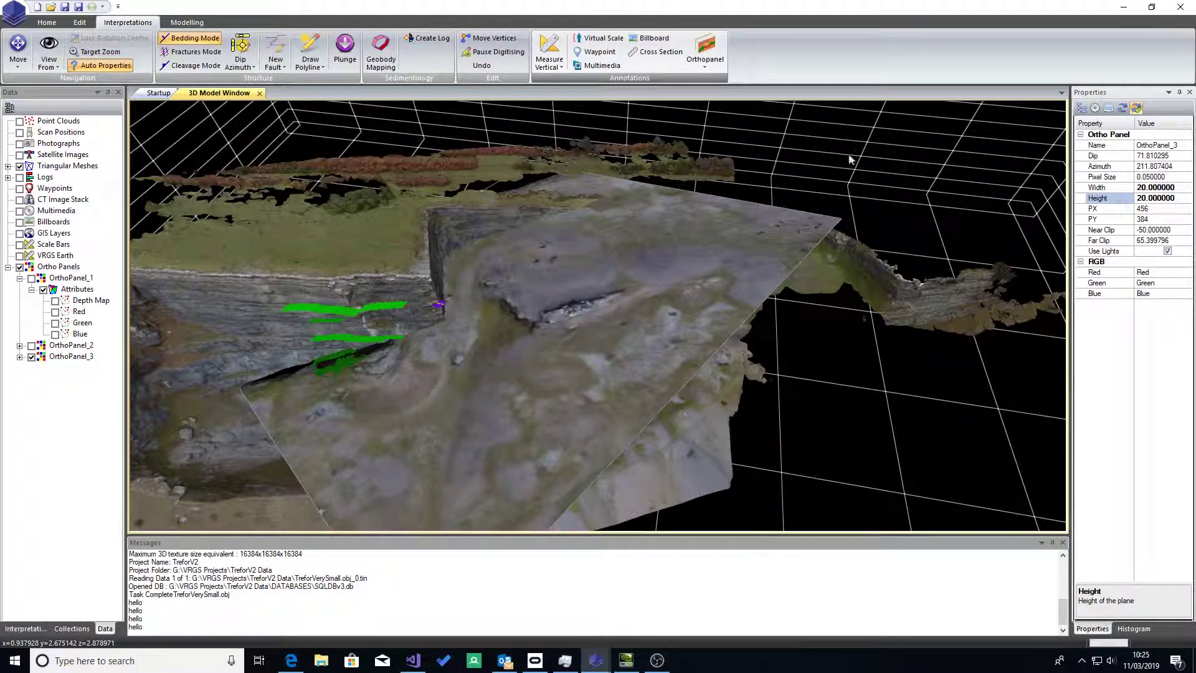
Step: Regenerate the image of OrthoPanel_3 and check the enlarged panel over the ground in the 3D model
{"action": "right_click", "coordinate": [91, 357]}
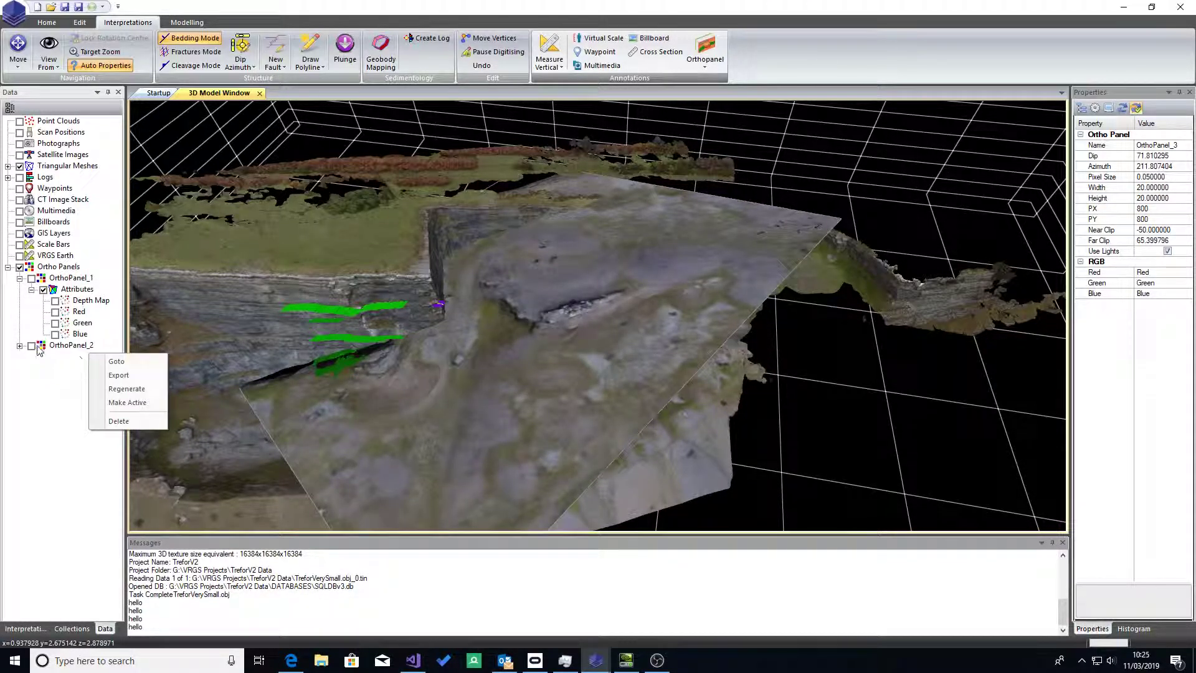
{"action": "left_click", "coordinate": [7, 273]}
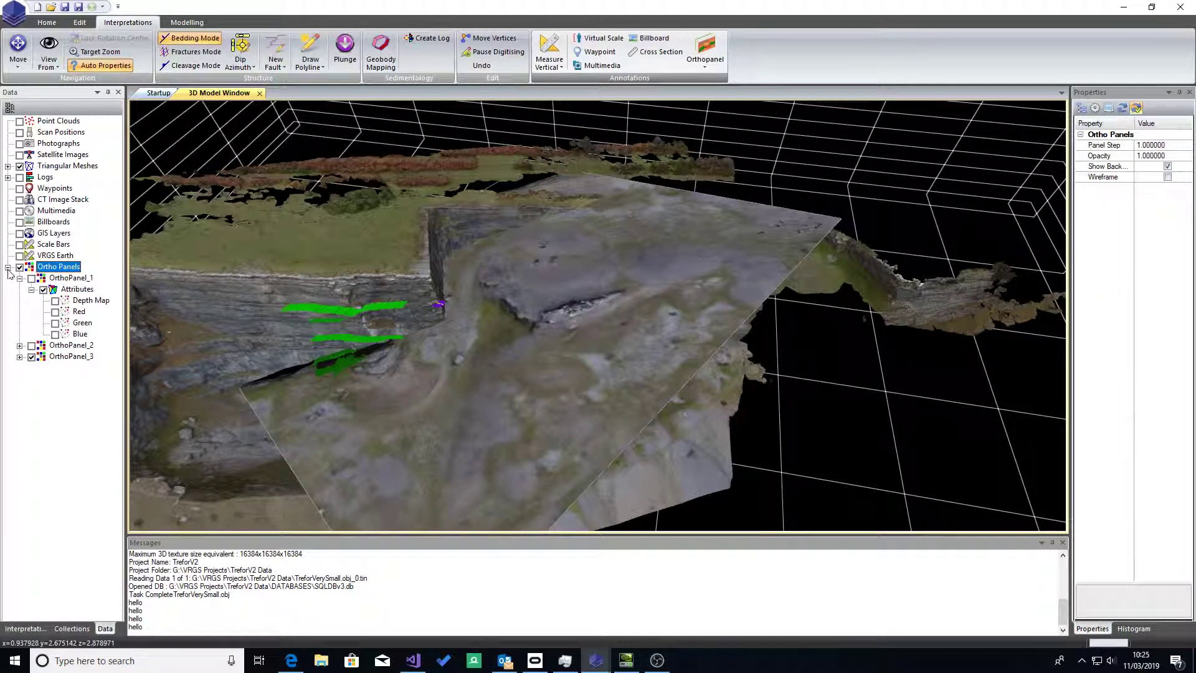
{"action": "right_click", "coordinate": [66, 360]}
{"action": "left_click", "coordinate": [122, 394]}
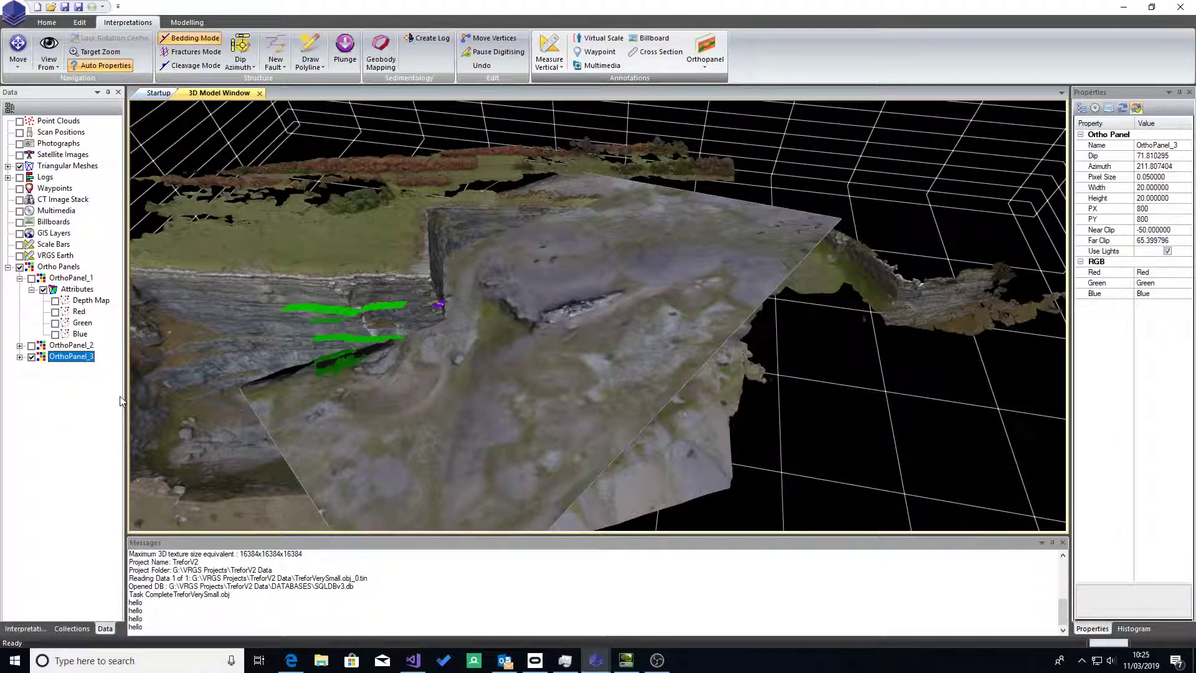
{"action": "left_click_drag", "start_coordinate": [512, 344], "coordinate": [311, 176]}
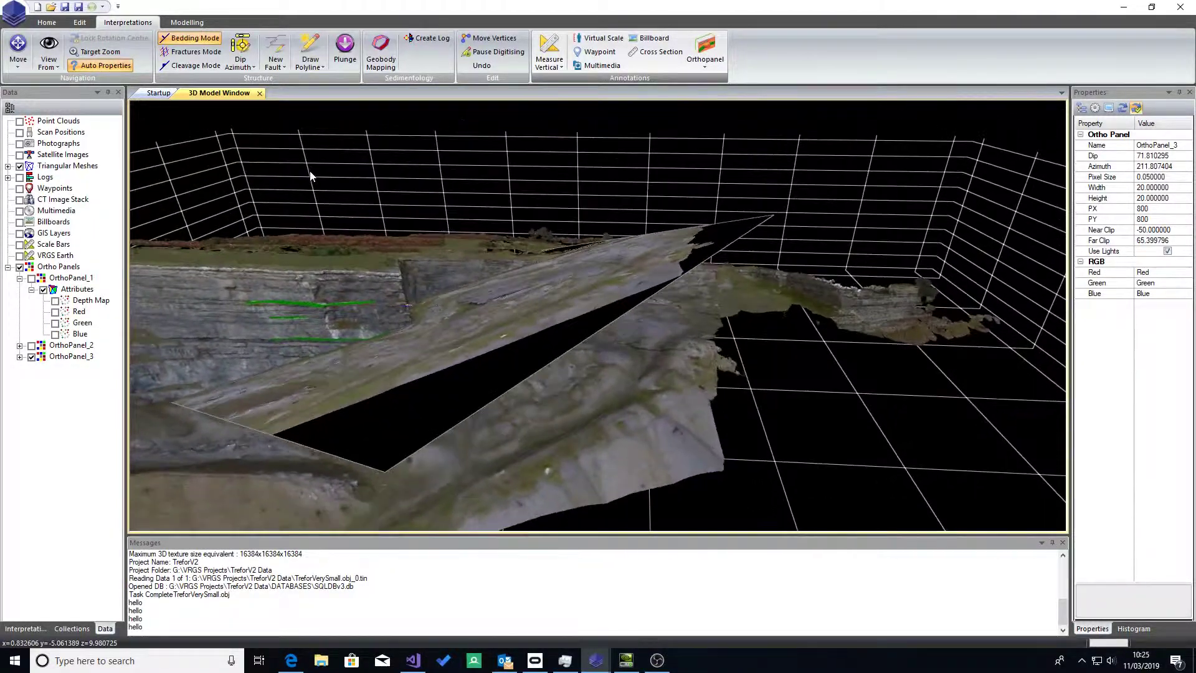
{"action": "left_click_drag", "start_coordinate": [364, 286], "coordinate": [386, 334]}
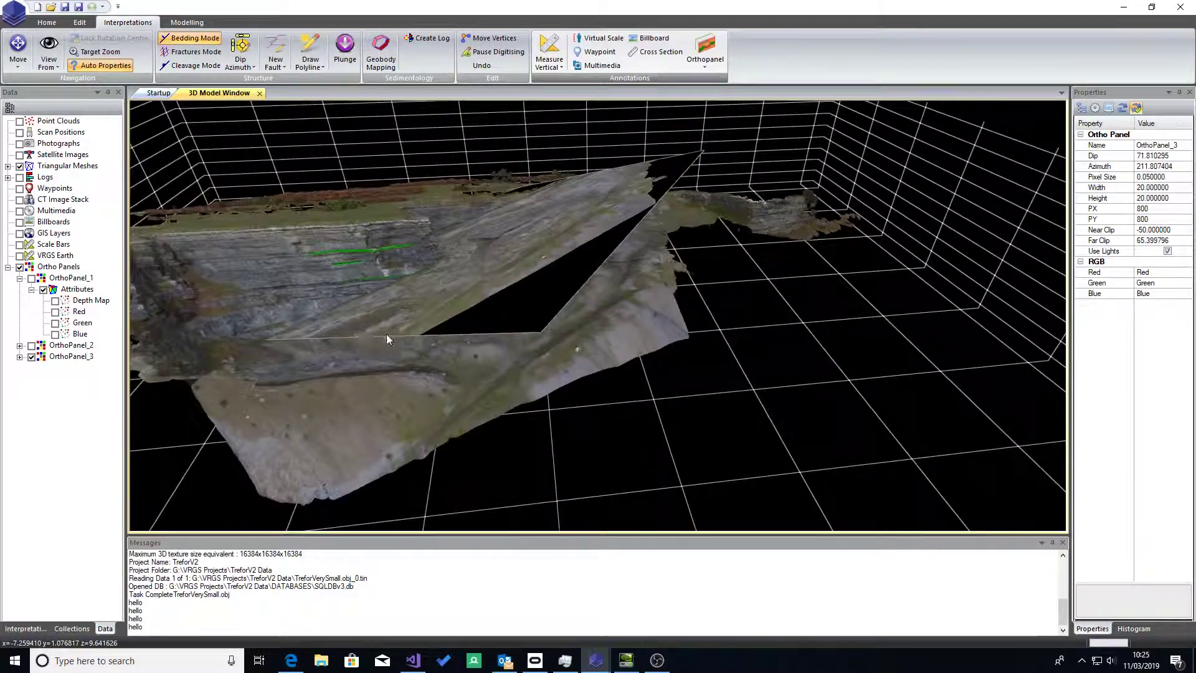
Step: Open the image of OrthoPanel_3 in a 2D view beside the model and hide the panel in the 3D model
{"action": "double_click", "coordinate": [71, 356]}
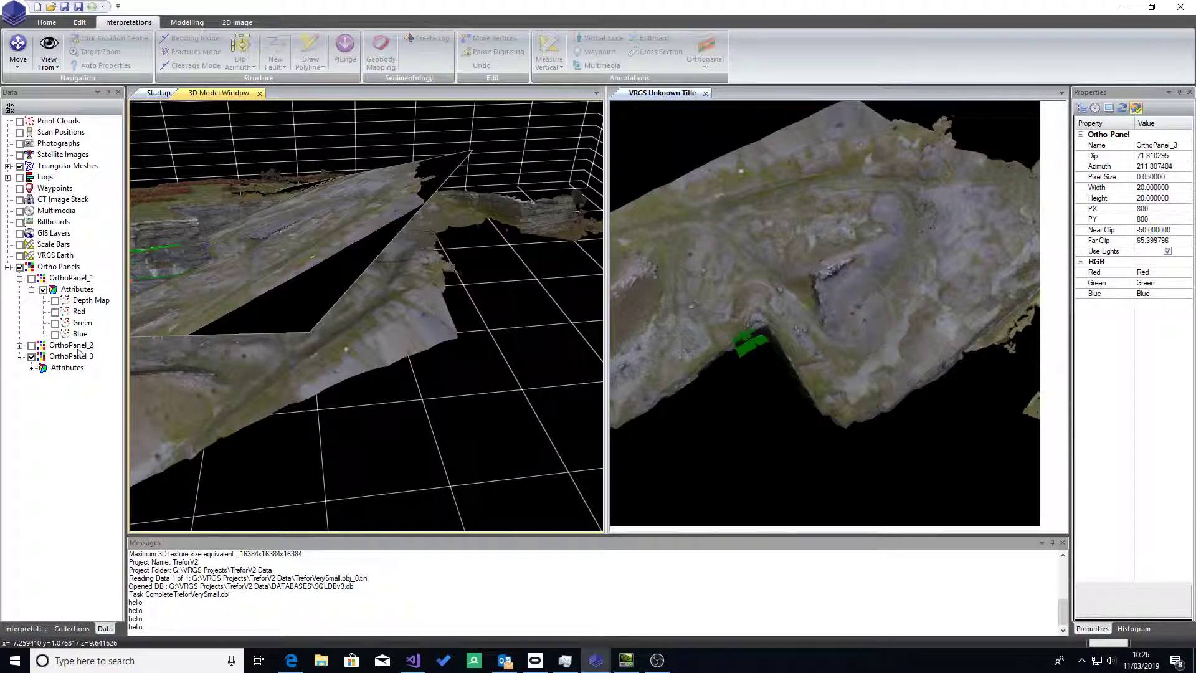
{"action": "left_click", "coordinate": [31, 357]}
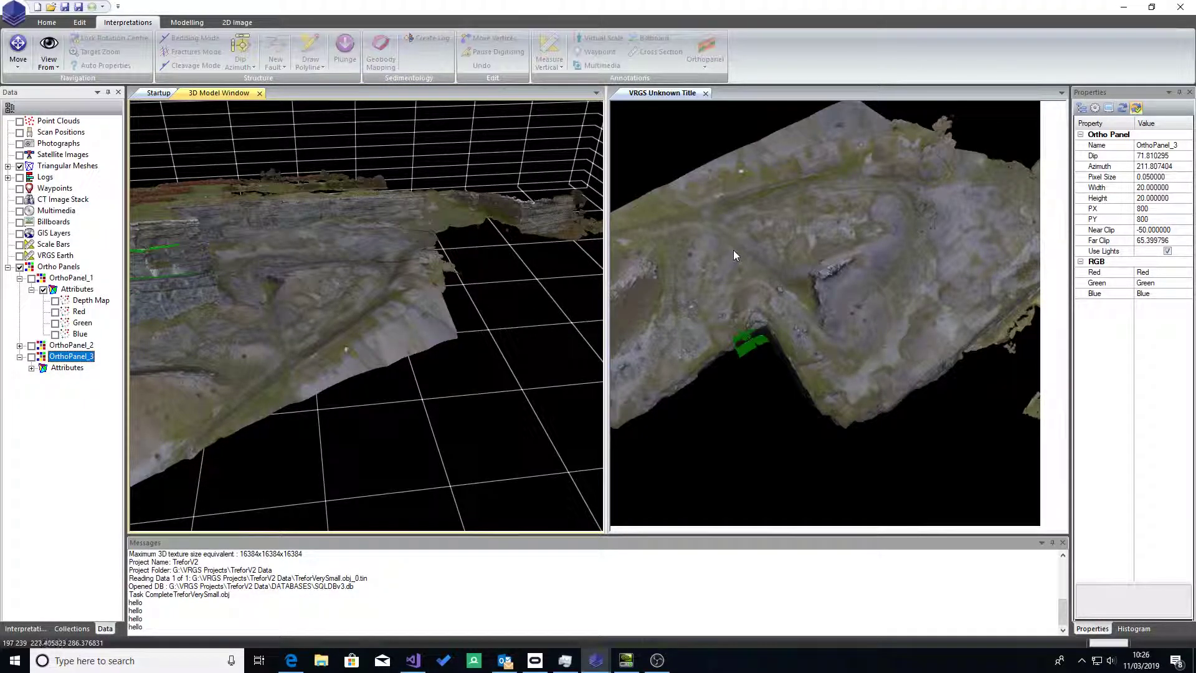
{"action": "left_click", "coordinate": [237, 22]}
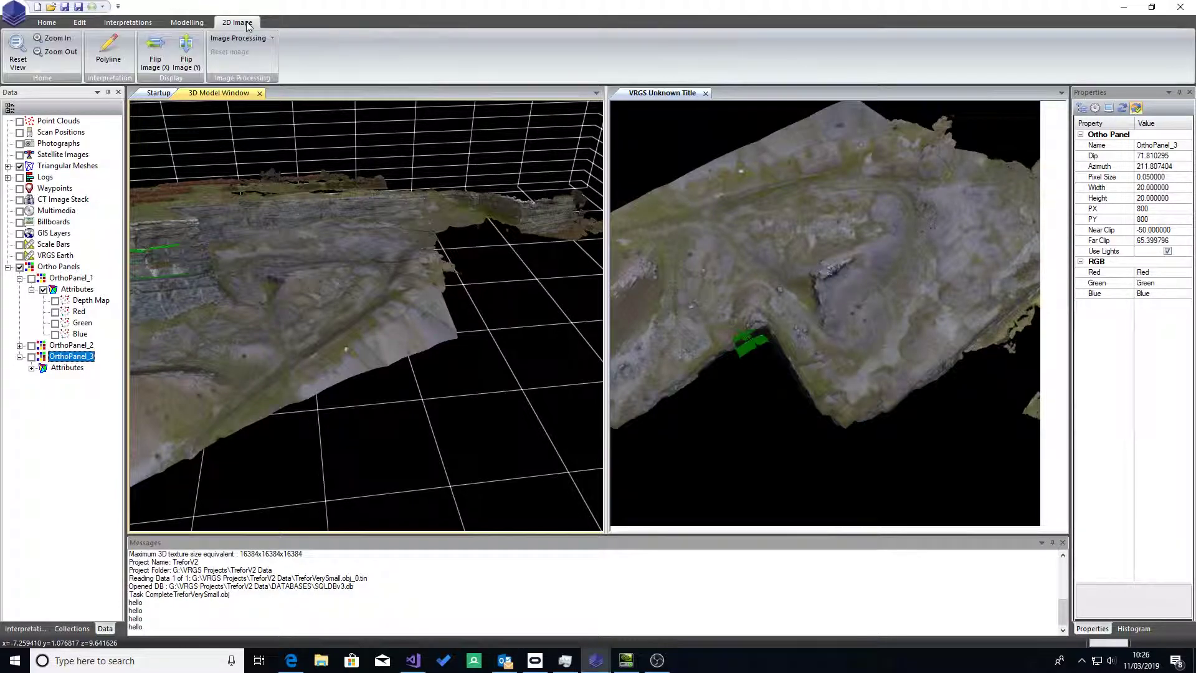
{"action": "left_click", "coordinate": [786, 239]}
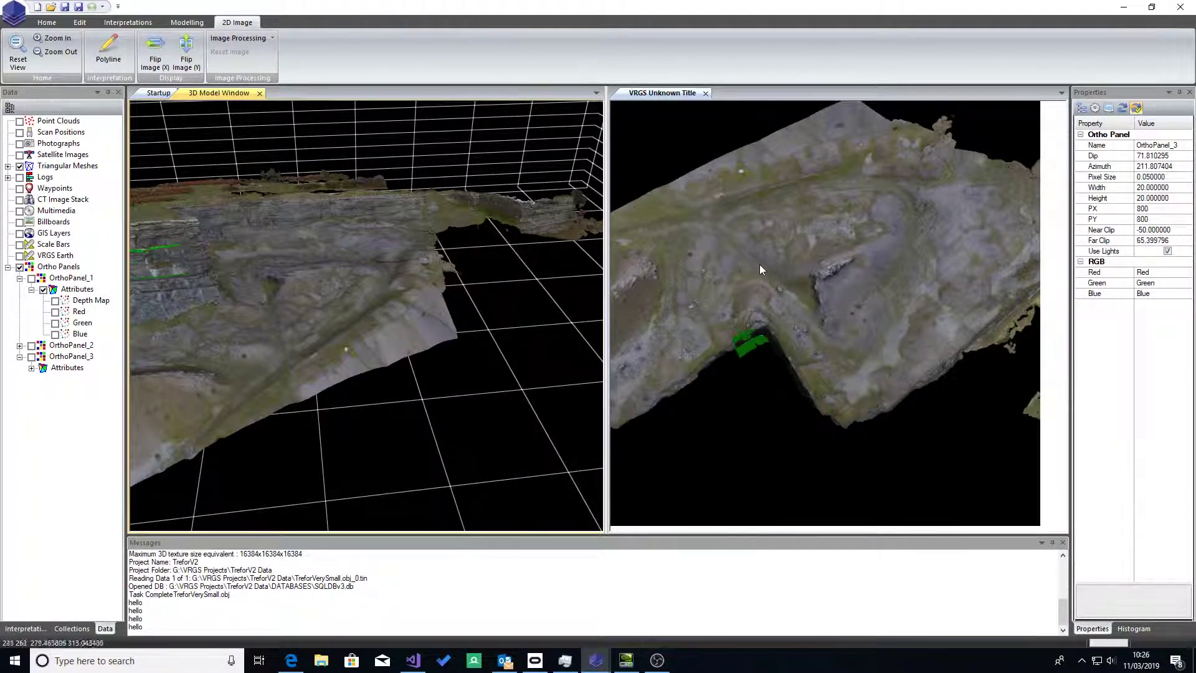